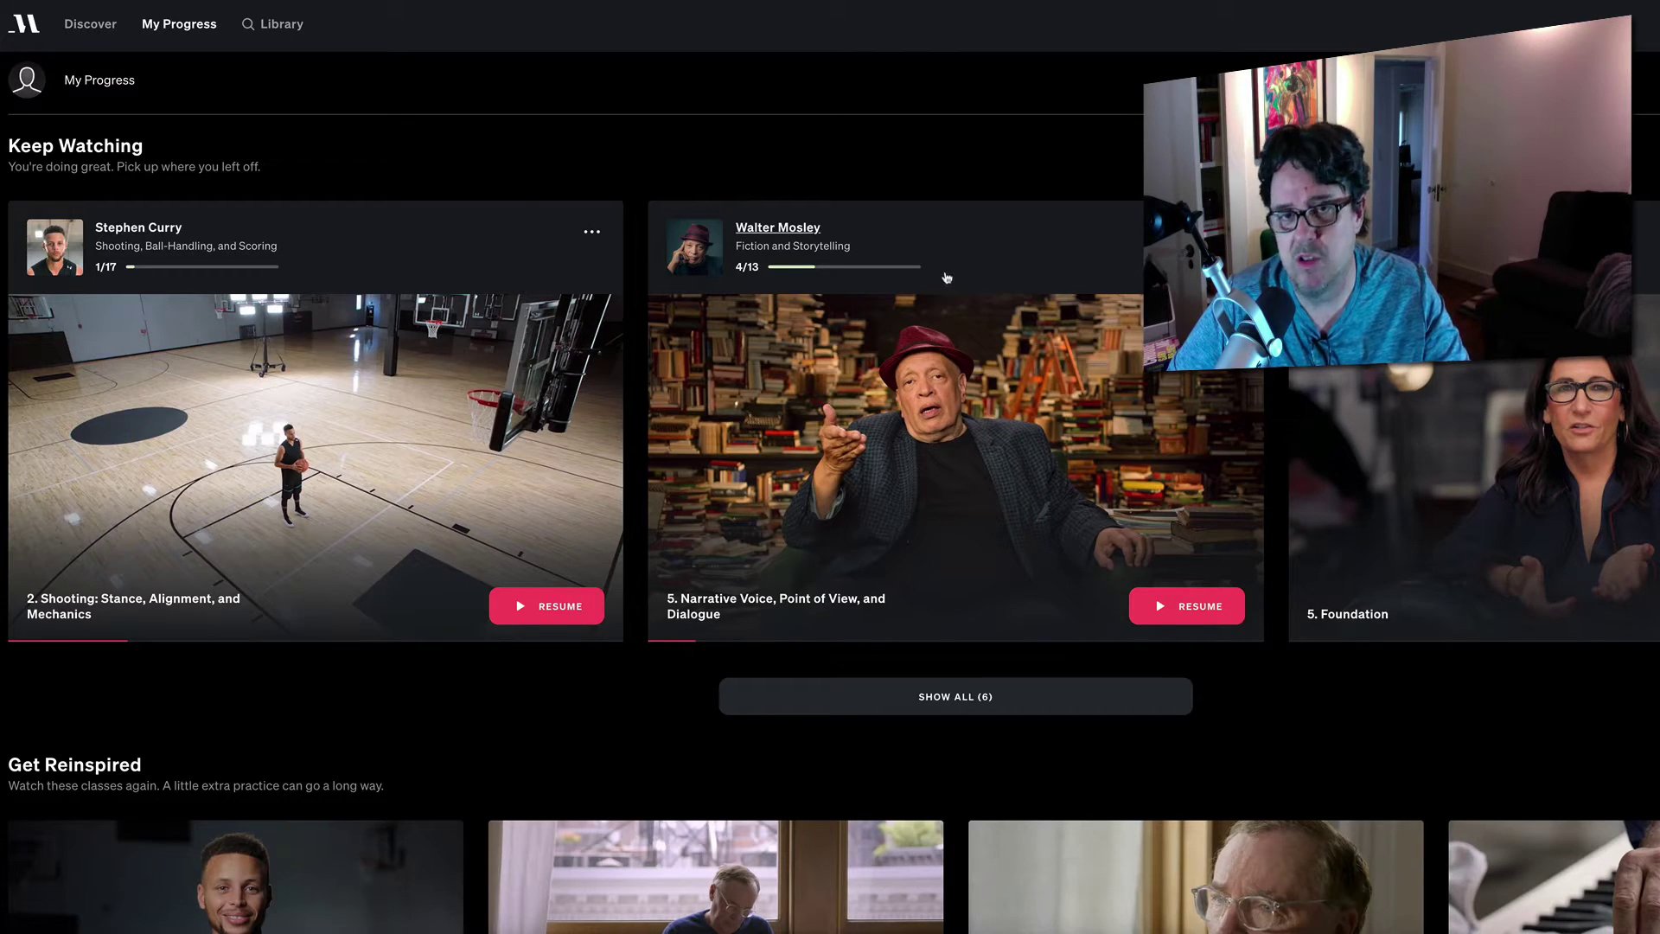
scroll(945, 277, "down", 3)
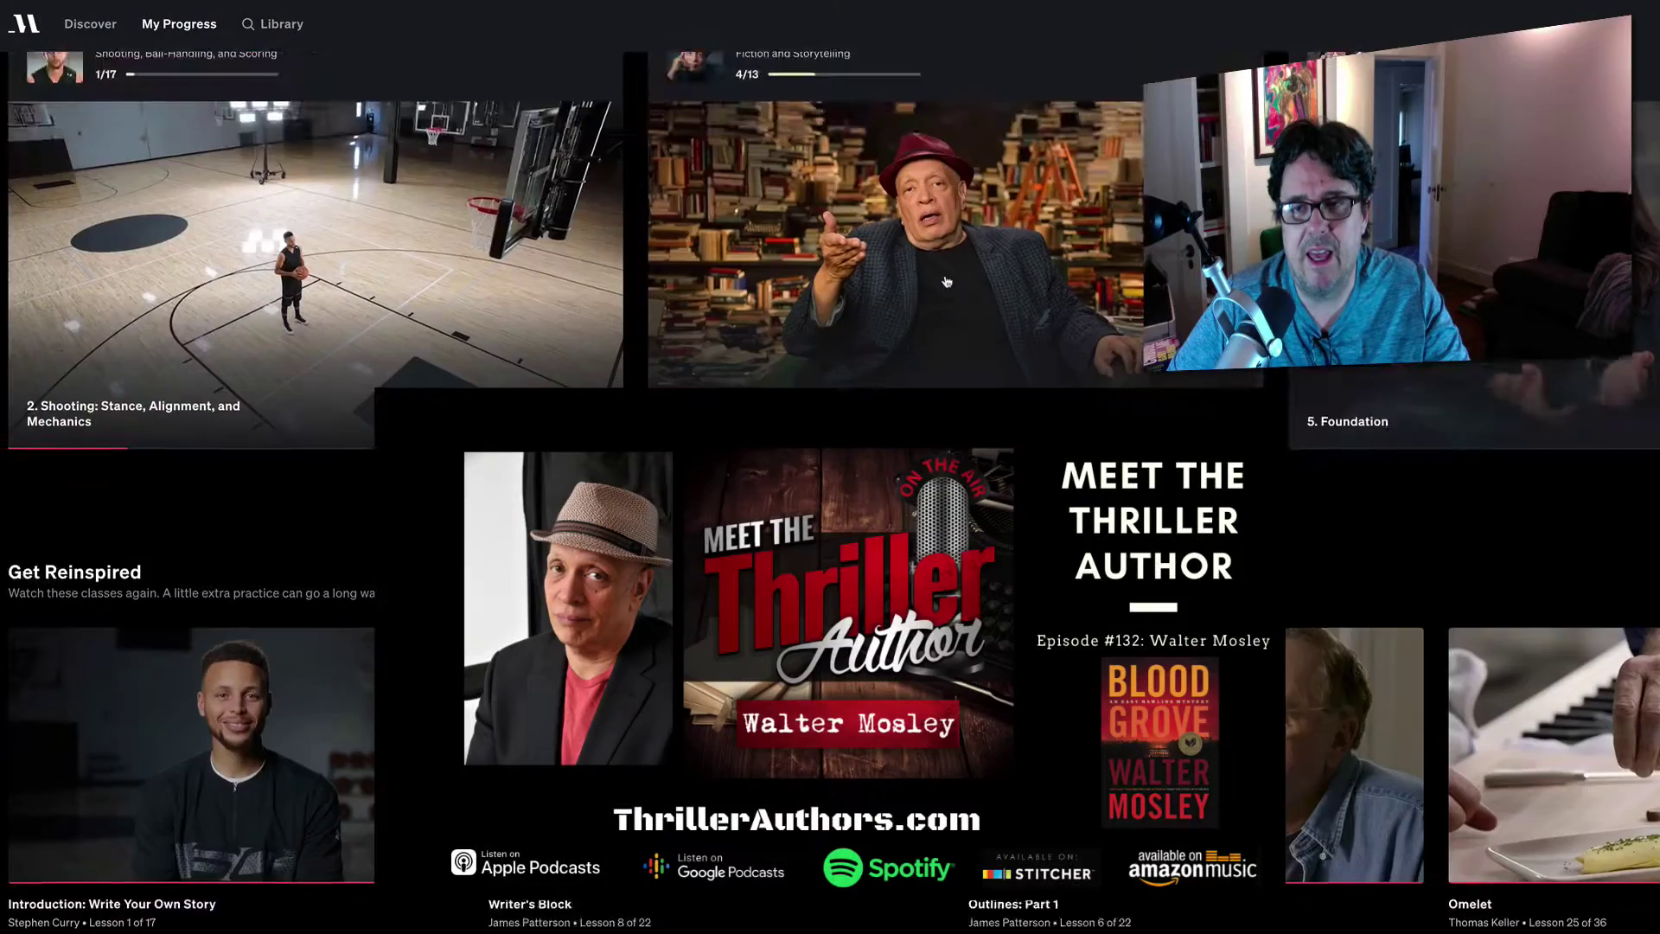
scroll(945, 281, "down", 1)
scroll(946, 280, "down", 2)
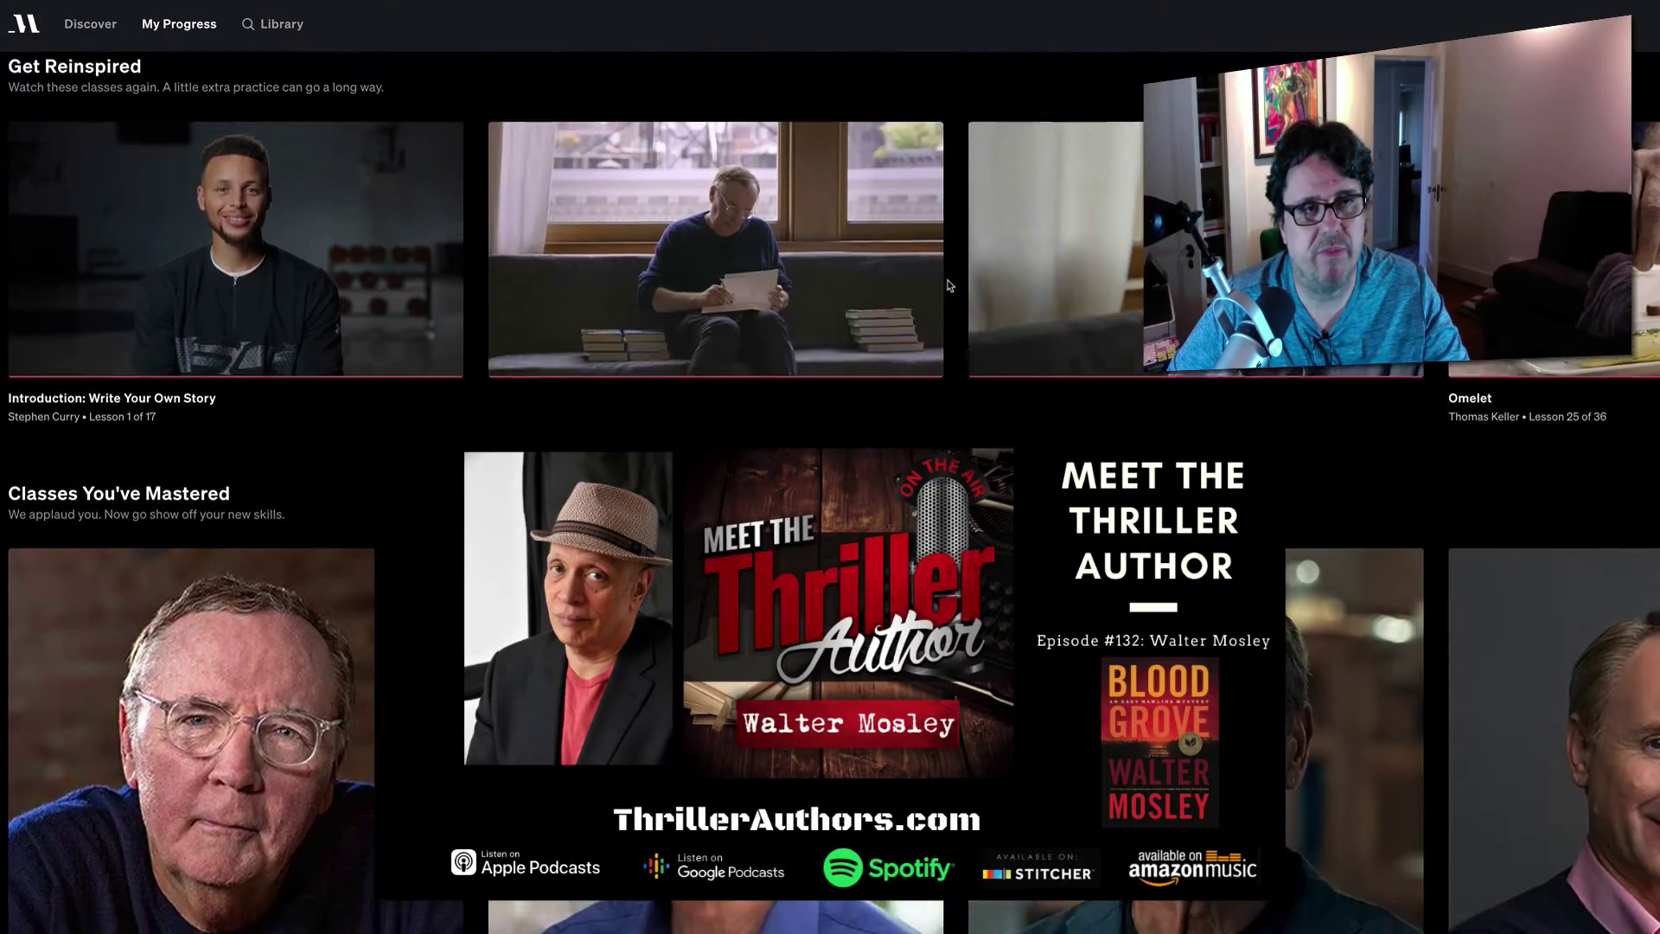
scroll(948, 285, "down", 1)
scroll(949, 286, "down", 2)
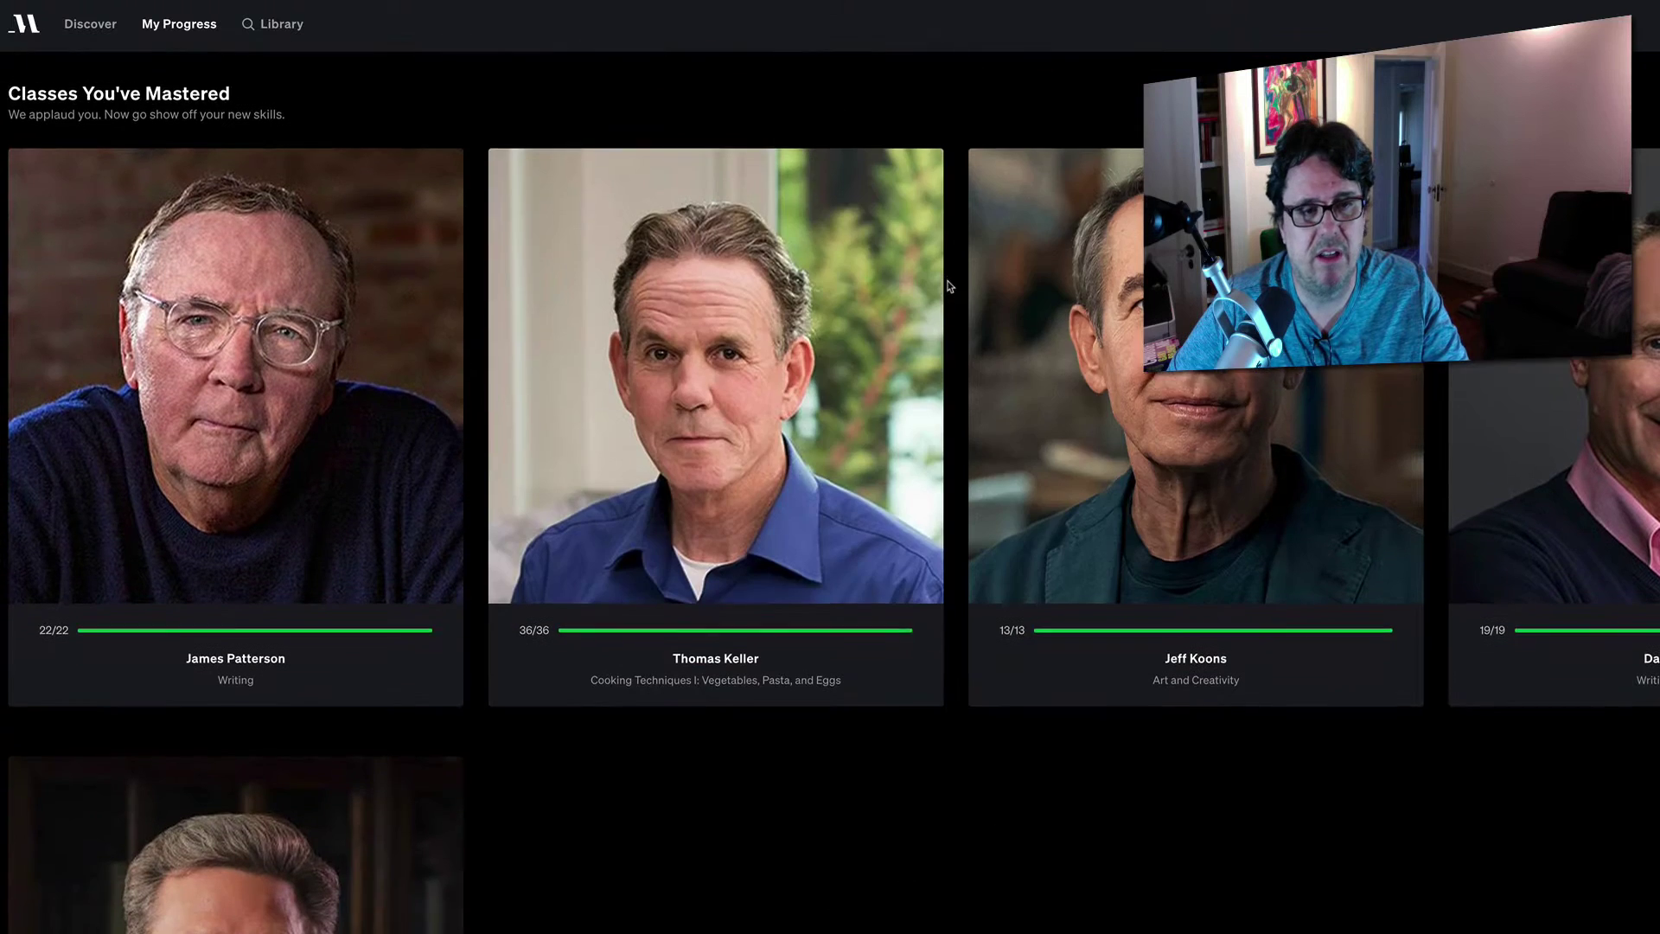
mouse_move(1061, 389)
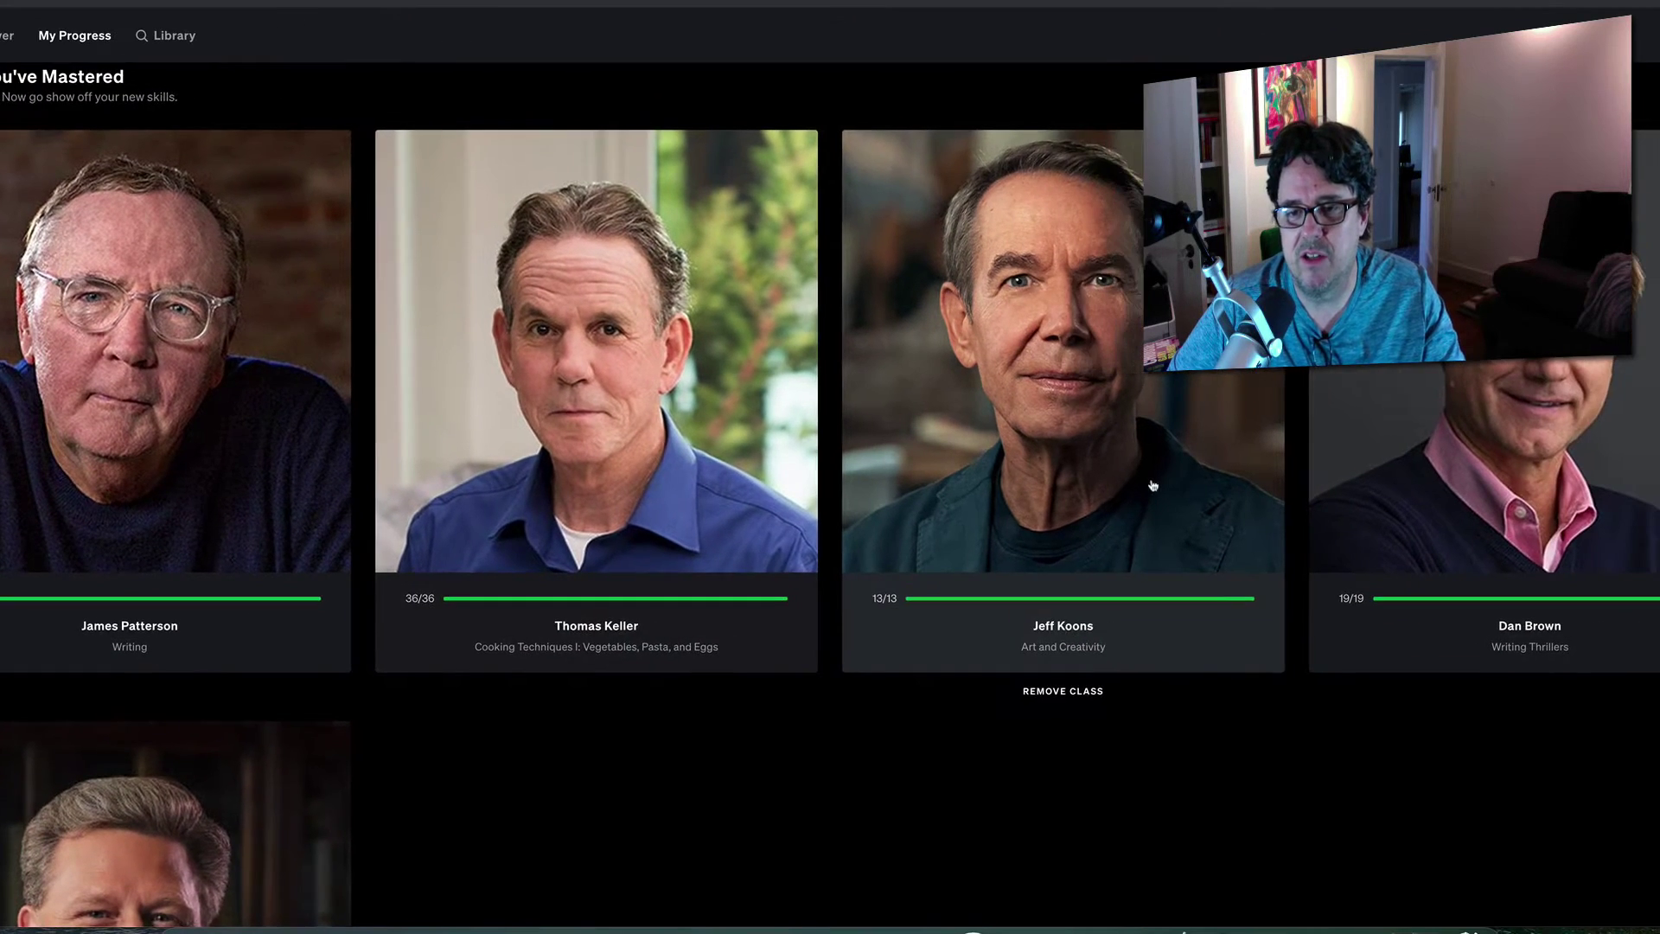
scroll(1152, 485, "down", 1)
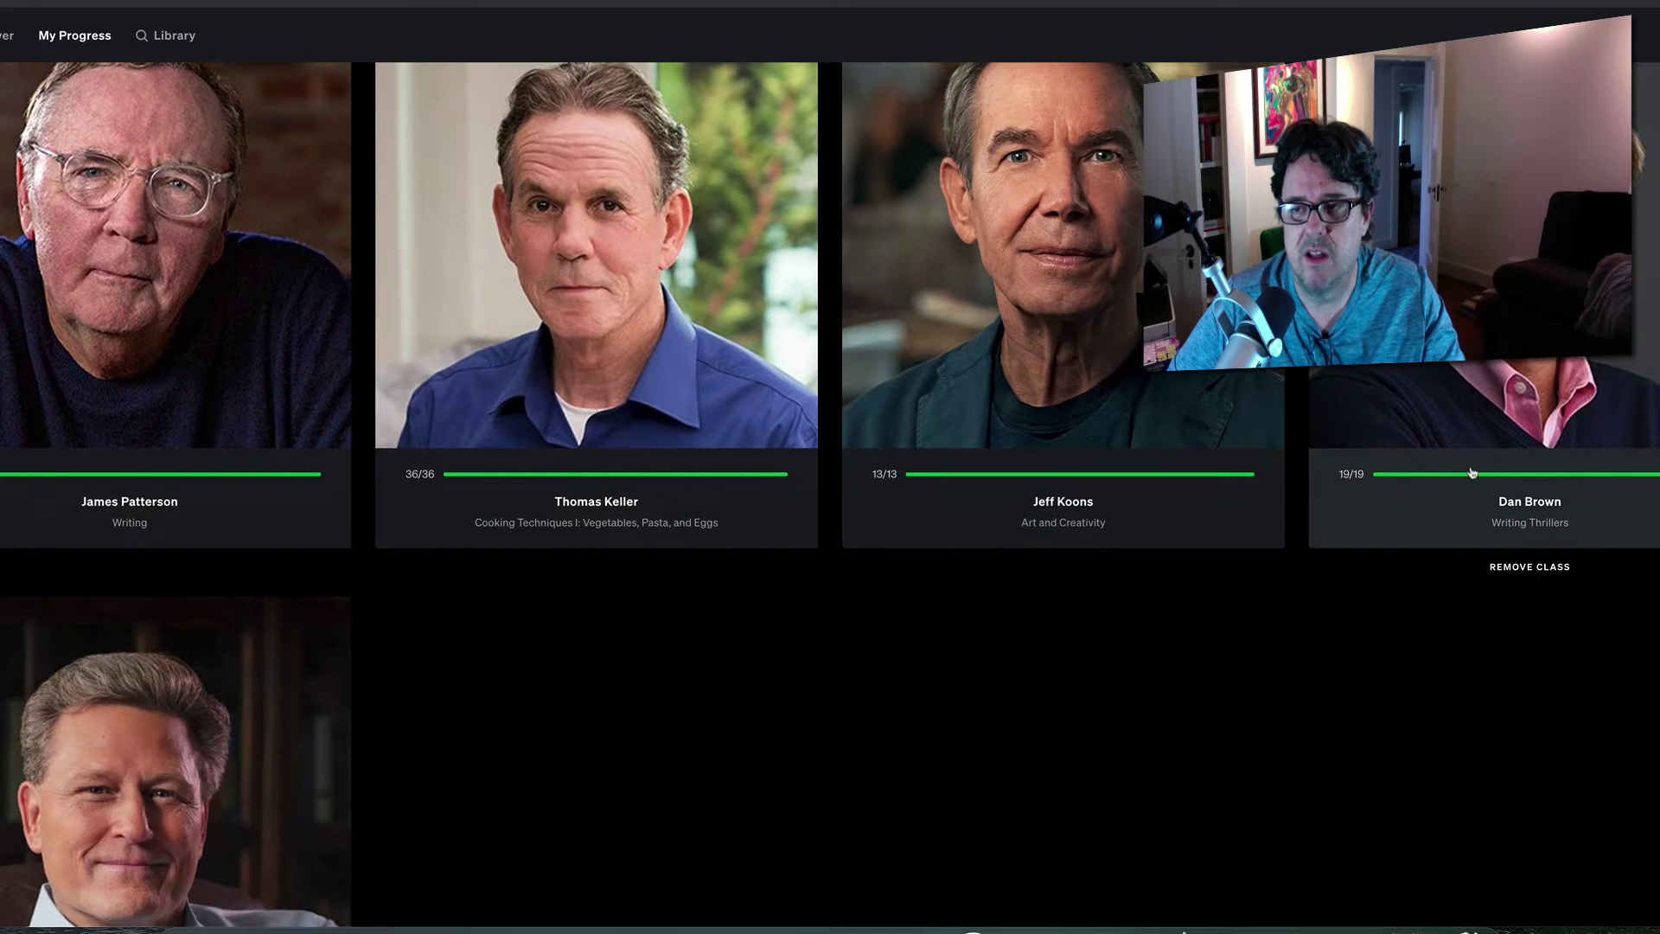
scroll(1471, 477, "down", 1)
scroll(1384, 502, "down", 2)
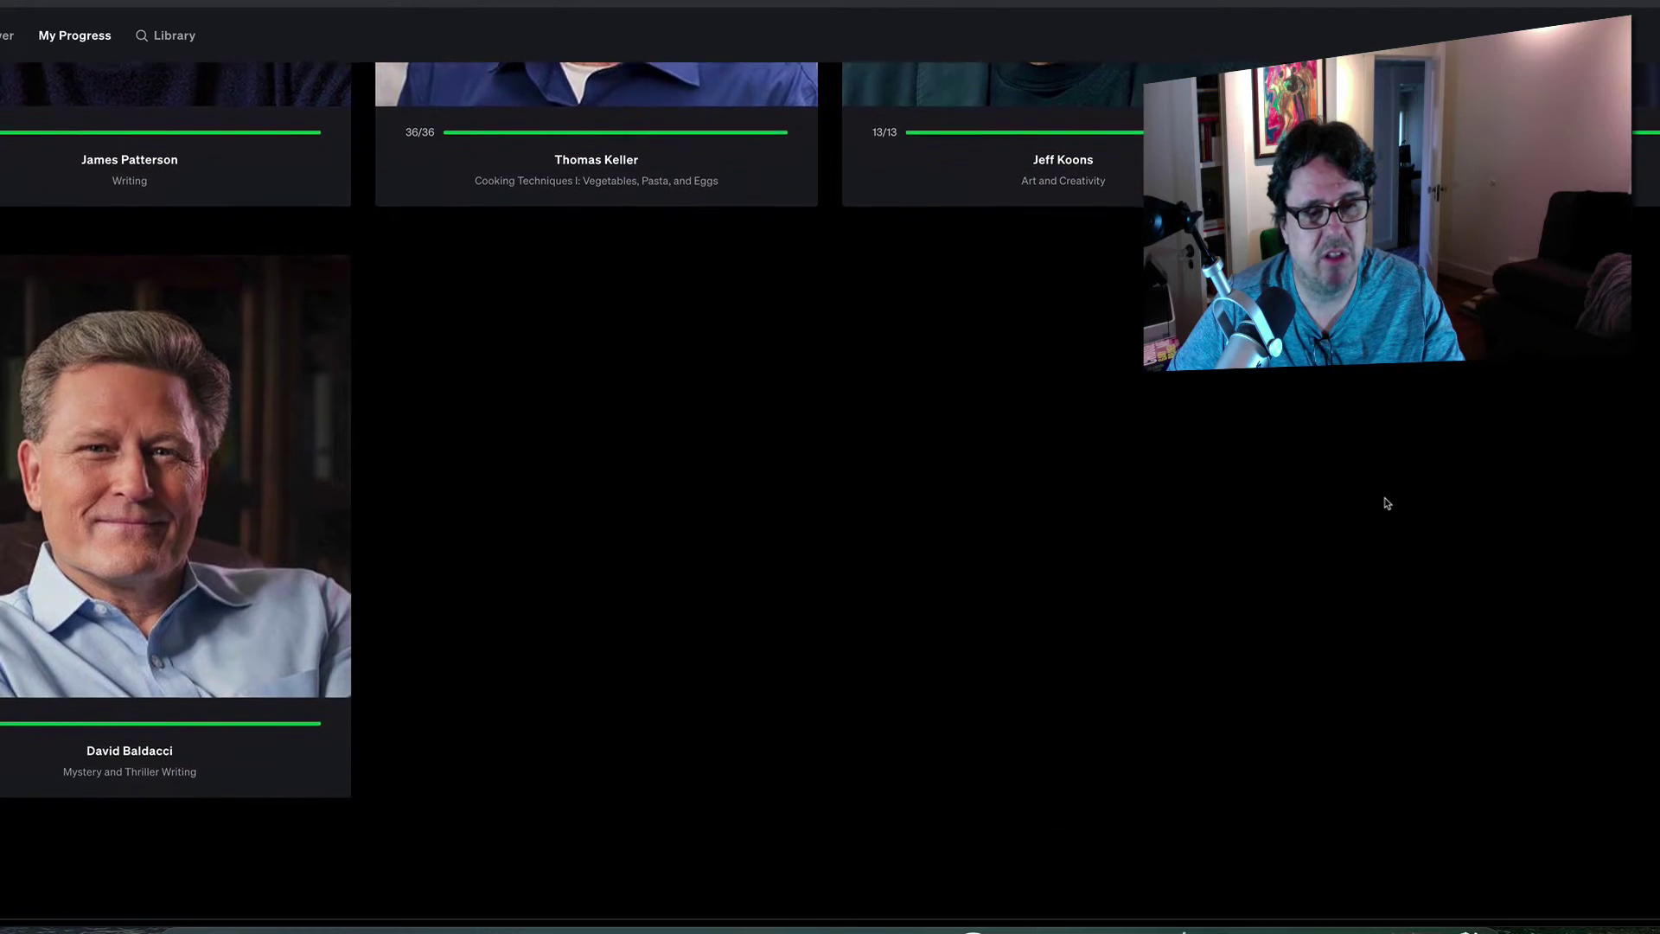
scroll(731, 507, "up", 3)
scroll(208, 519, "down", 2)
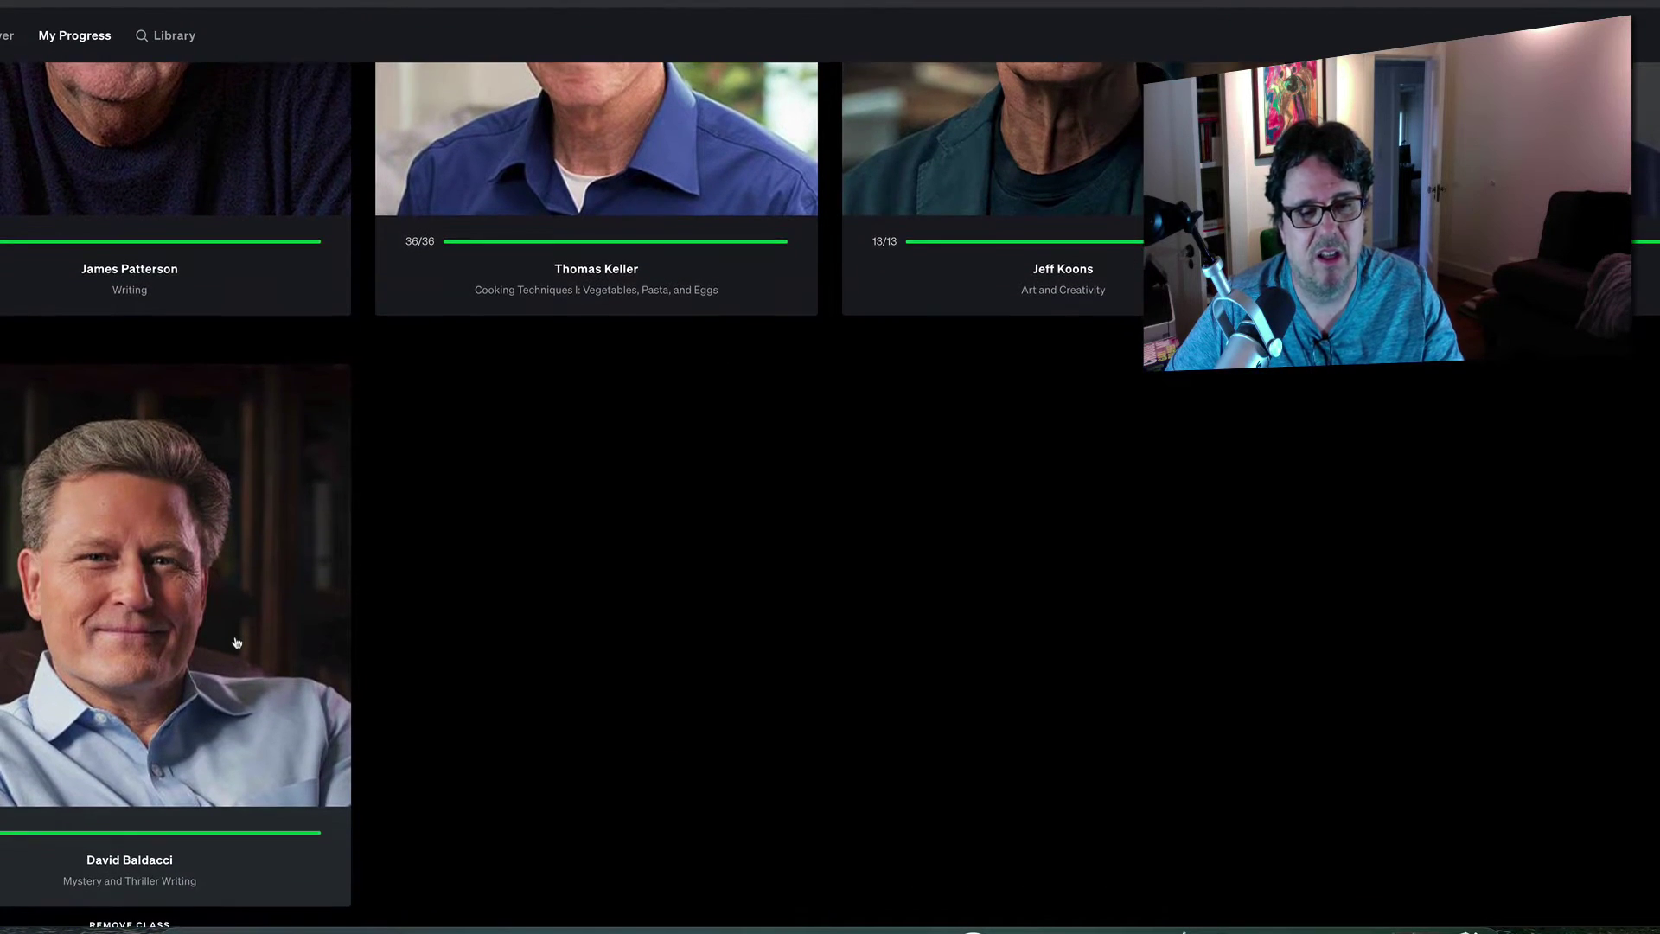
scroll(505, 629, "up", 2)
scroll(506, 627, "up", 2)
scroll(506, 627, "up", 2)
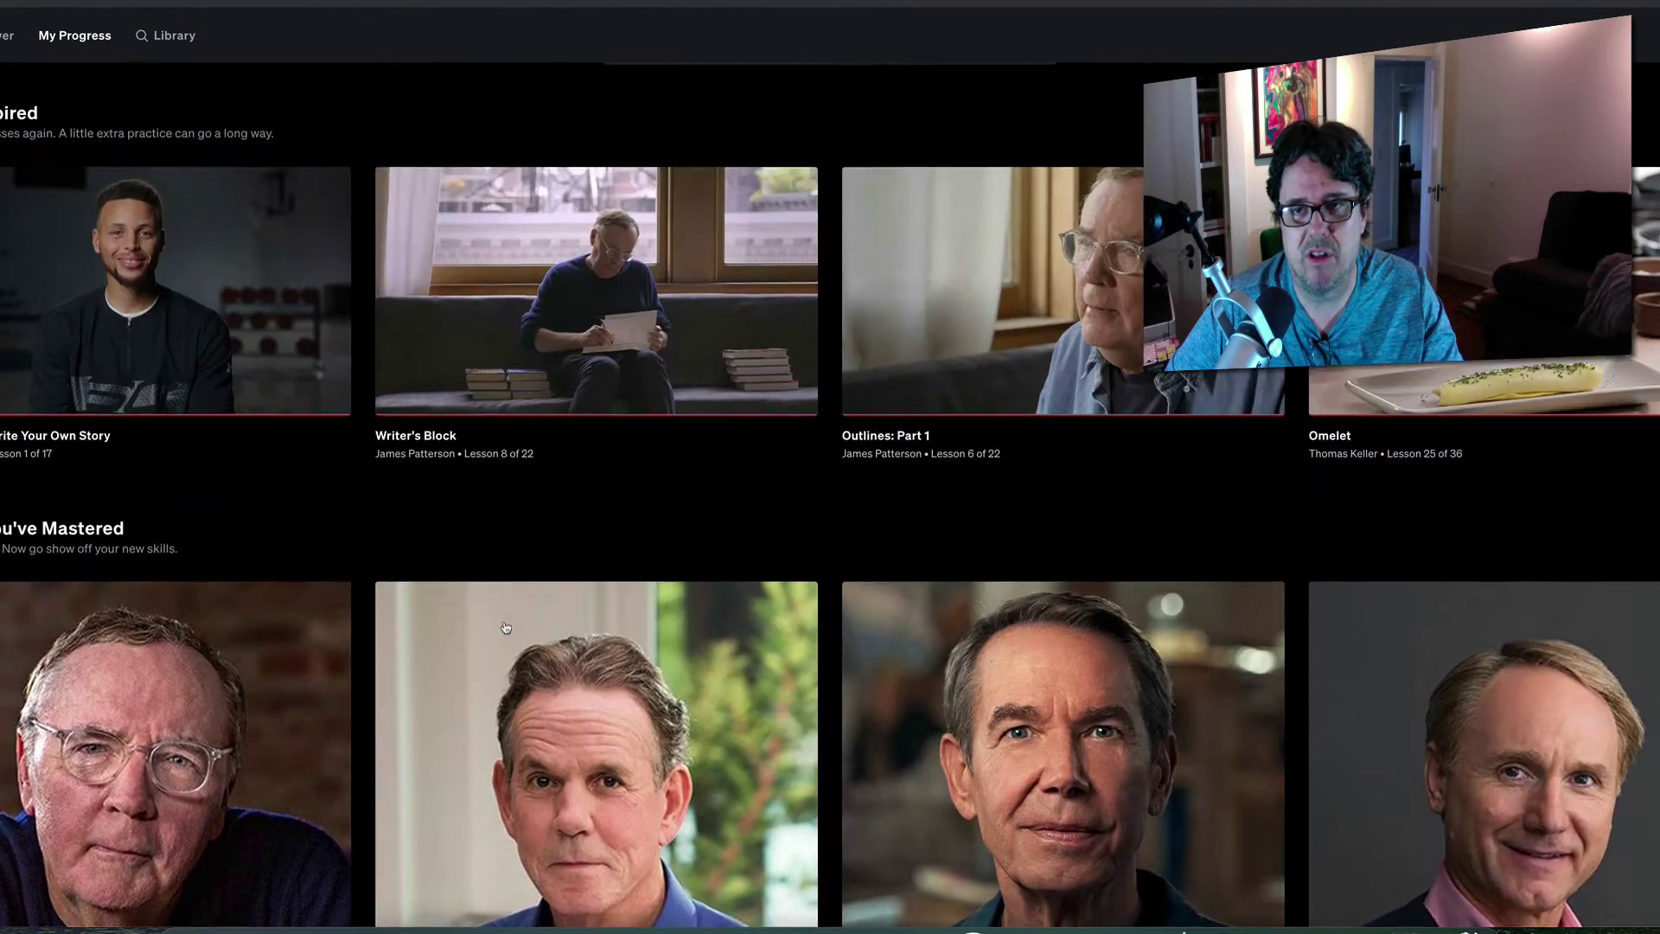
scroll(505, 628, "up", 2)
scroll(791, 576, "up", 1)
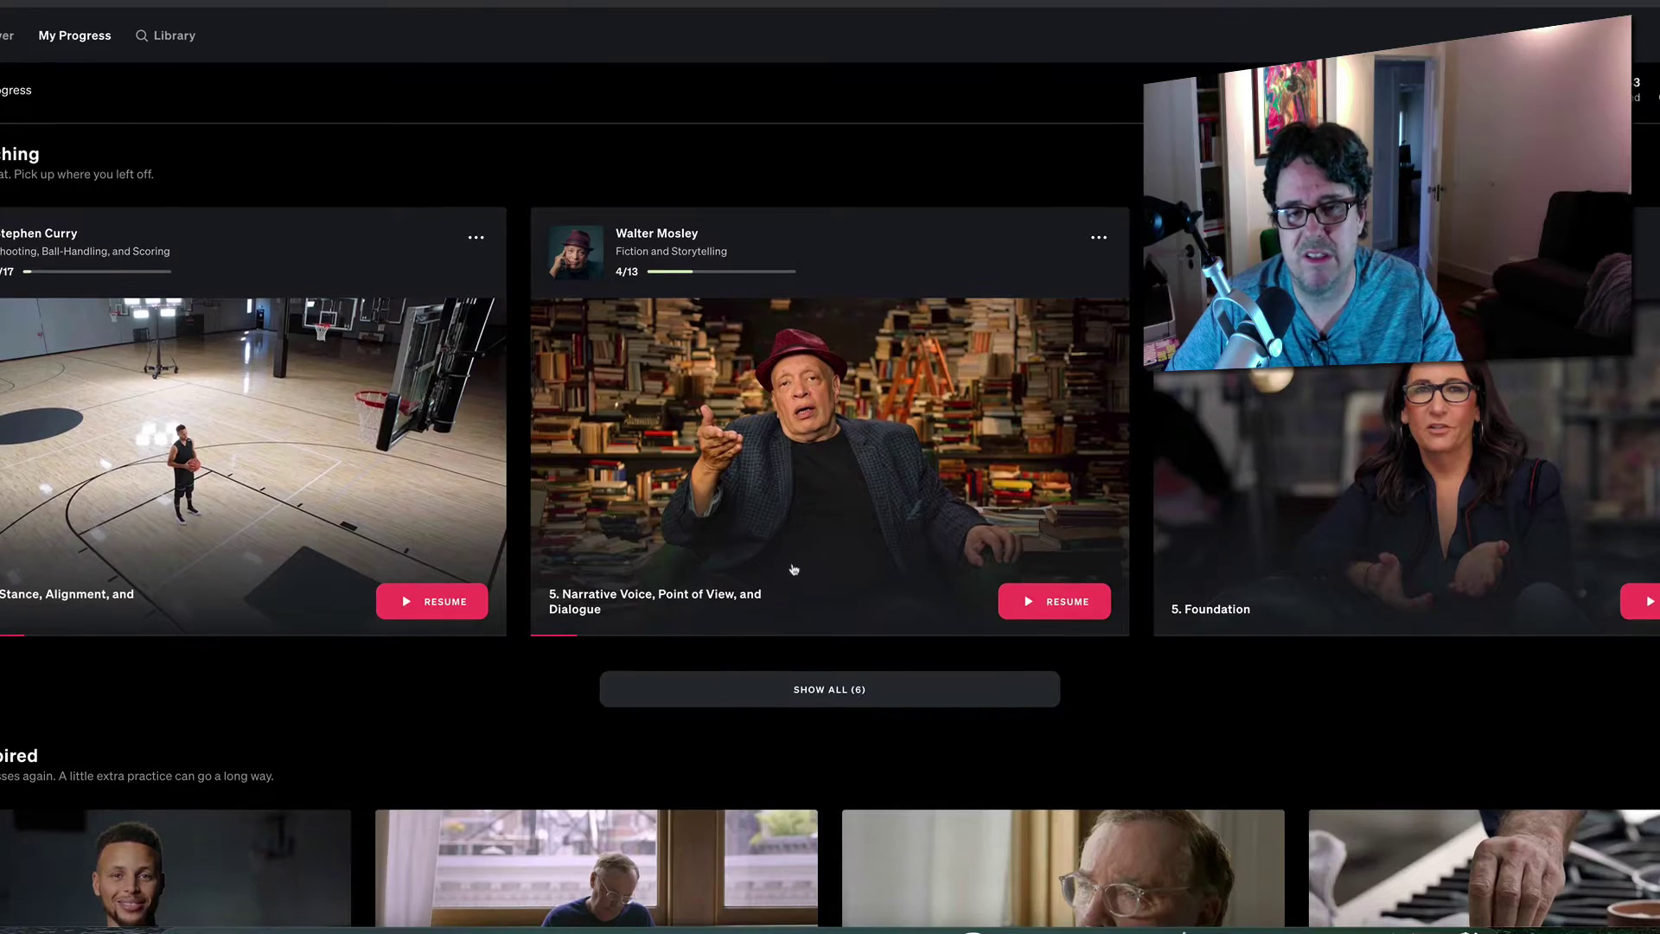
scroll(792, 576, "down", 3)
scroll(870, 582, "down", 2)
scroll(909, 585, "down", 3)
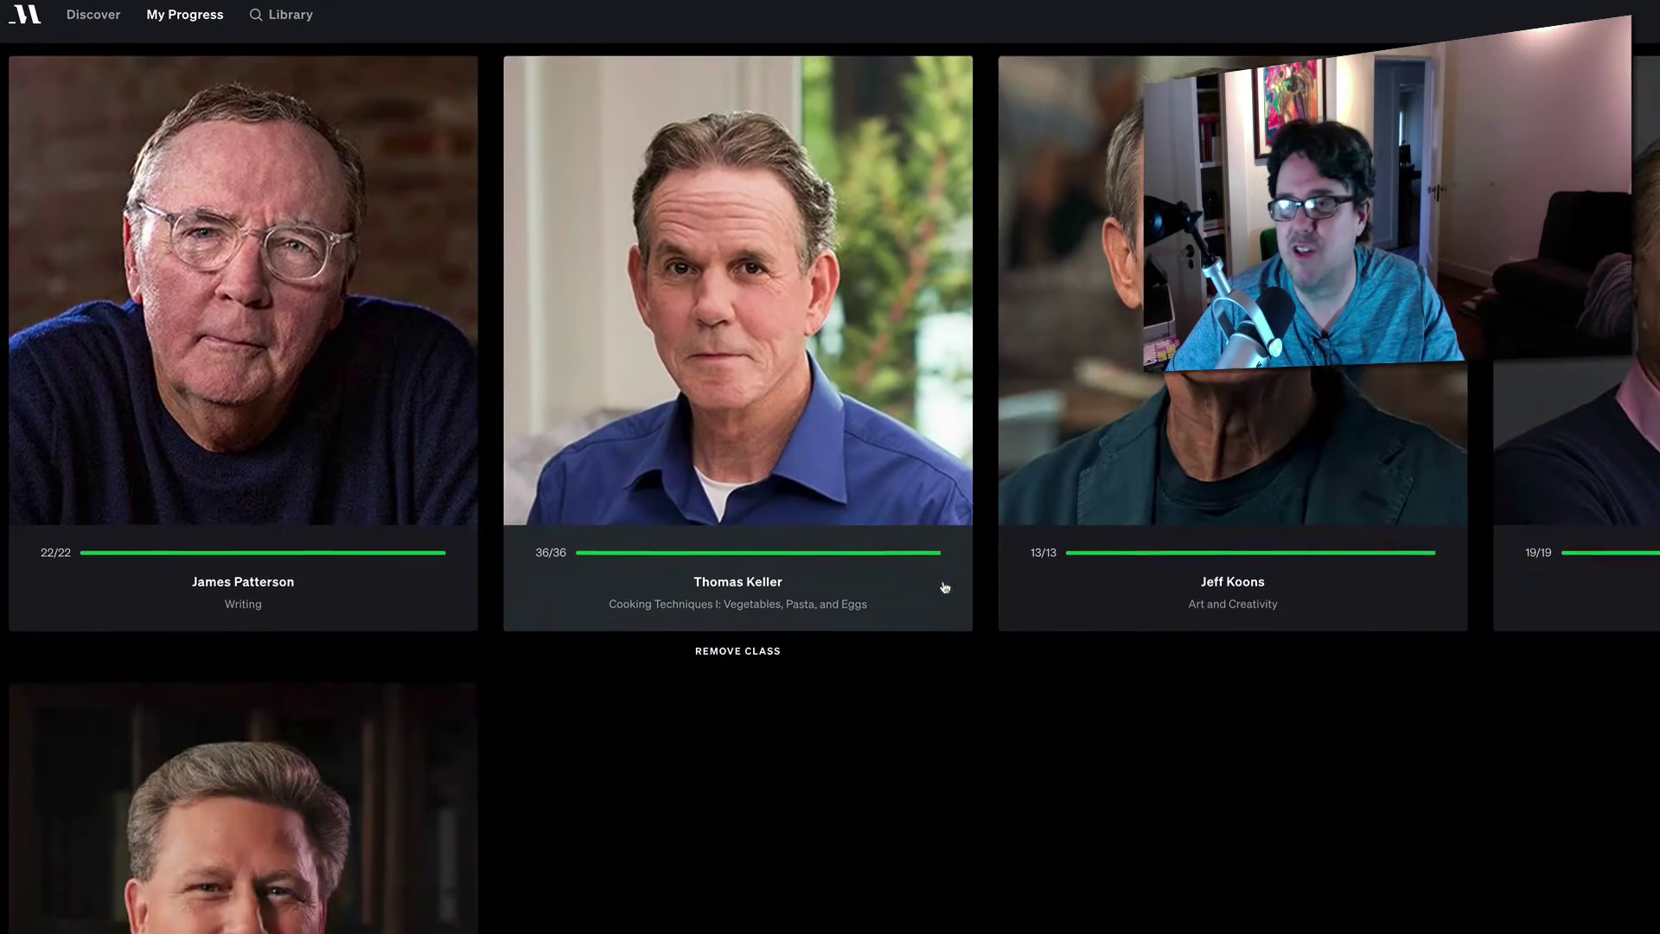
scroll(943, 588, "up", 1)
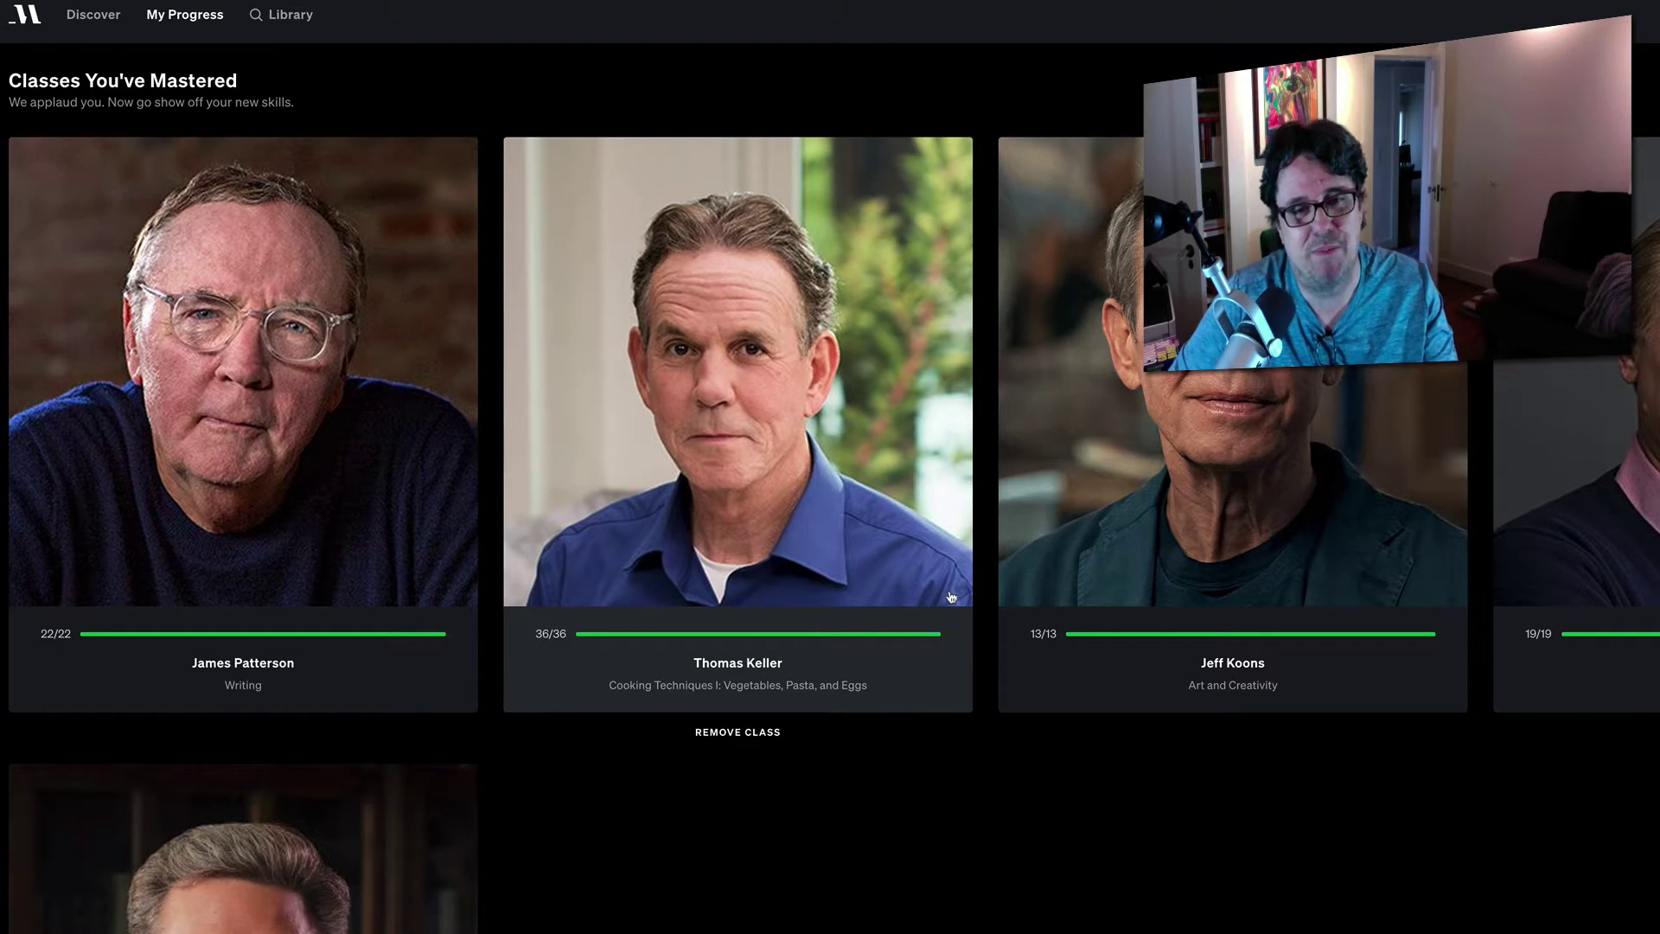
scroll(949, 594, "down", 4)
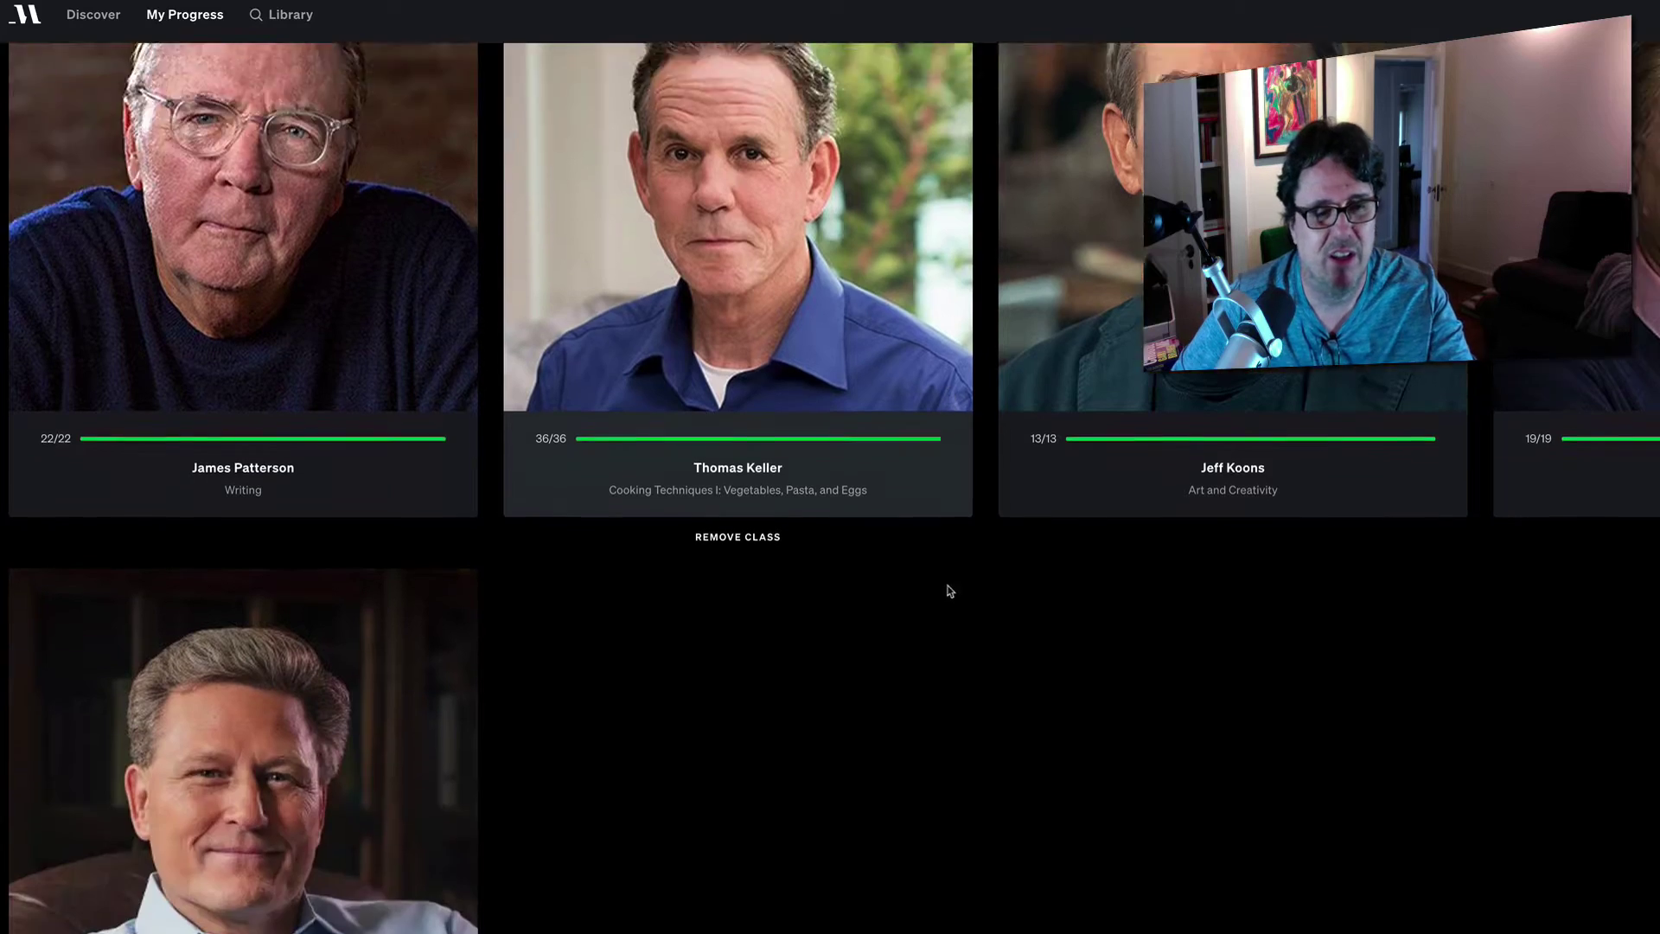
scroll(946, 593, "up", 9)
scroll(940, 596, "up", 3)
scroll(824, 622, "down", 6)
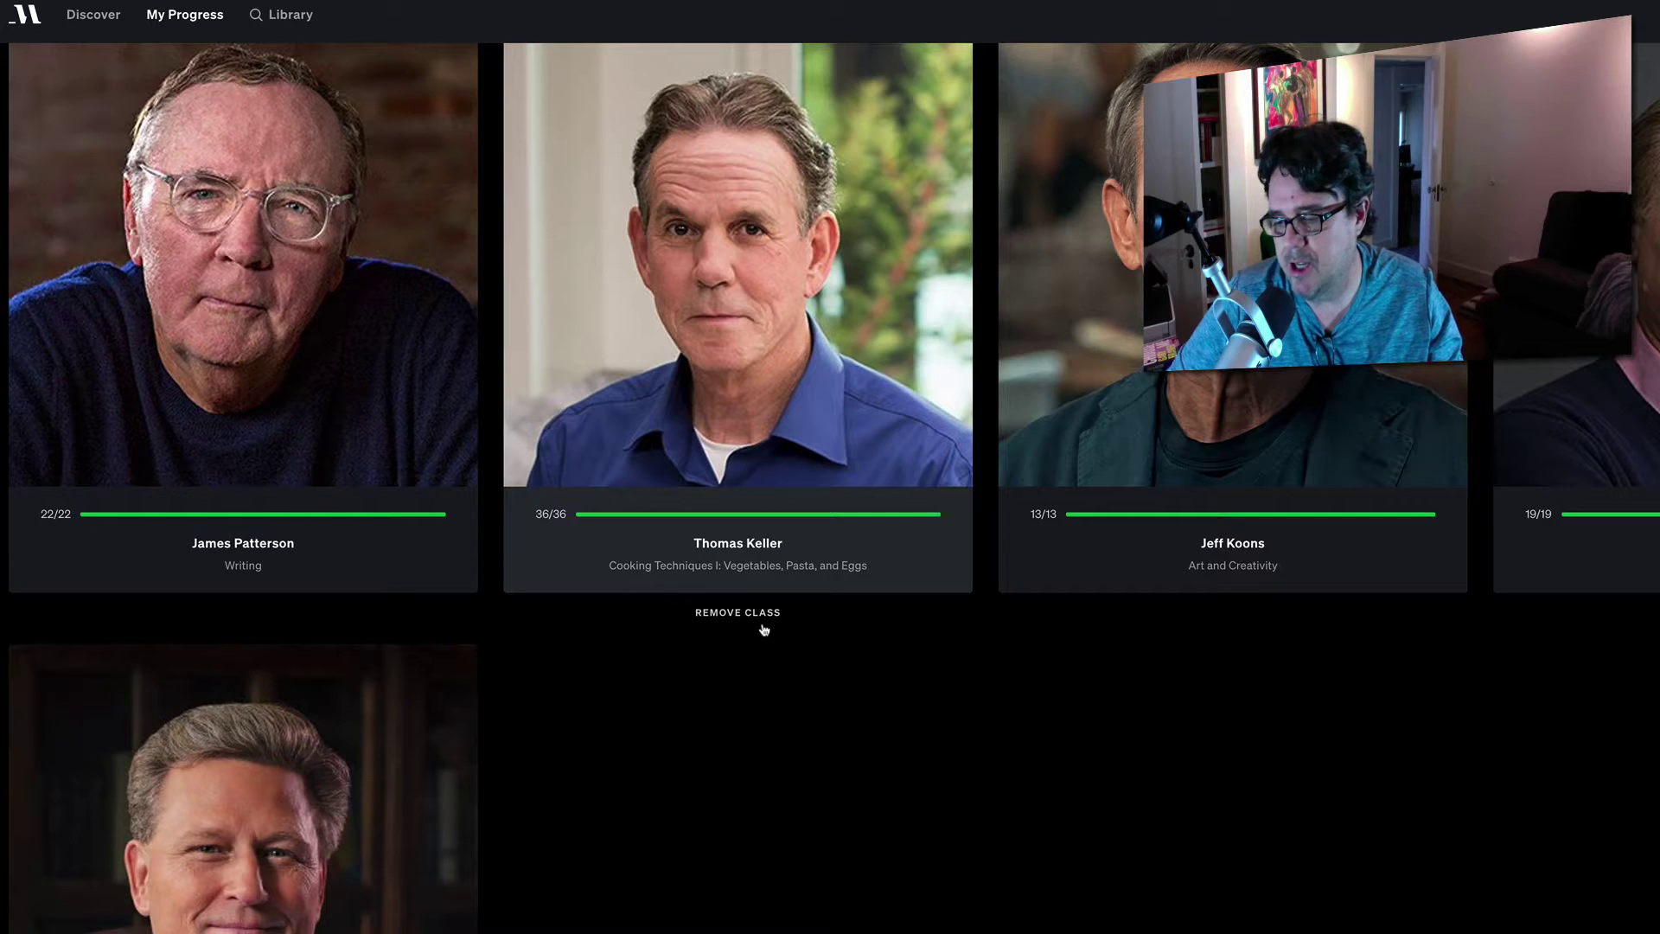
scroll(763, 630, "up", 1)
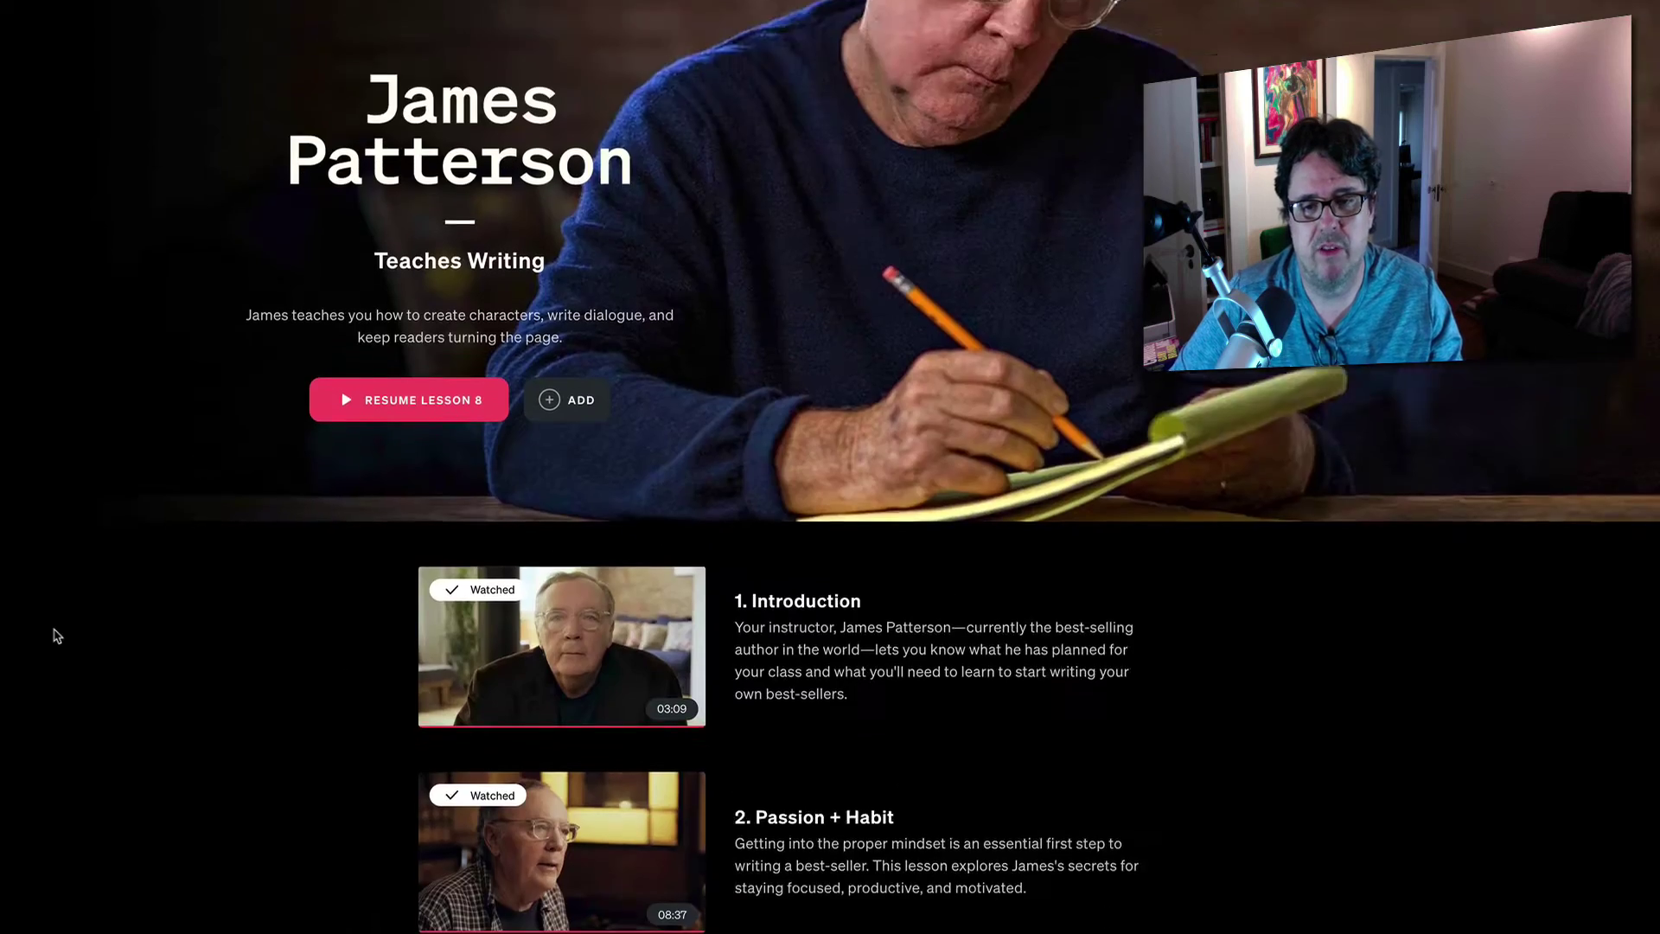
scroll(54, 633, "down", 5)
scroll(55, 635, "down", 2)
scroll(55, 635, "down", 1)
scroll(56, 635, "down", 1)
scroll(57, 637, "down", 2)
scroll(57, 636, "down", 2)
scroll(57, 636, "down", 1)
scroll(58, 636, "up", 5)
scroll(57, 637, "up", 3)
scroll(58, 635, "up", 2)
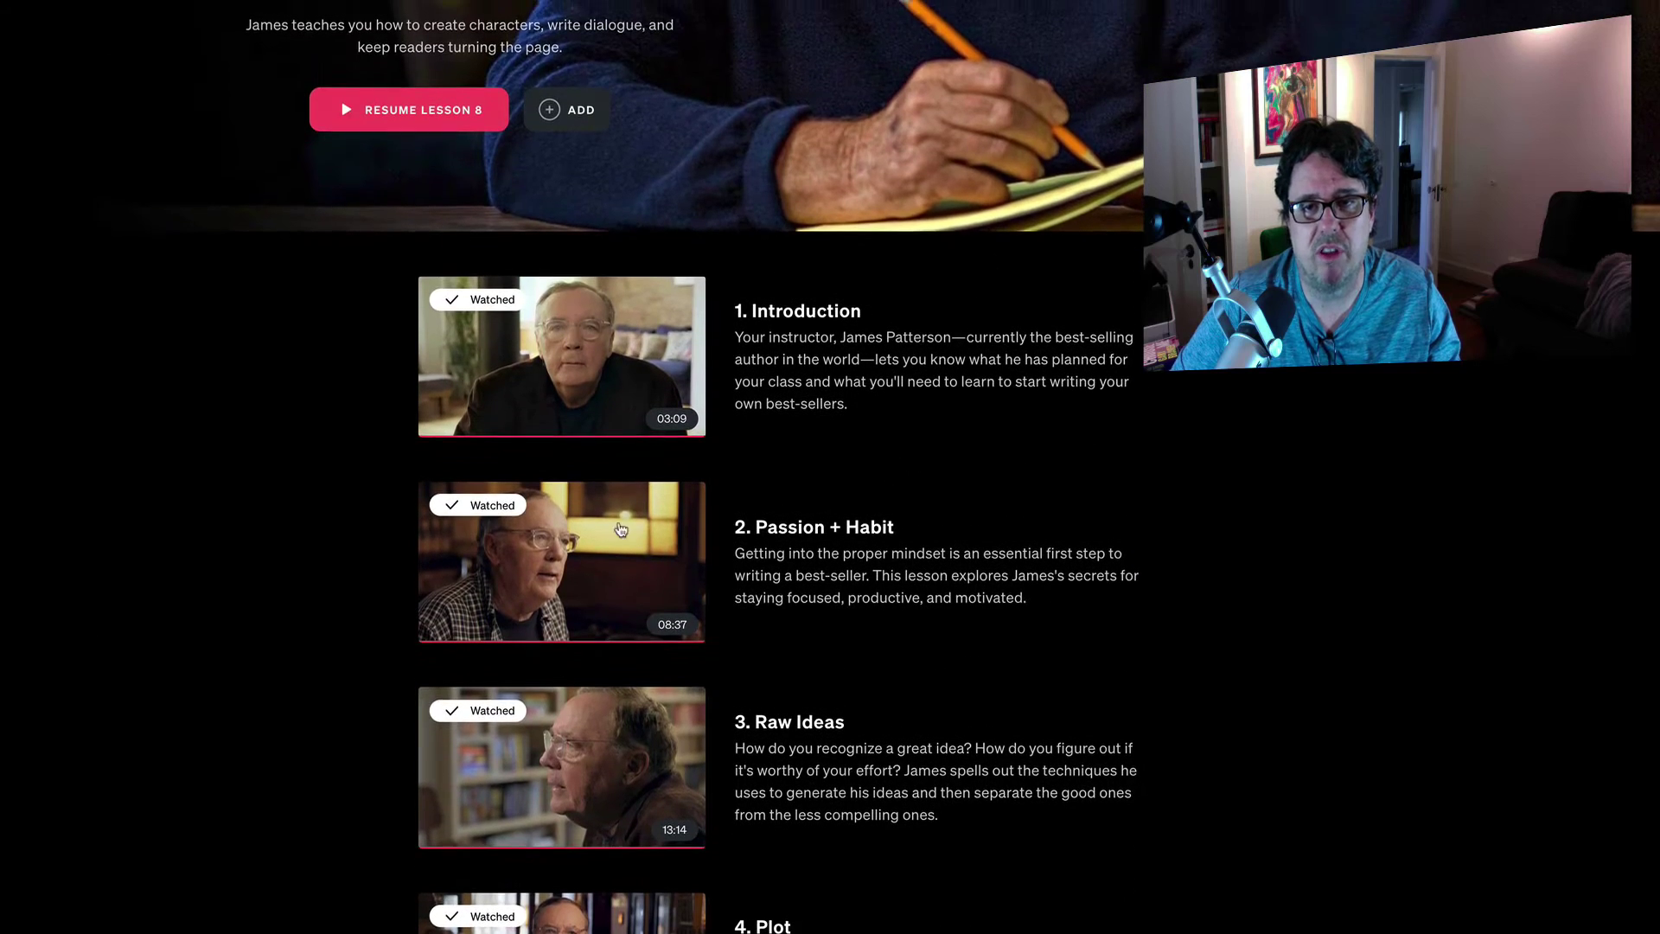
scroll(904, 437, "down", 2)
scroll(891, 426, "down", 1)
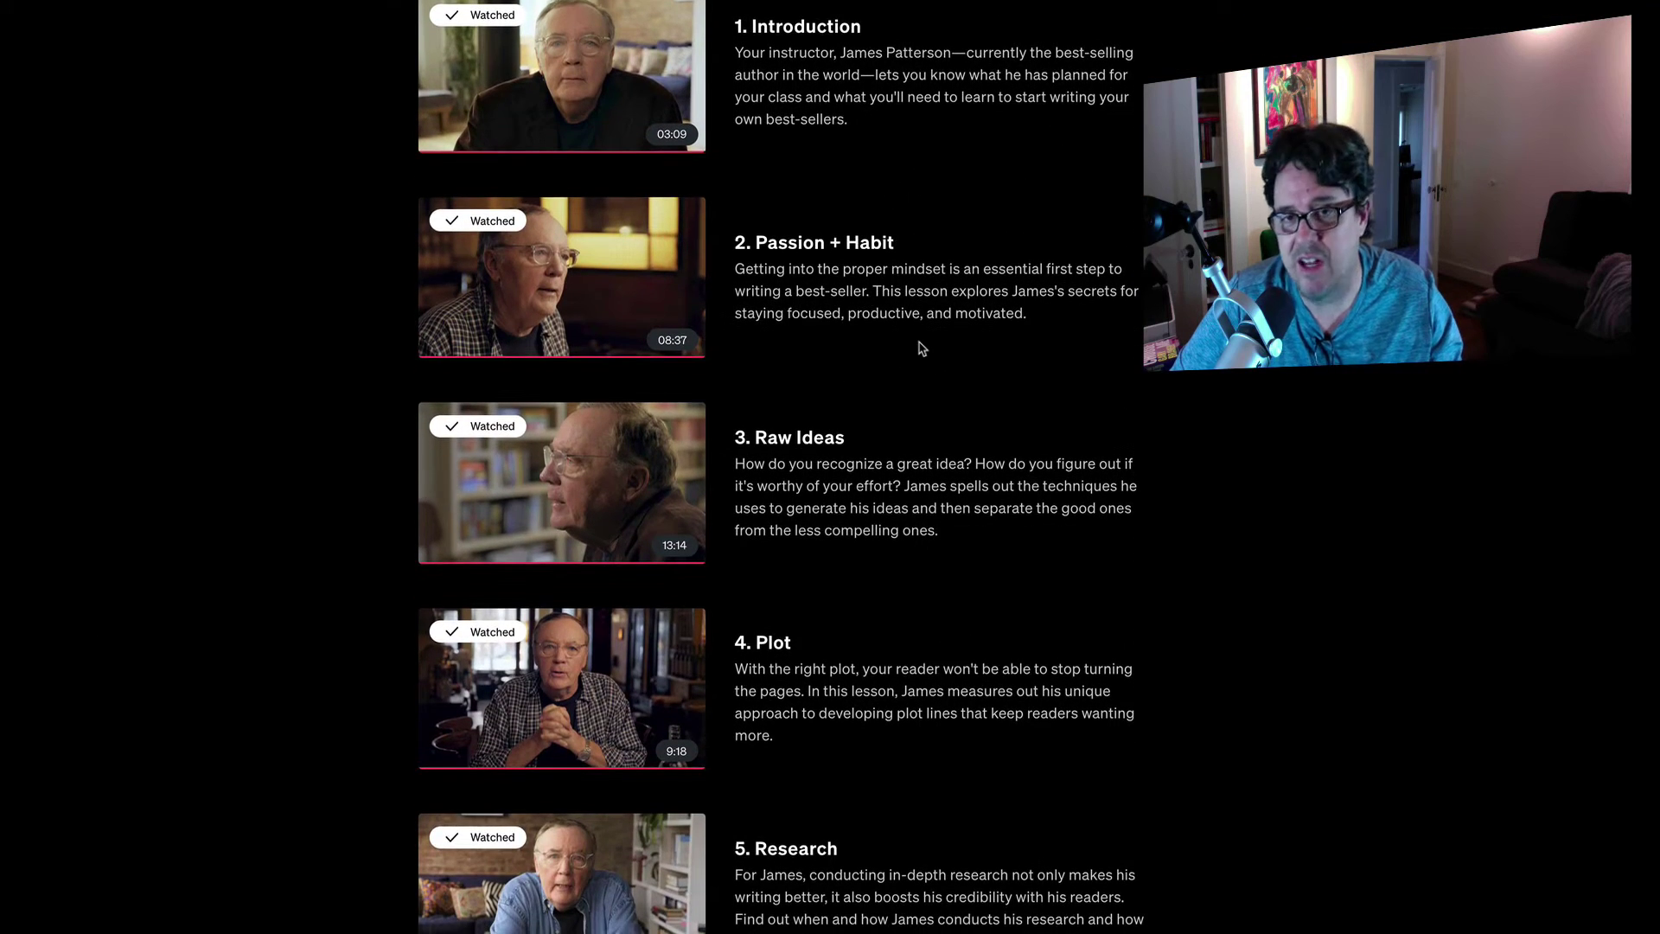
scroll(919, 347, "down", 1)
scroll(920, 350, "down", 1)
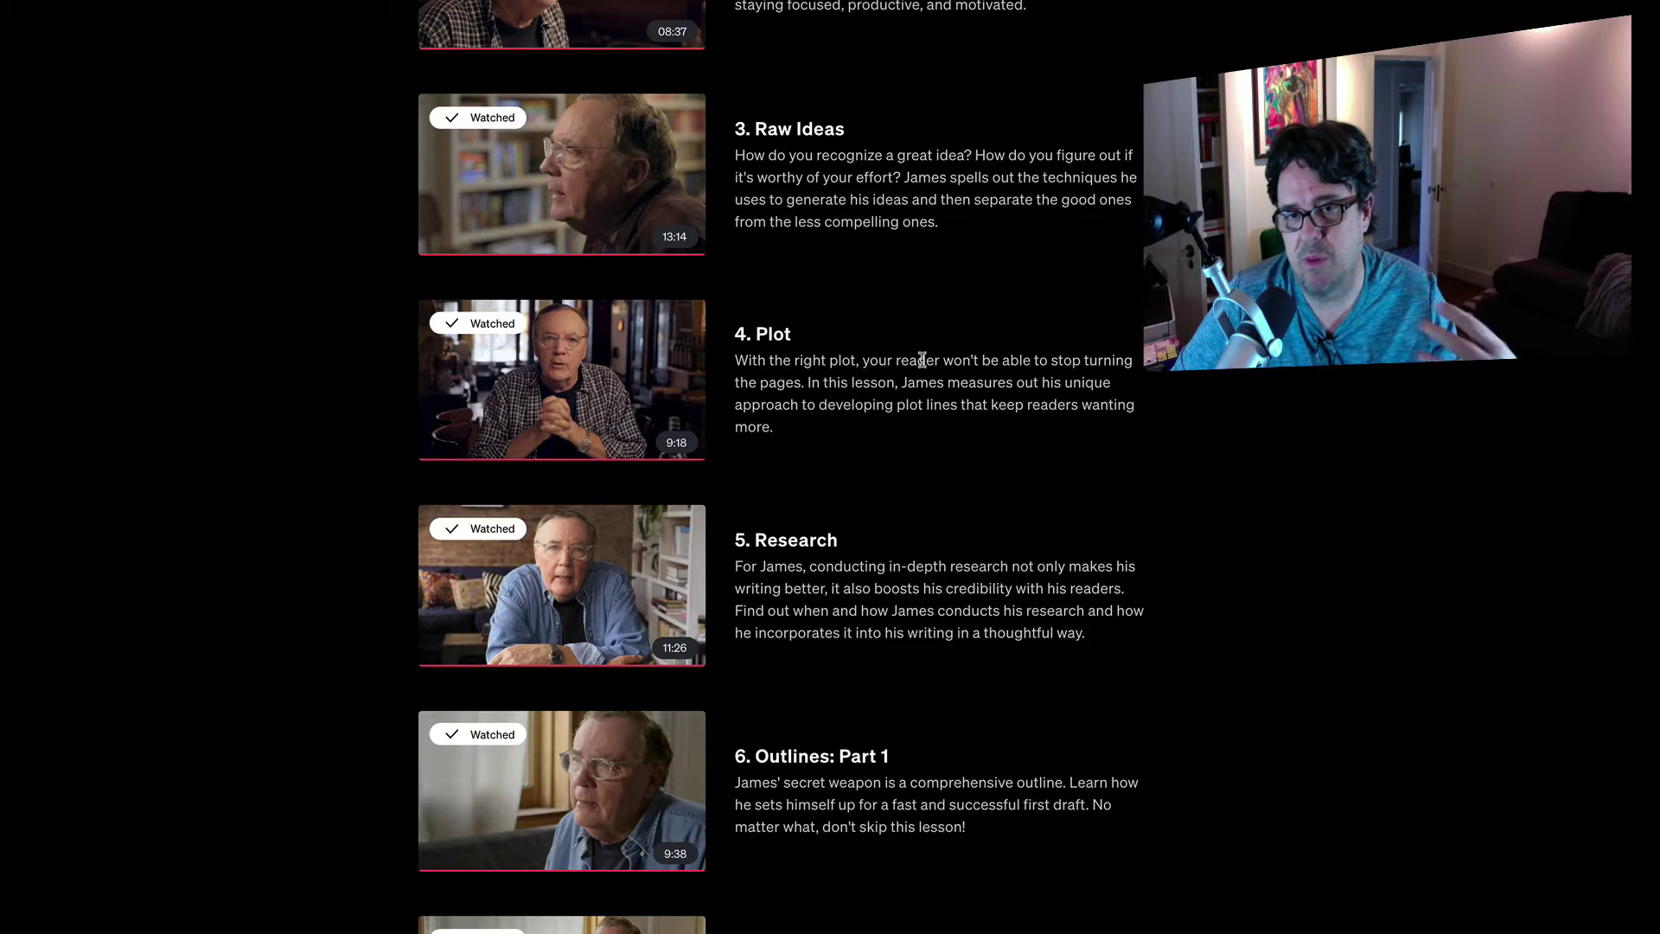
scroll(921, 360, "down", 1)
scroll(923, 363, "down", 2)
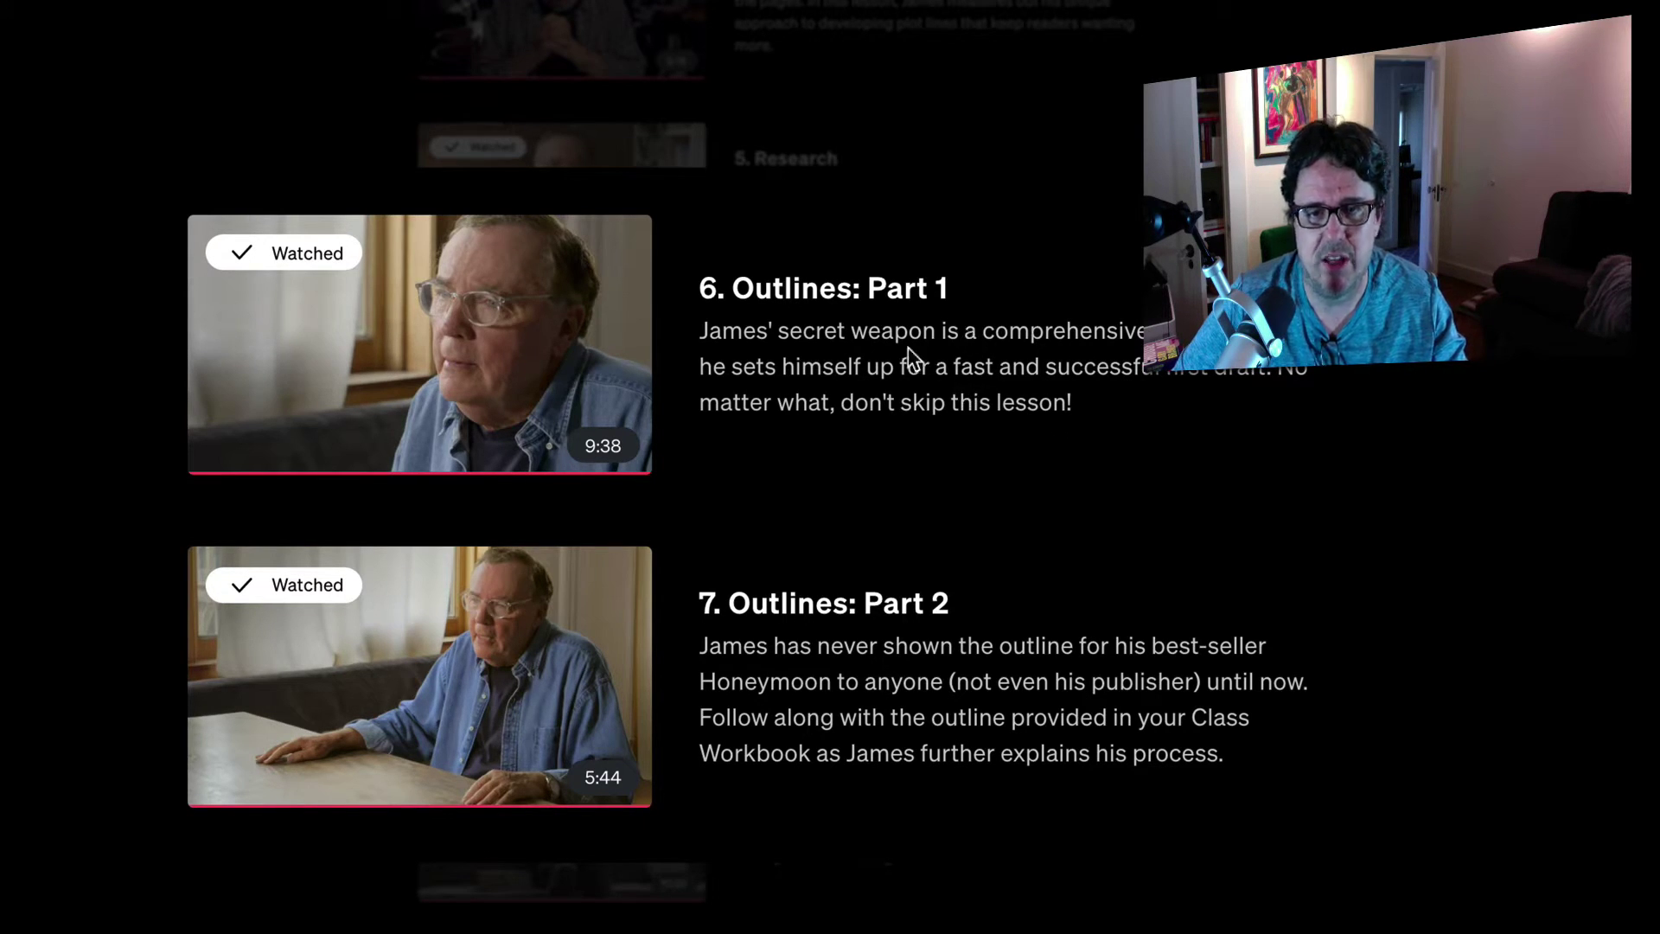
Open lesson 6, 'Outlines: Part 1', in James Patterson's Writing class.
left_click(787, 296)
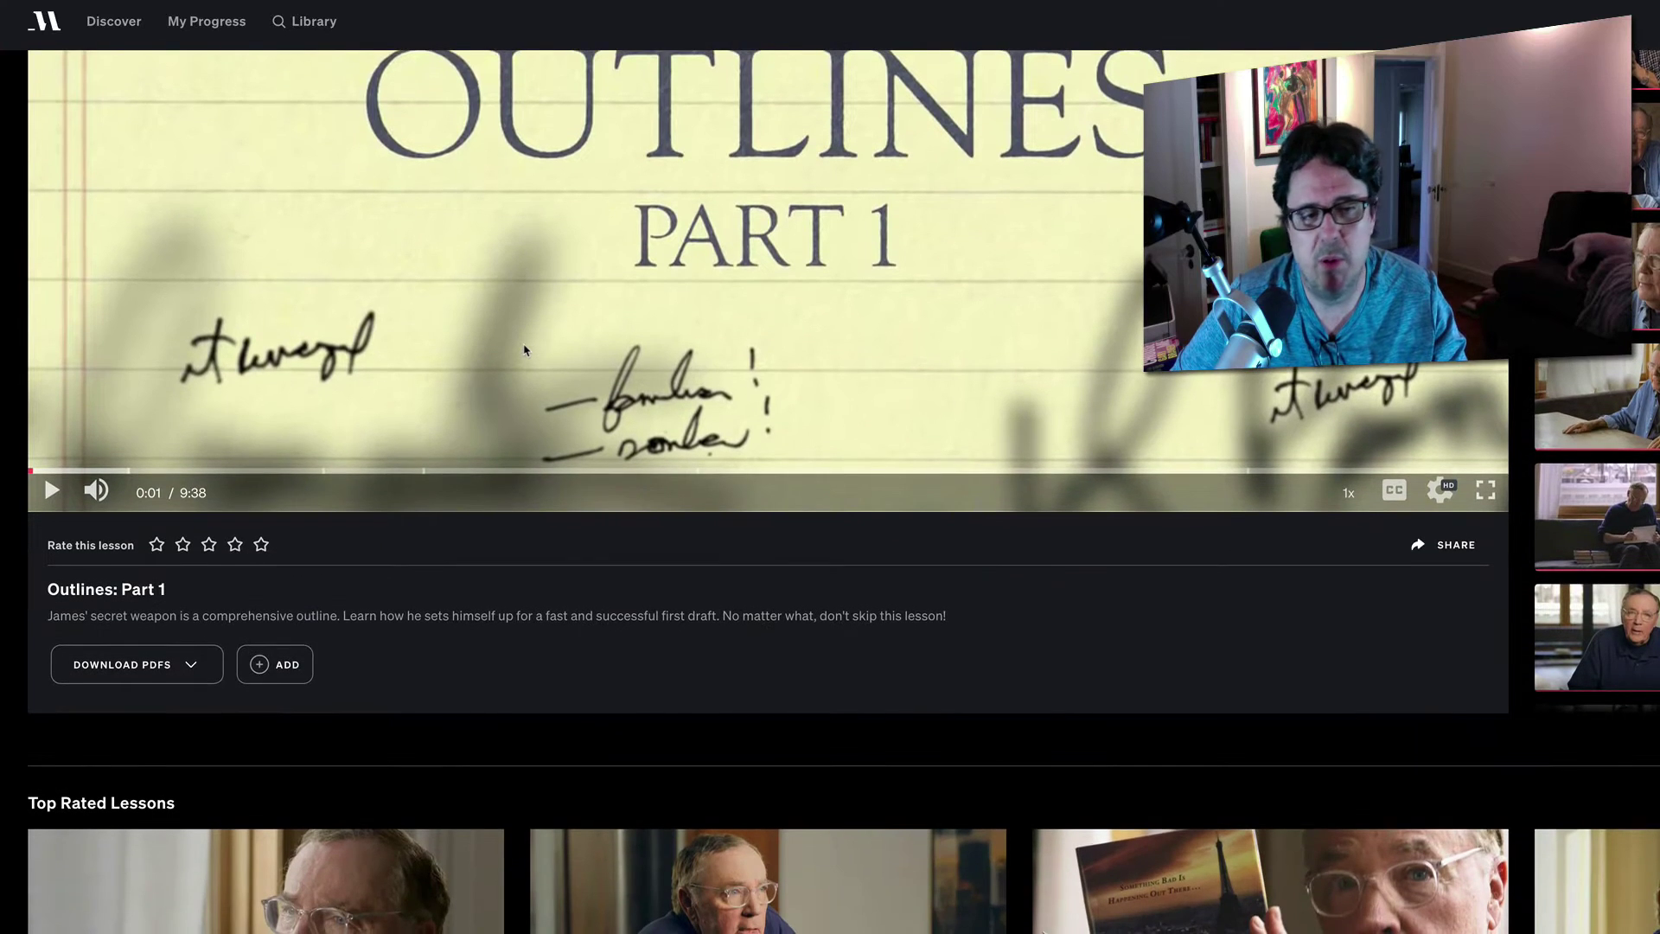
scroll(524, 350, "down", 1)
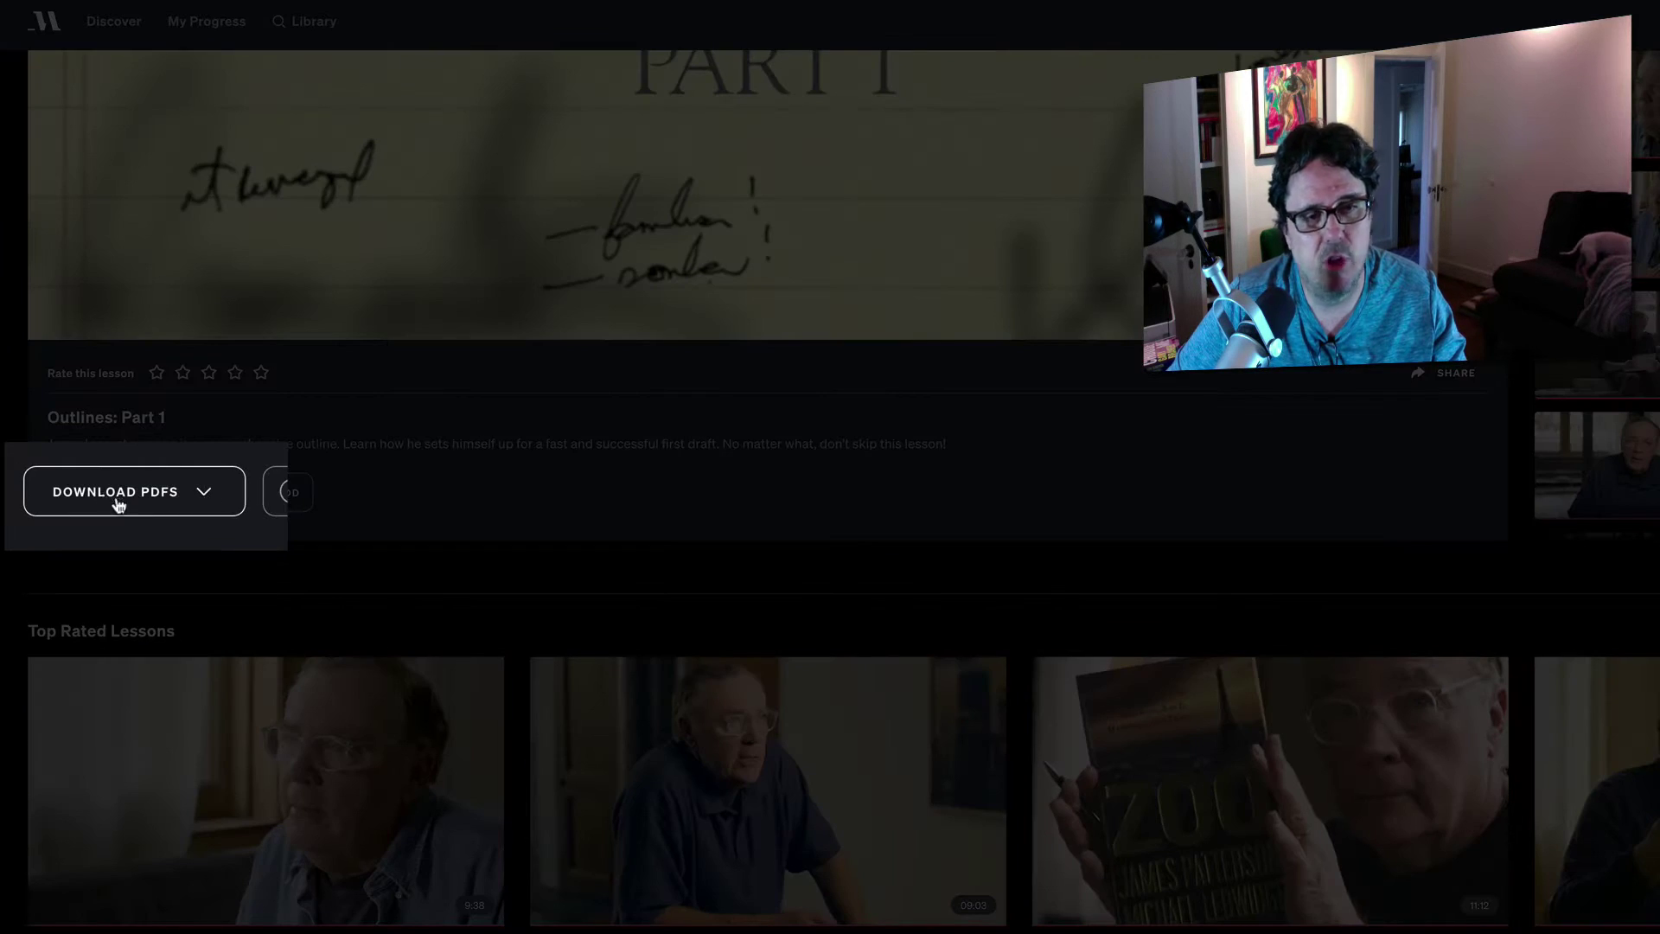
Open the Honeymoon Outline PDF from the lesson's Download PDFs dropdown.
left_click(203, 491)
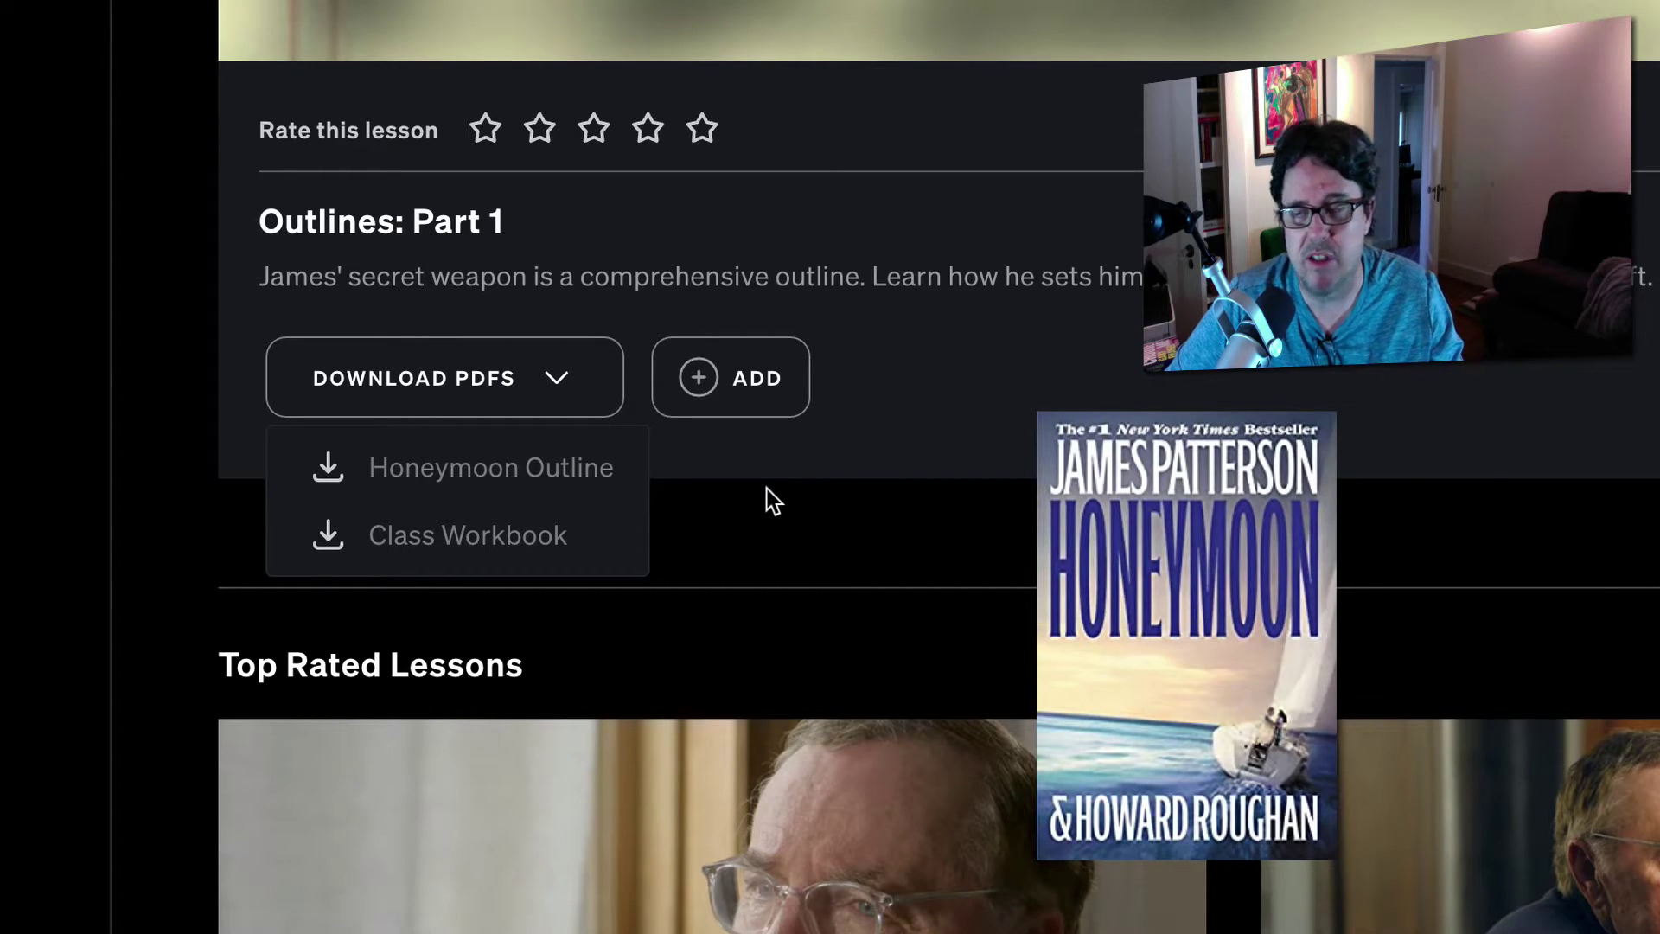
scroll(767, 488, "up", 2)
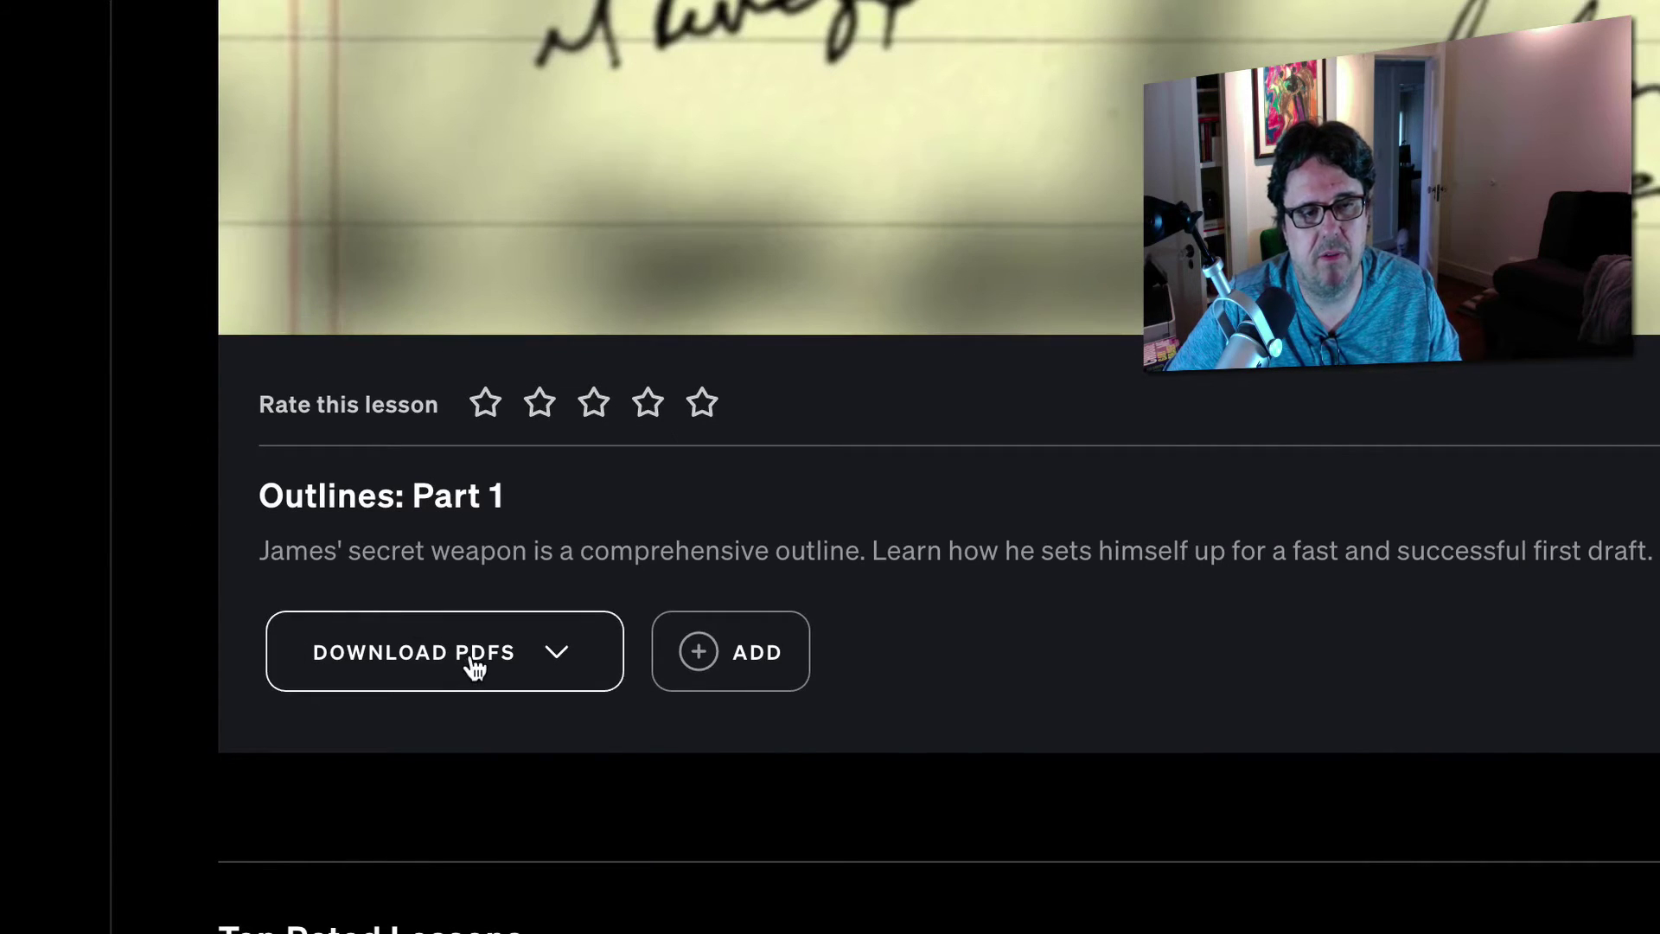
left_click(501, 665)
left_click(1208, 681)
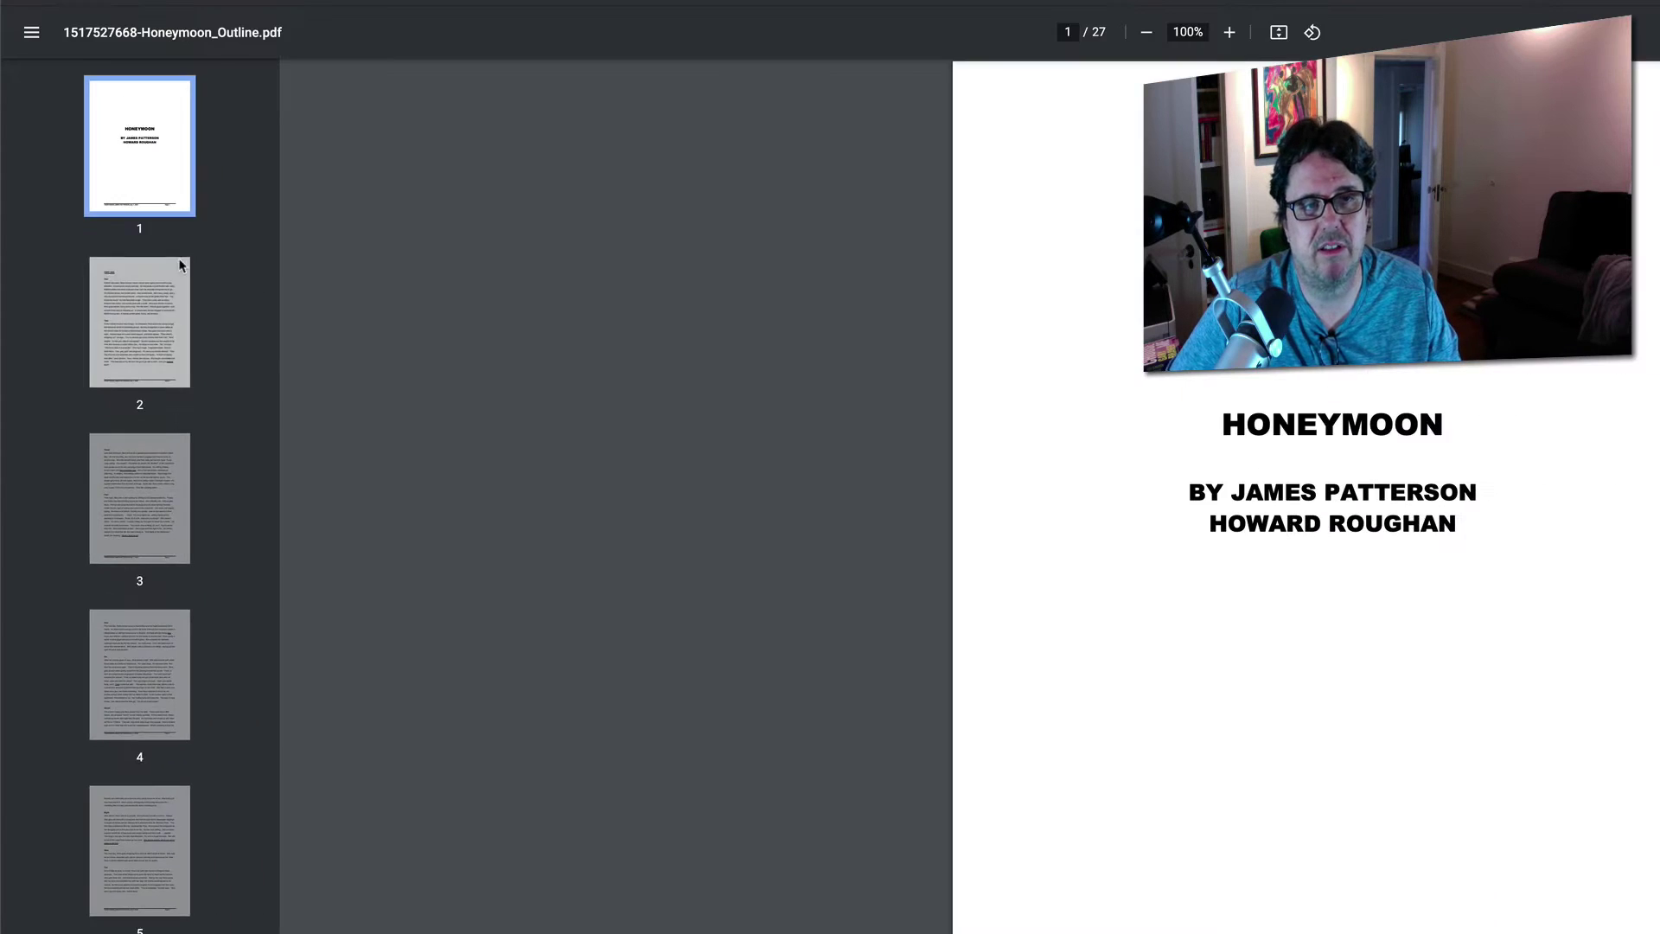
scroll(223, 268, "down", 3)
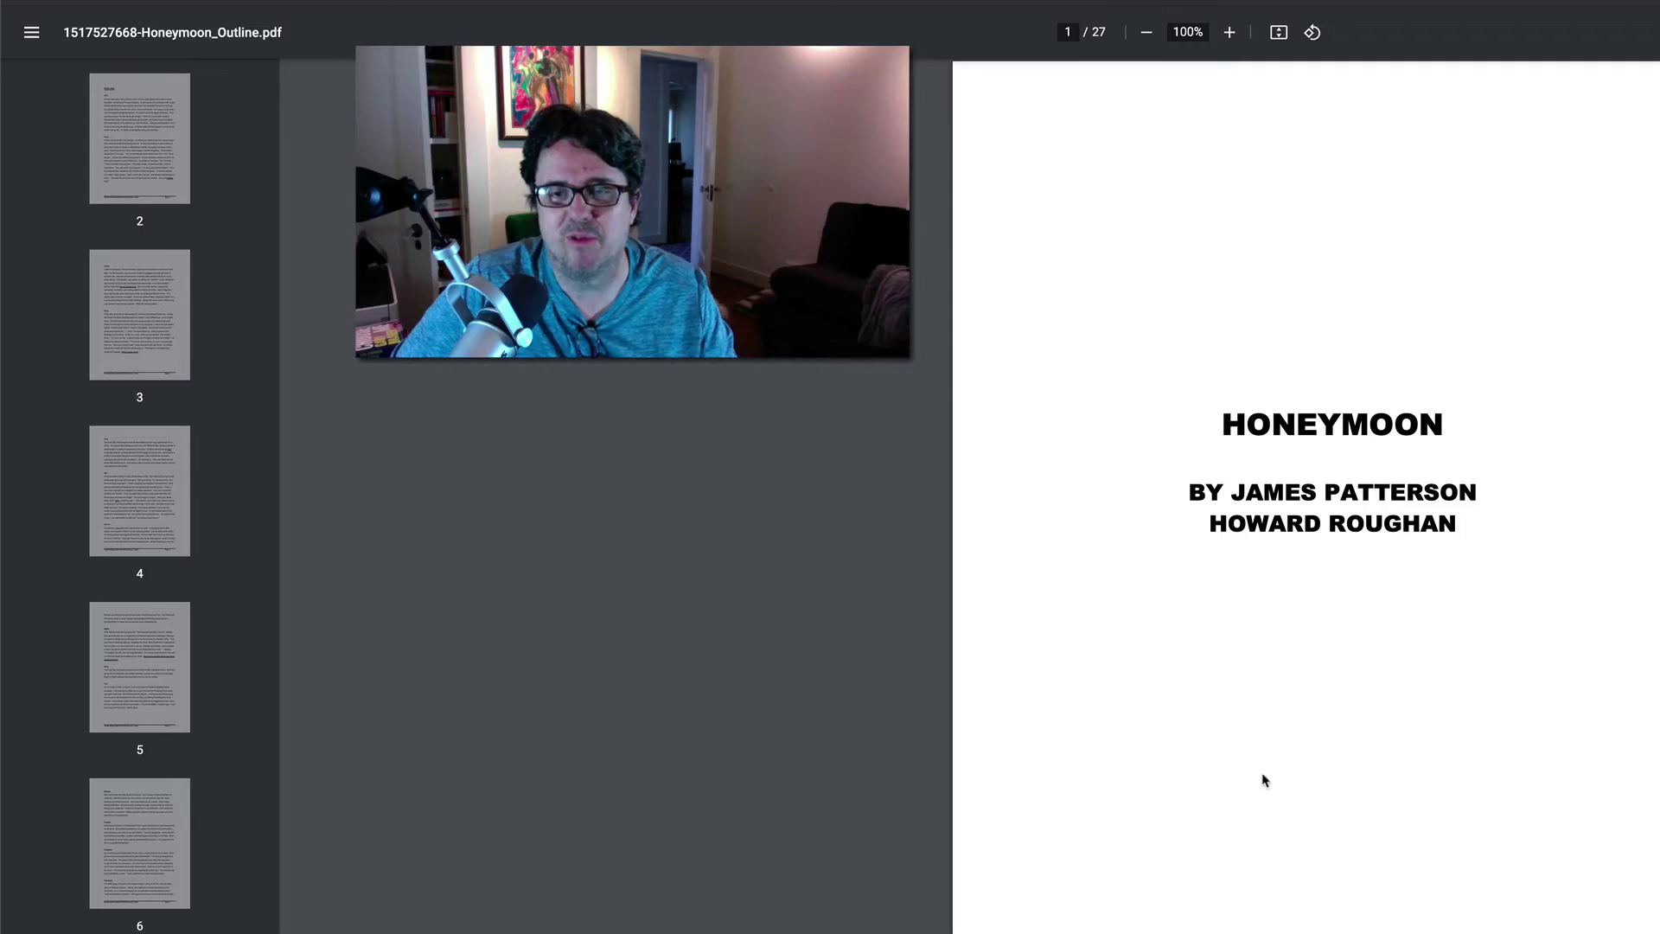
left_click(139, 136)
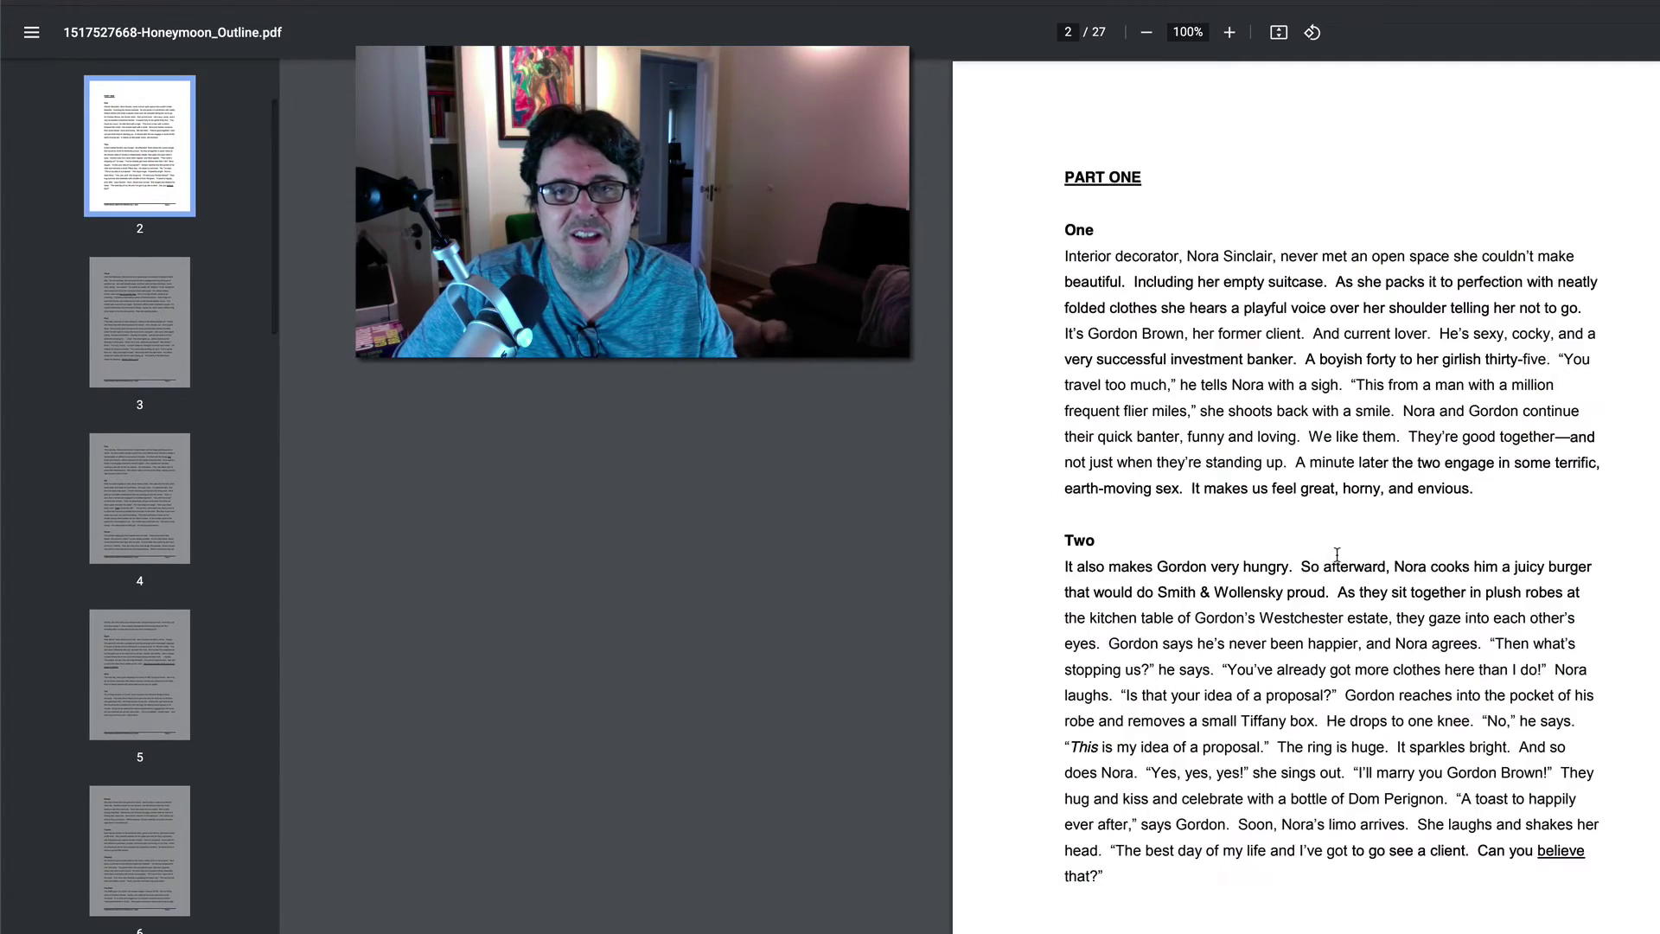
scroll(1169, 518, "down", 2)
scroll(1339, 554, "down", 3)
scroll(1338, 554, "down", 8)
scroll(1340, 555, "down", 8)
scroll(1338, 553, "down", 8)
scroll(1338, 554, "down", 8)
scroll(1339, 554, "down", 8)
scroll(1340, 554, "down", 8)
scroll(1338, 554, "down", 8)
scroll(1338, 553, "down", 8)
scroll(1340, 554, "down", 8)
scroll(1339, 555, "down", 8)
scroll(1339, 555, "down", 8)
scroll(1339, 554, "down", 8)
scroll(1339, 554, "down", 10)
scroll(1339, 555, "down", 7)
scroll(1339, 553, "down", 5)
scroll(1338, 554, "up", 5)
scroll(1338, 553, "up", 10)
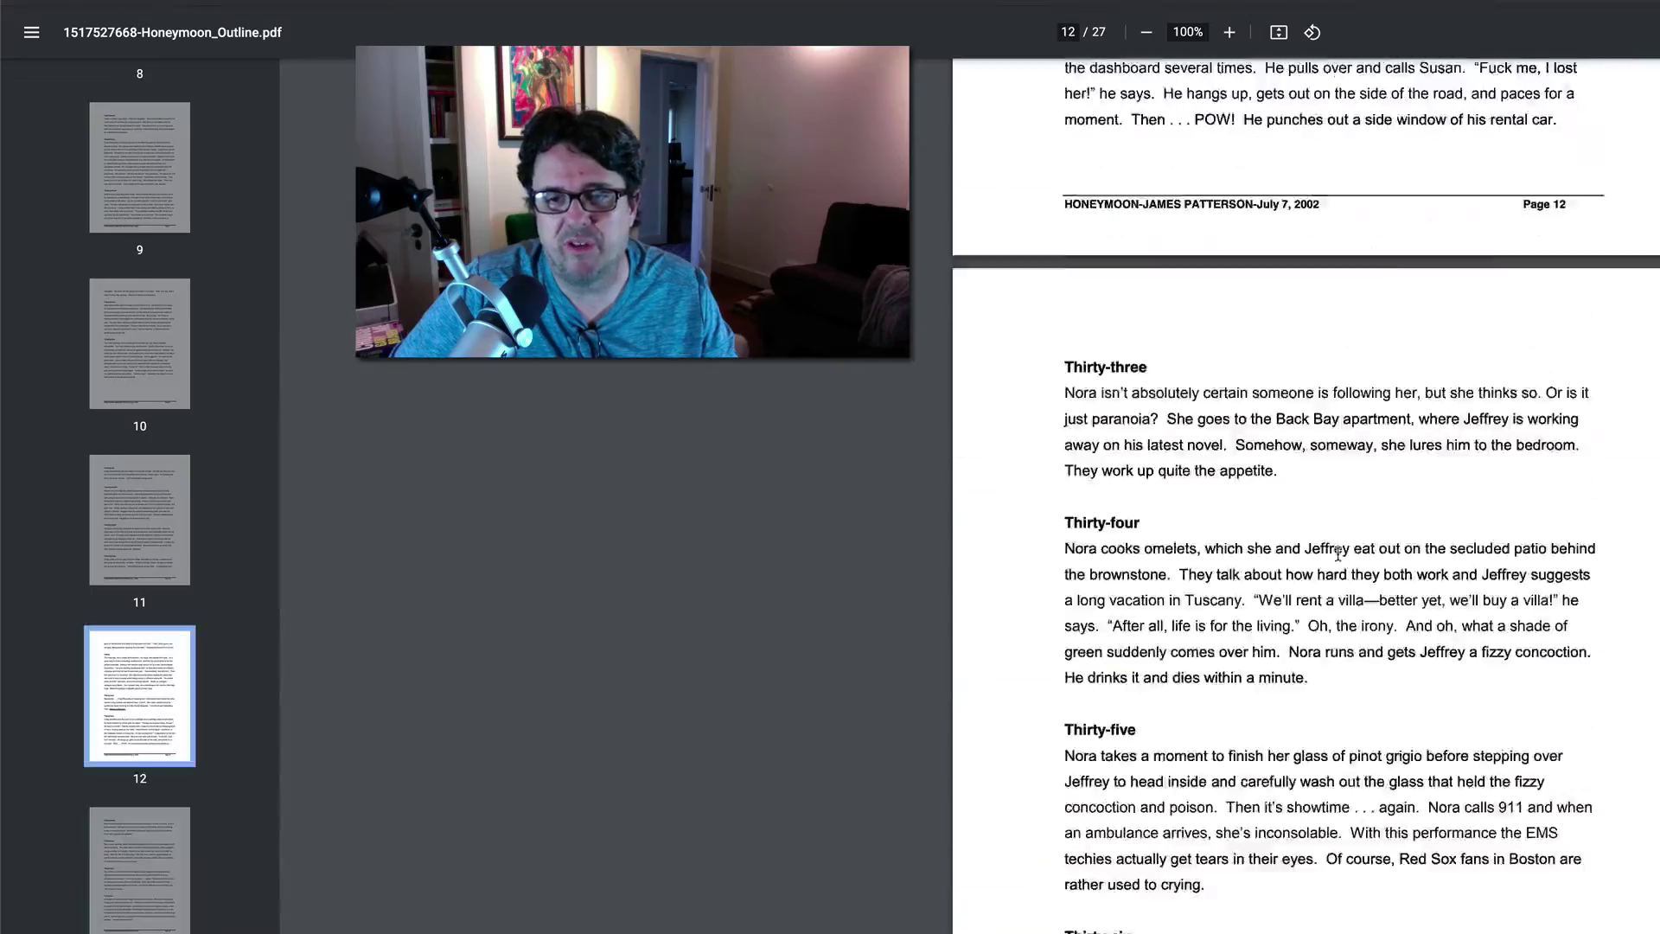
scroll(1338, 554, "up", 5)
scroll(1338, 554, "up", 5)
scroll(1339, 555, "up", 5)
scroll(1338, 554, "up", 10)
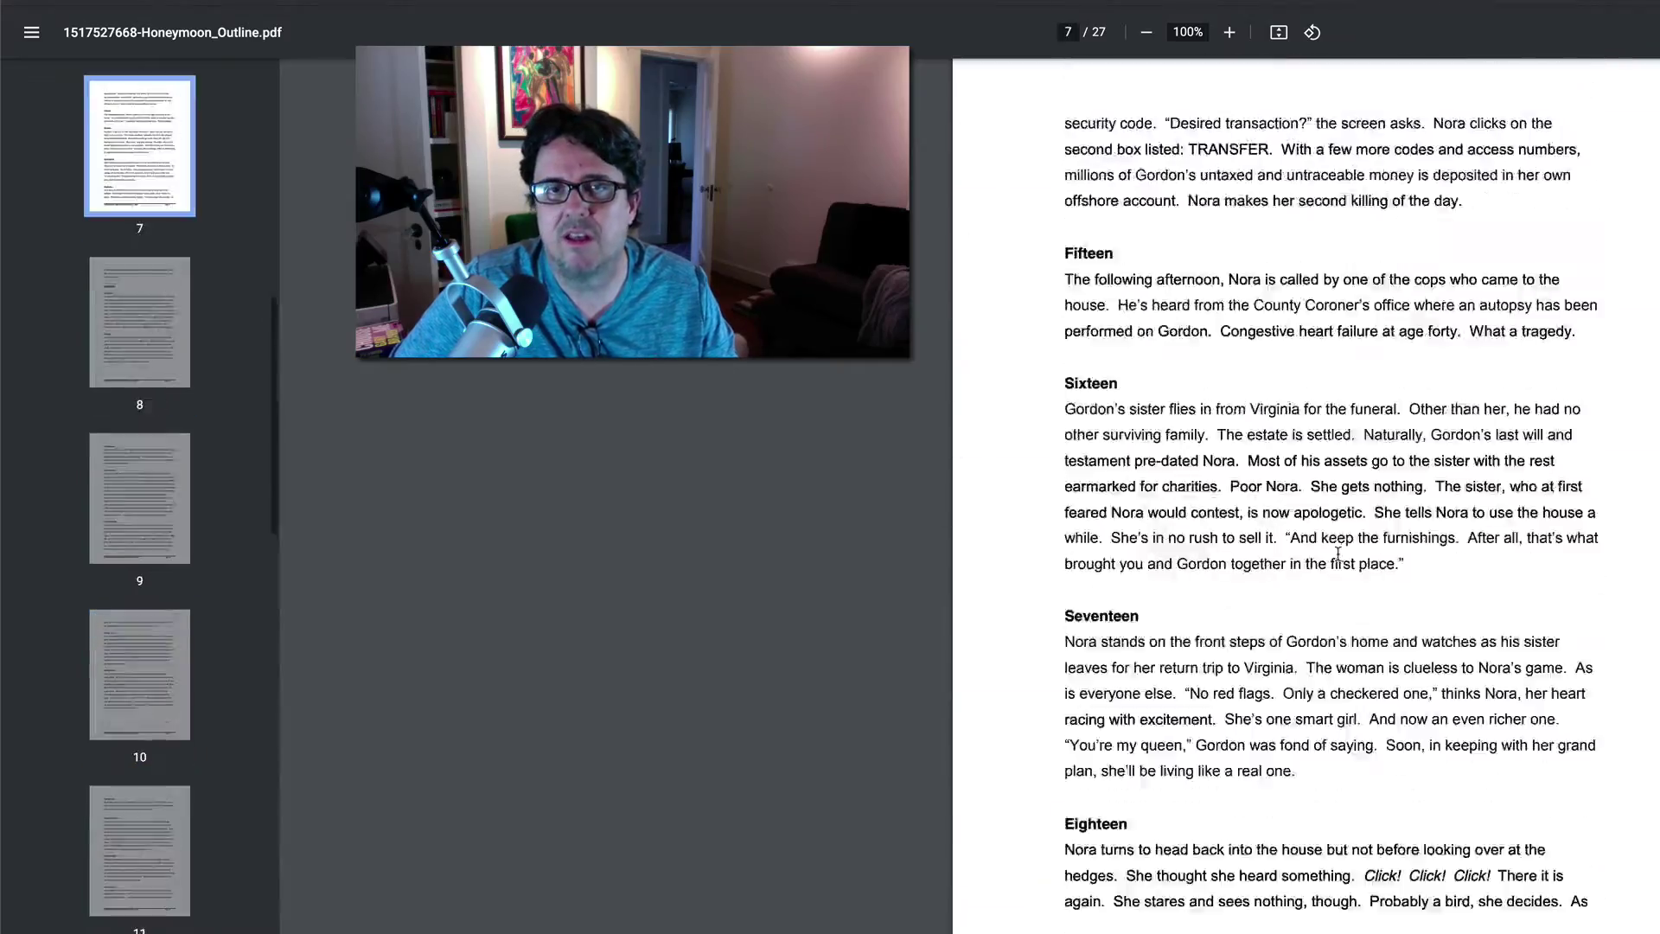
scroll(1339, 554, "up", 10)
scroll(1339, 553, "up", 10)
scroll(1339, 553, "up", 10)
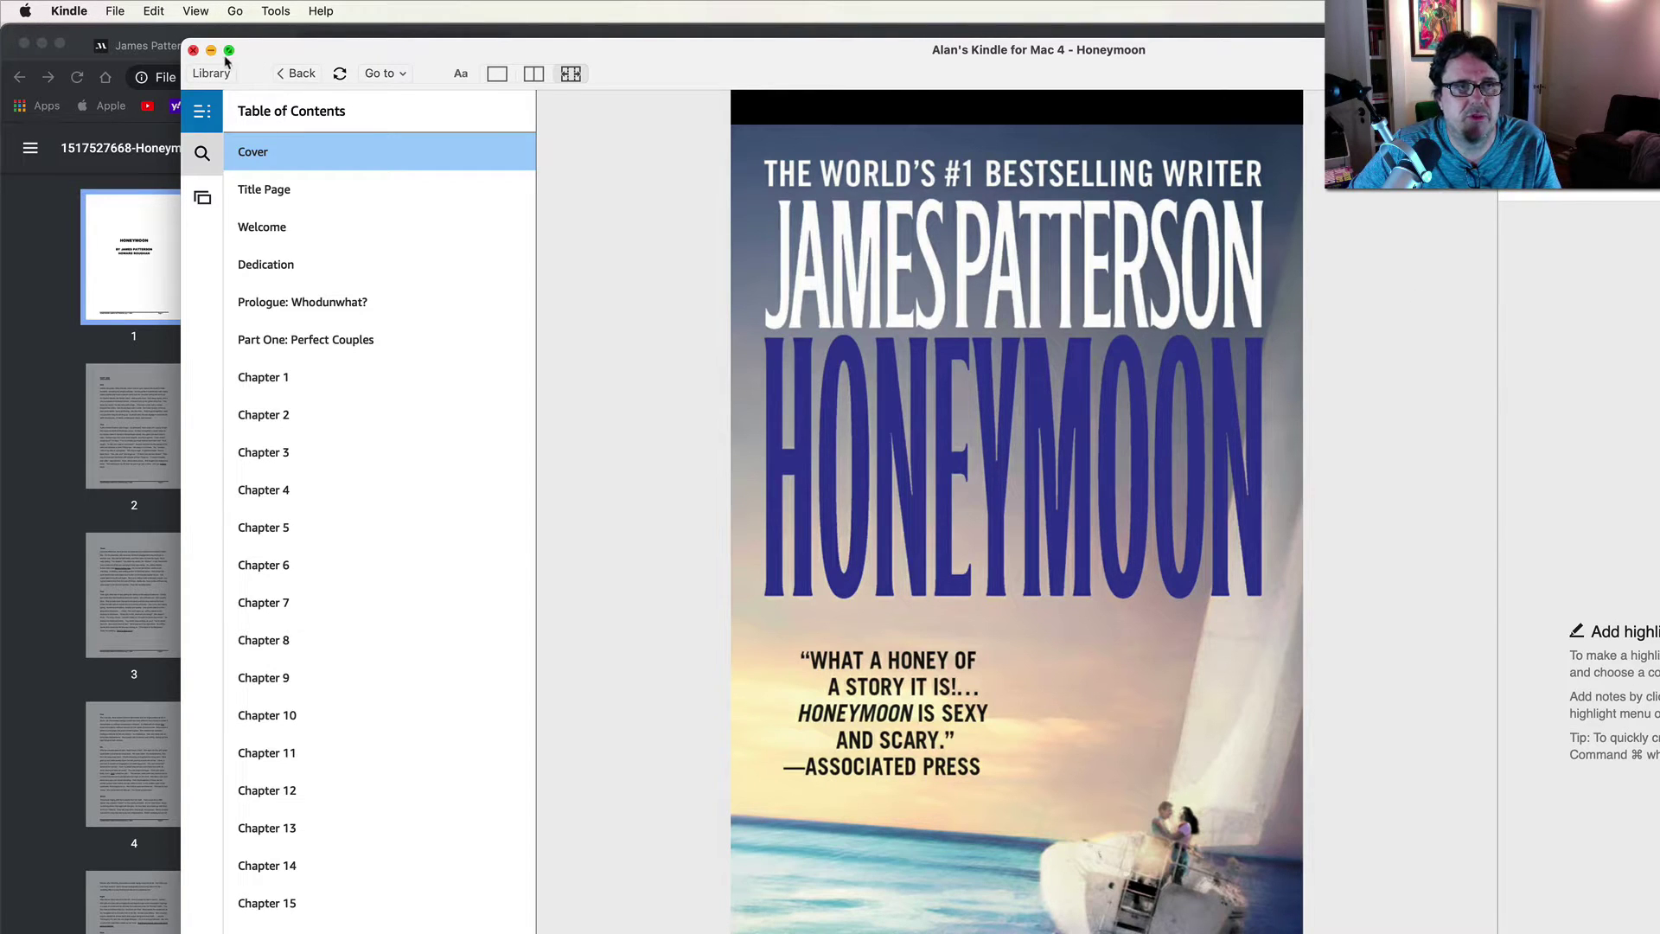
mouse_move(180, 21)
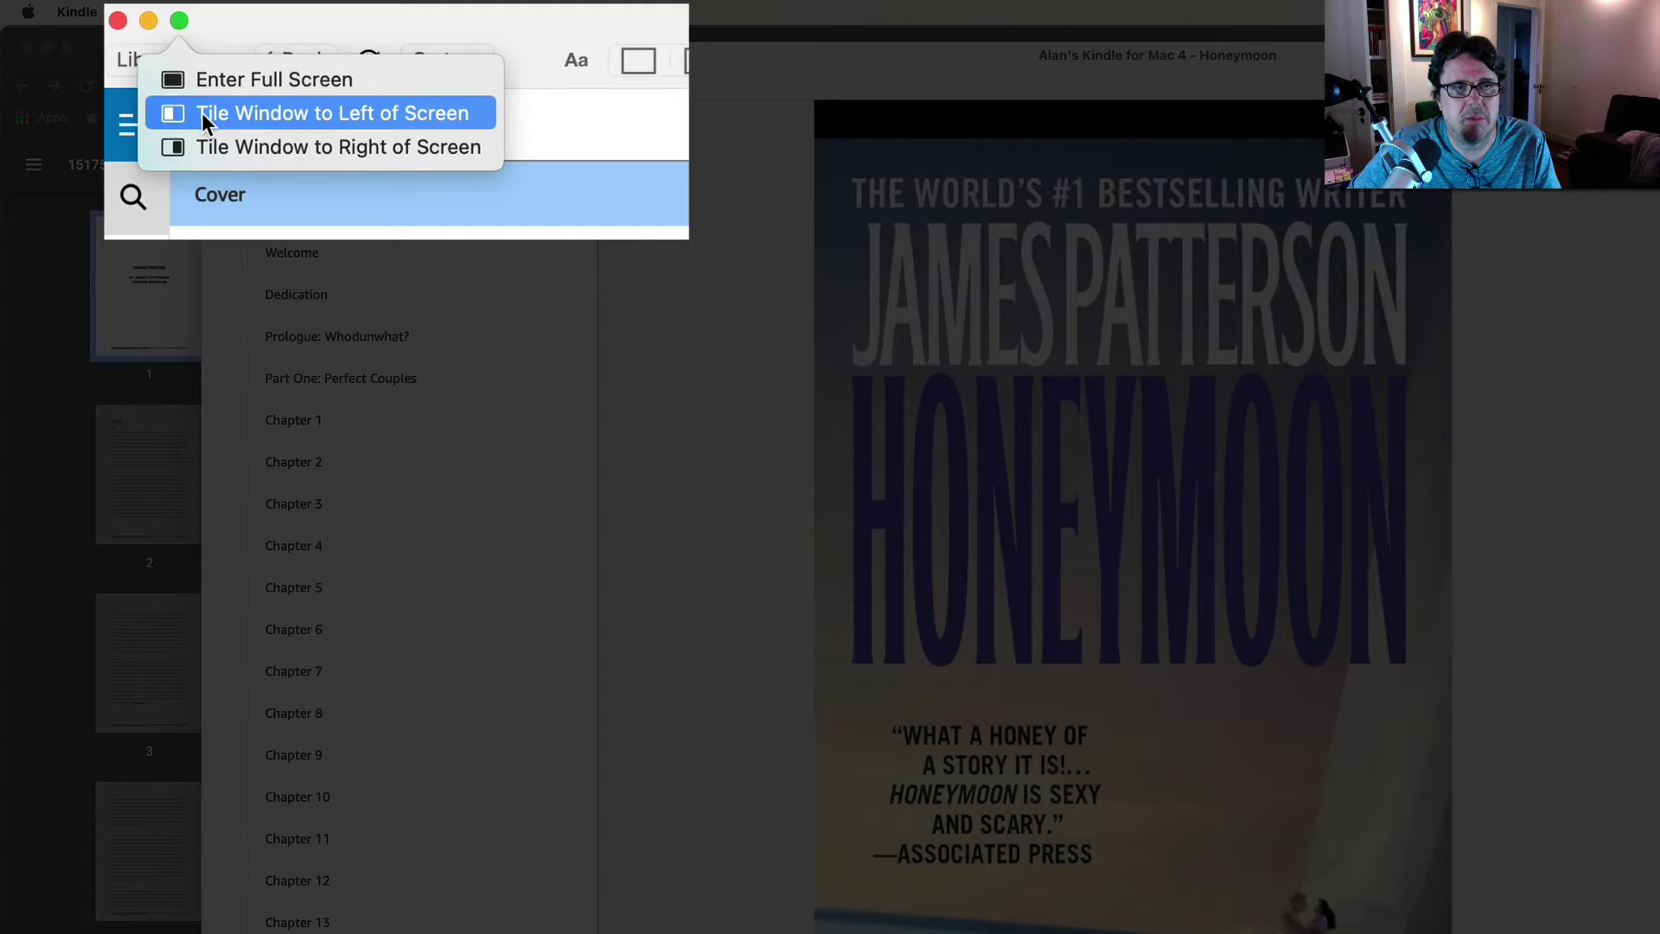
Tile the Honeymoon ebook to the right half and the outline PDF to the left.
left_click(210, 145)
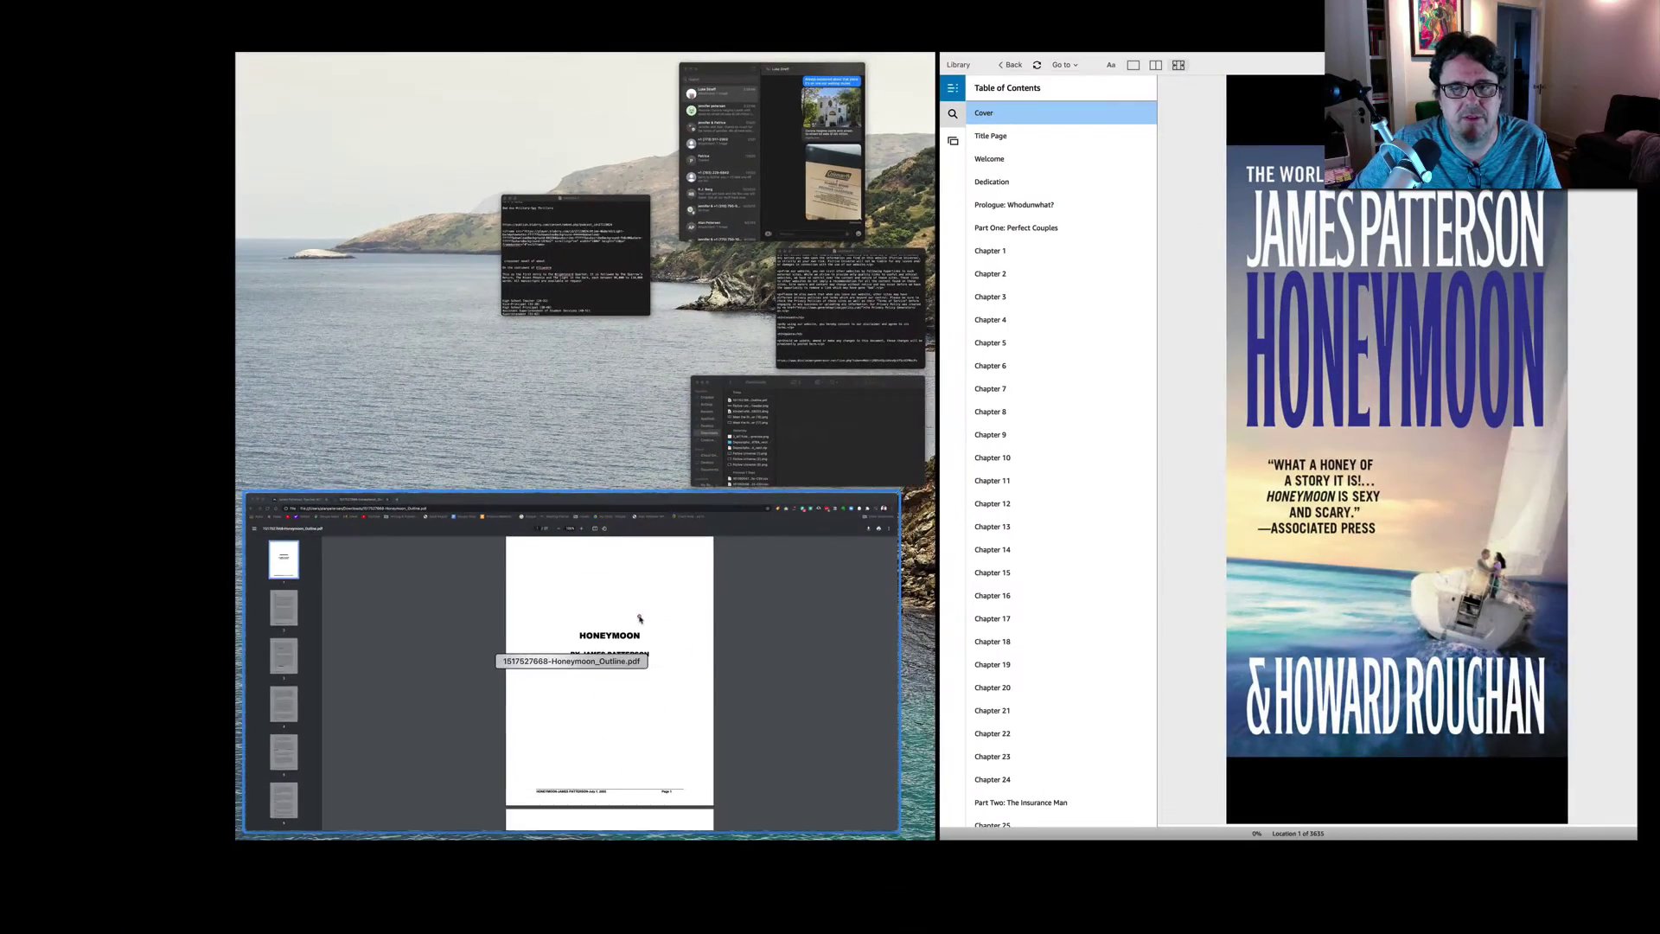
left_click(638, 619)
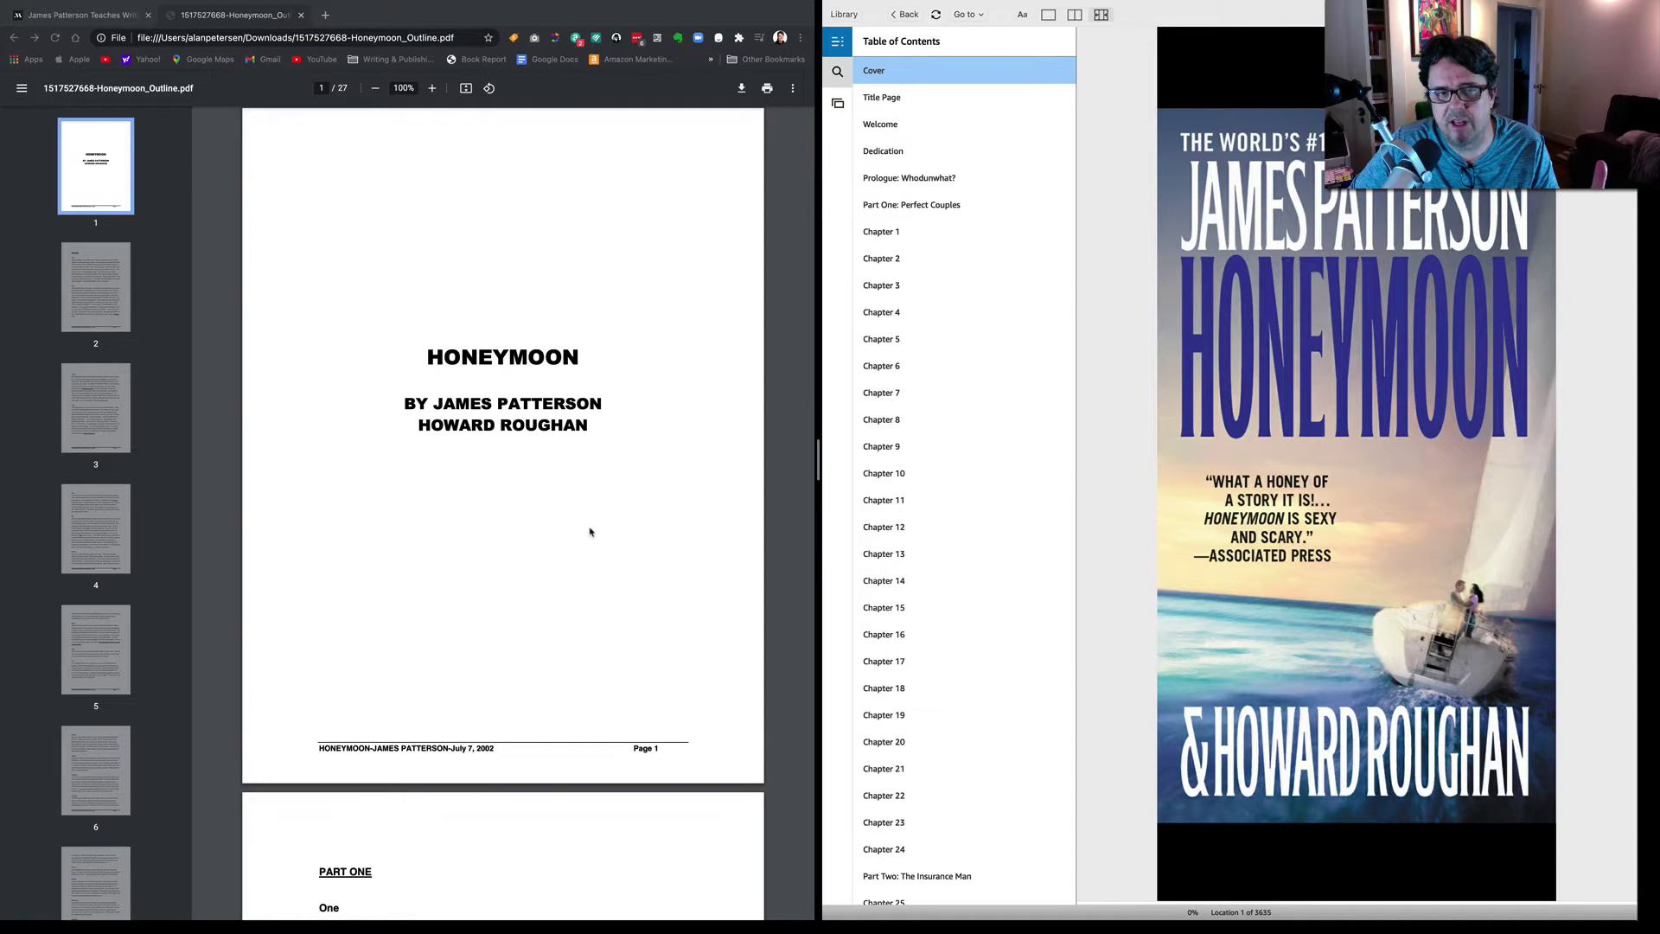
scroll(591, 532, "down", 2)
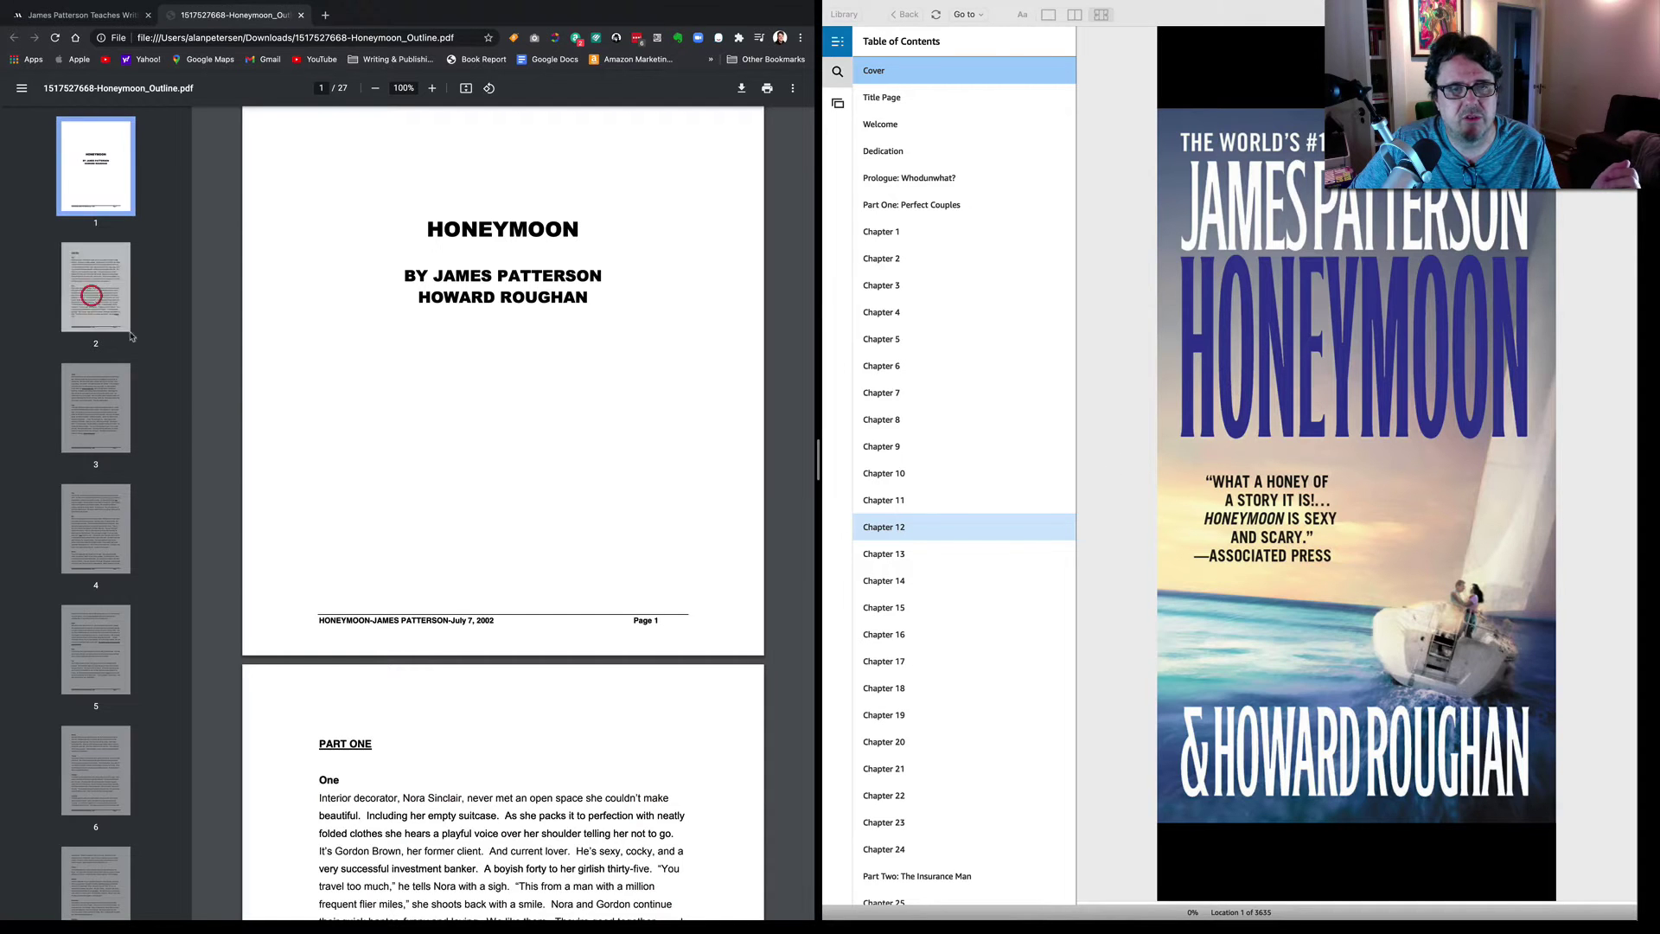
scroll(370, 471, "down", 4)
scroll(370, 471, "down", 3)
scroll(370, 470, "down", 1)
scroll(369, 468, "up", 1)
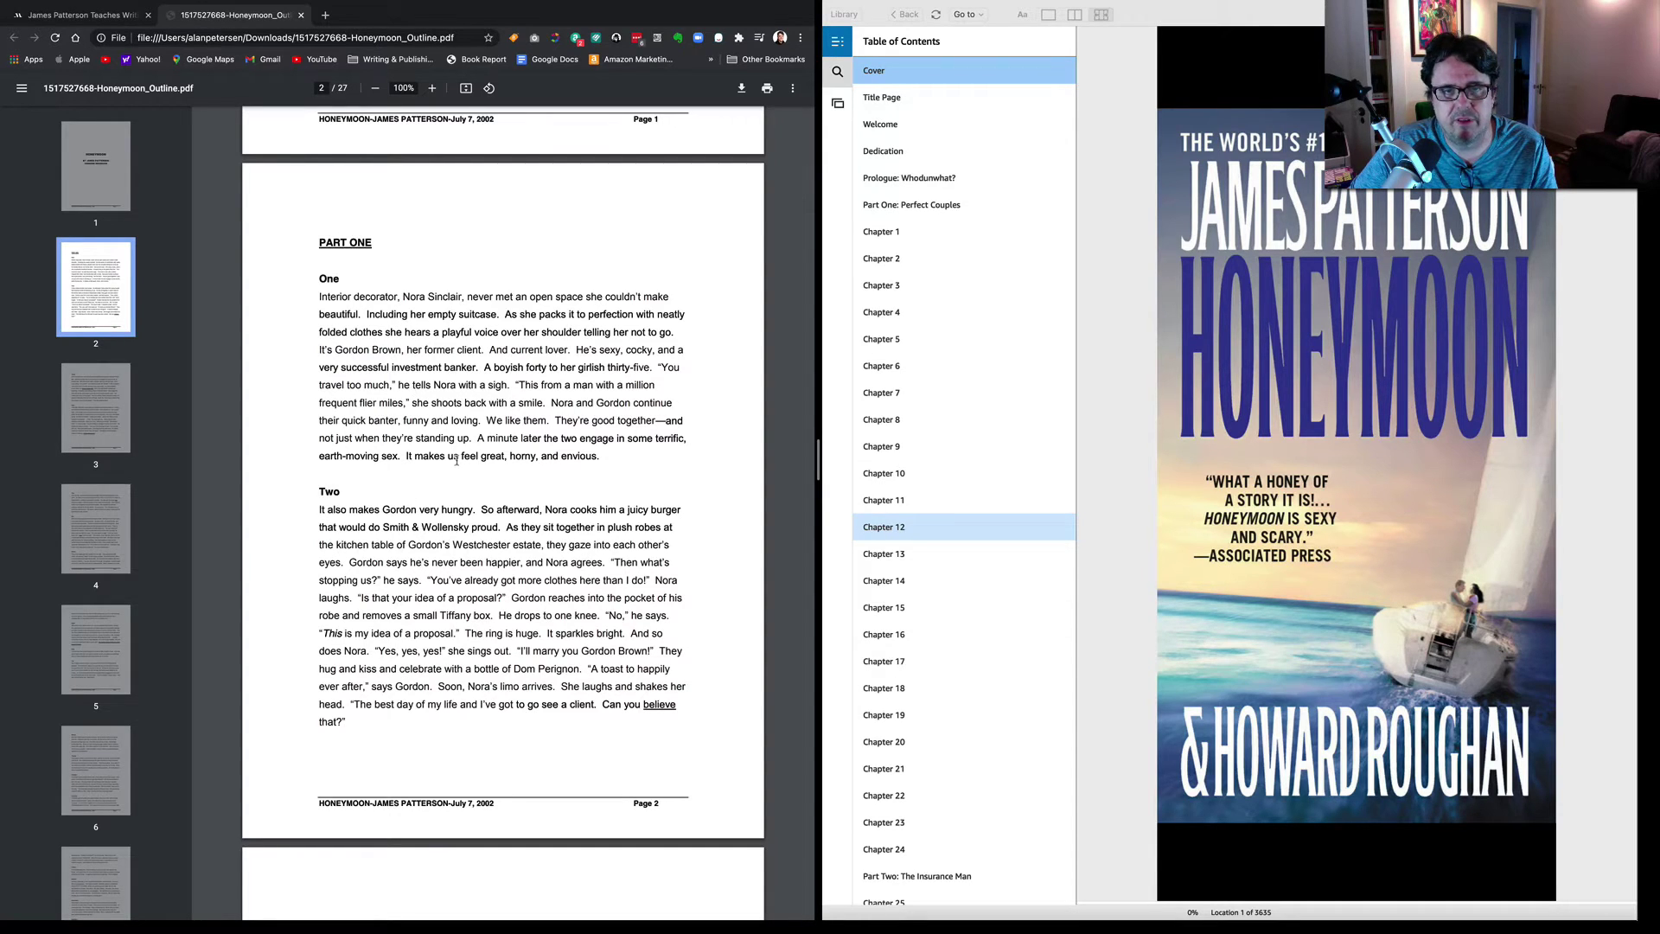
Show Honeymoon's Chapter 1 in Kindle beside the outline's Part One page.
left_click(889, 233)
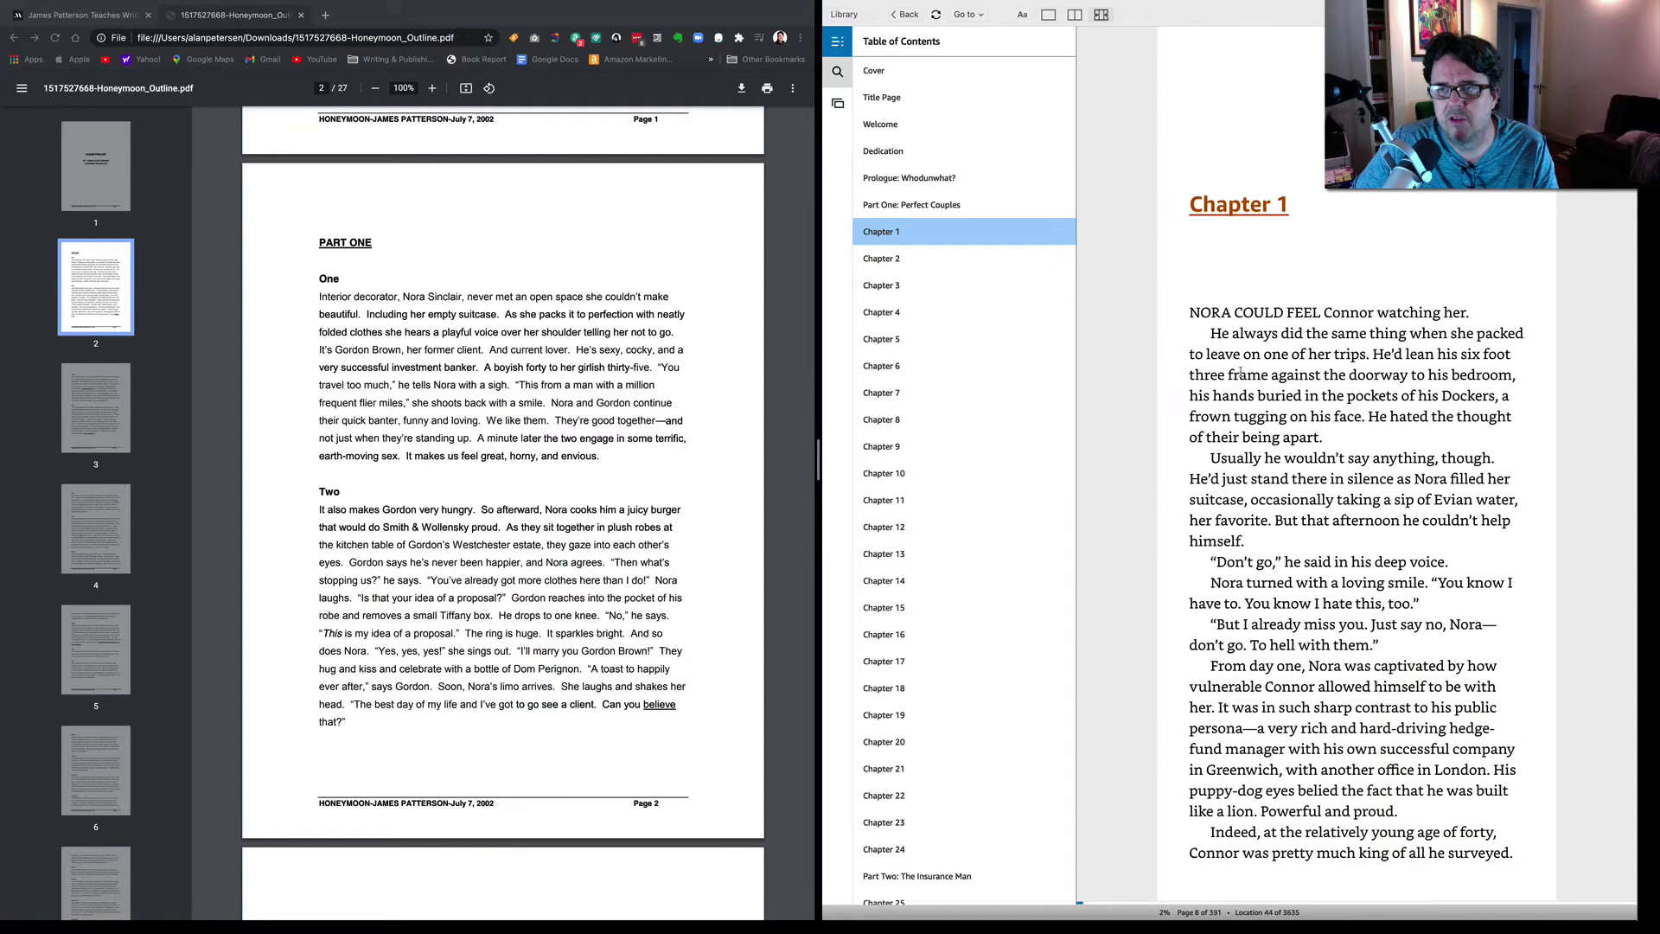
scroll(271, 479, "up", 1)
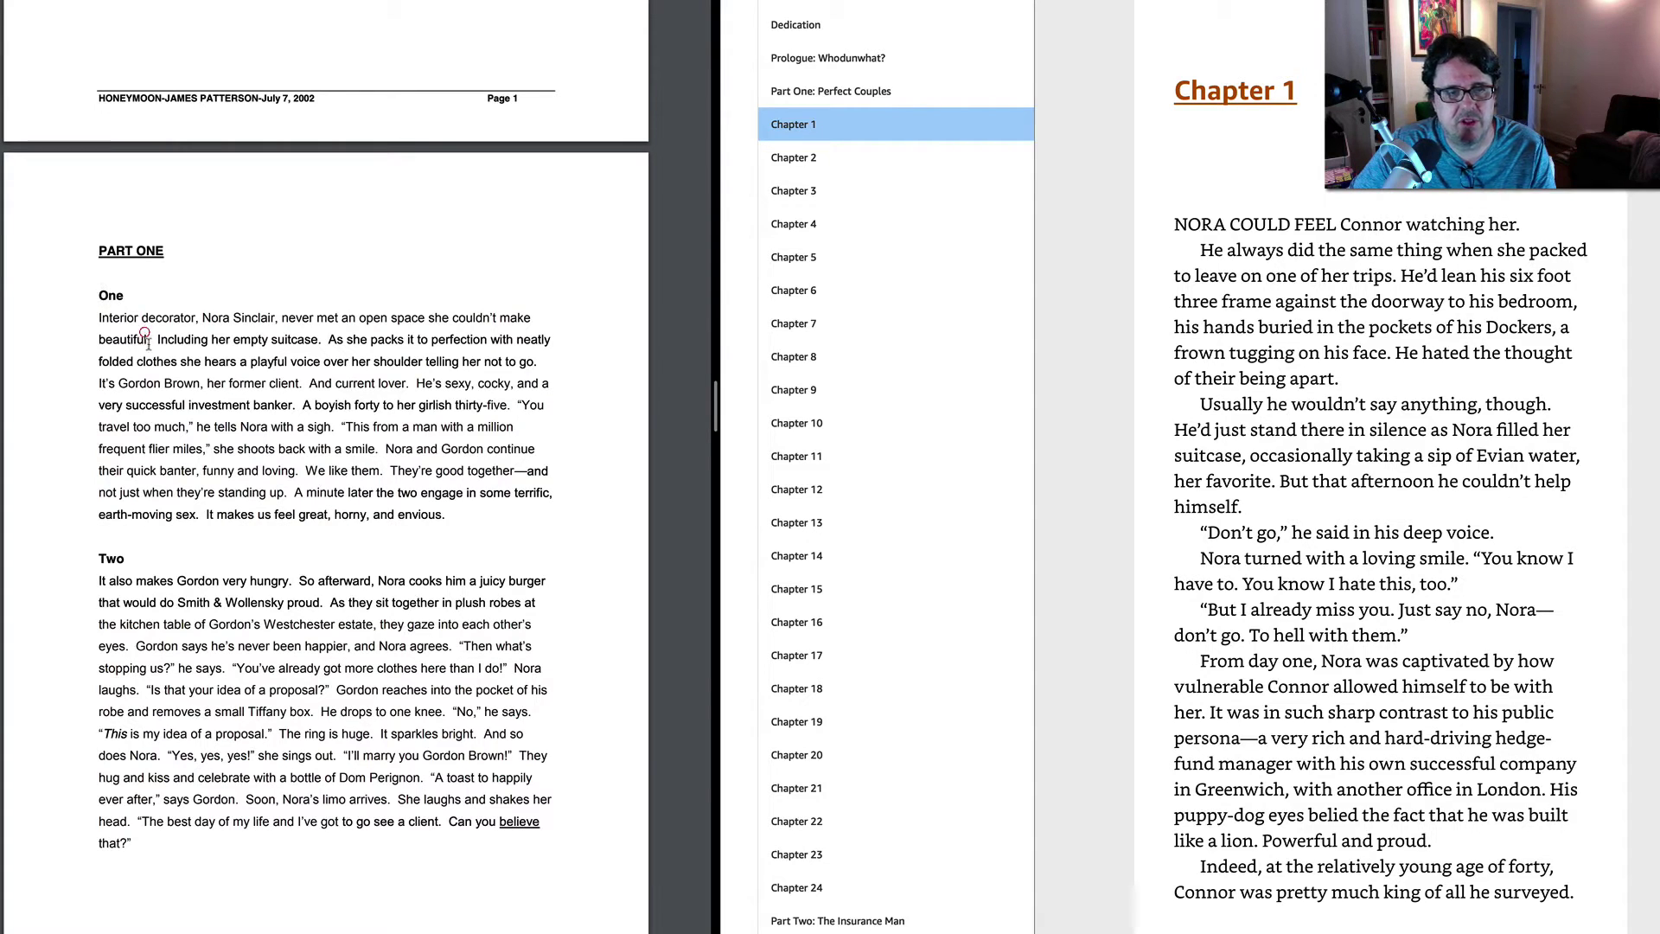
Mark chapter One's outline paragraph and the word 'tugging' in Chapter 1, then clear both.
left_click_drag(448, 516, 100, 316)
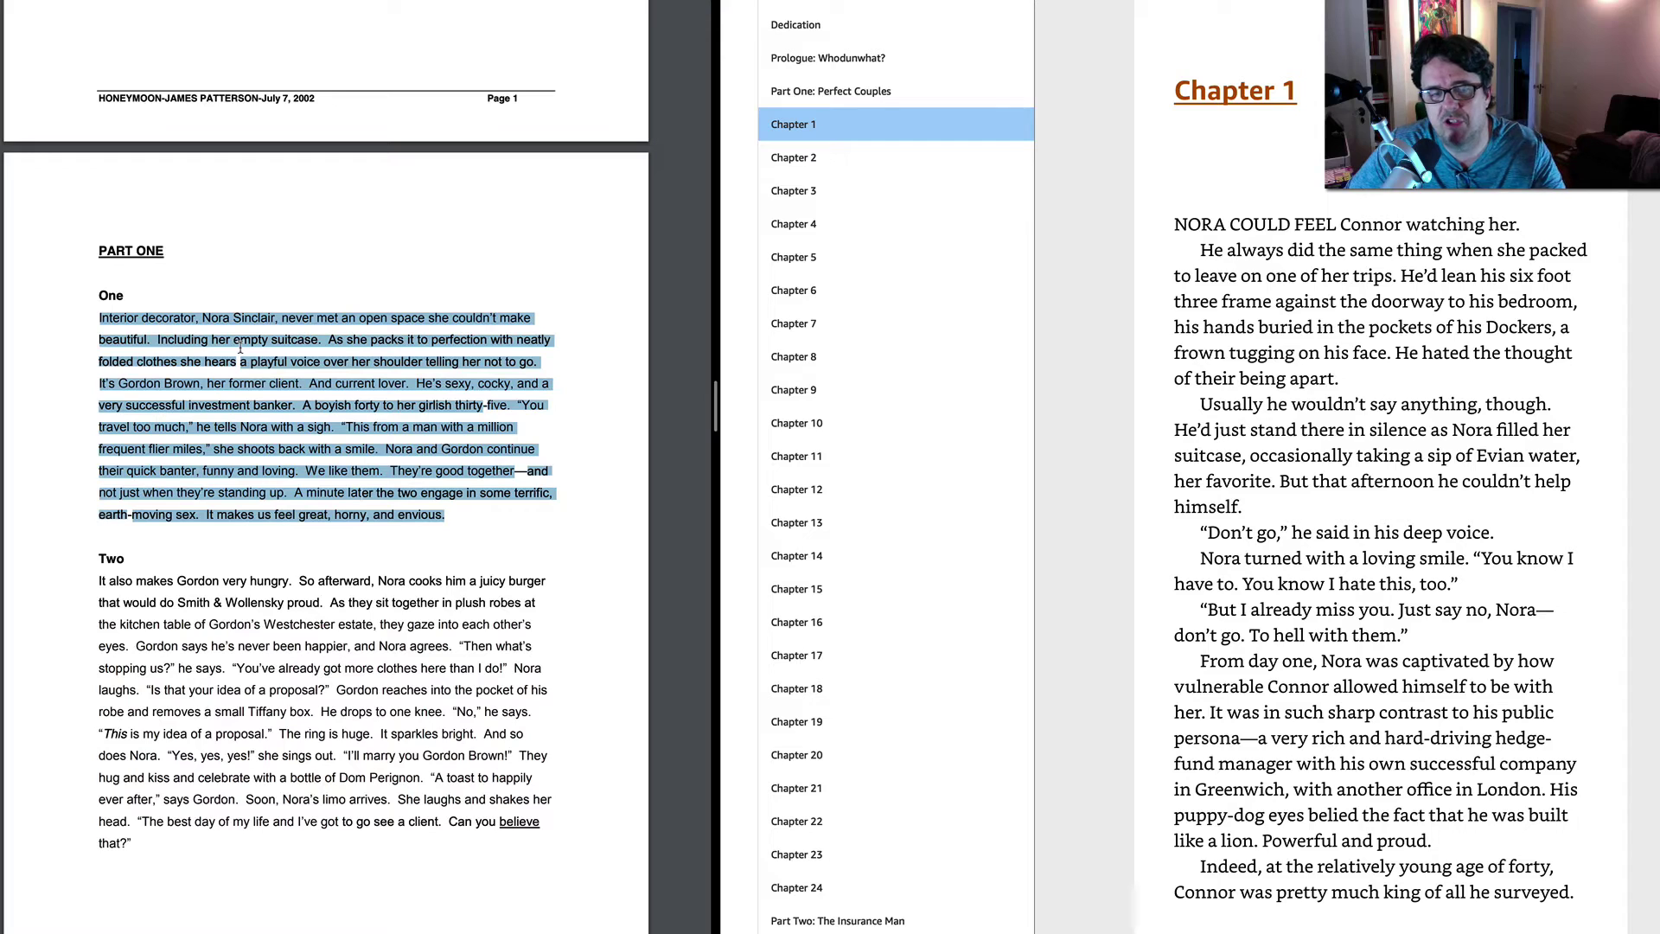
left_click(183, 321)
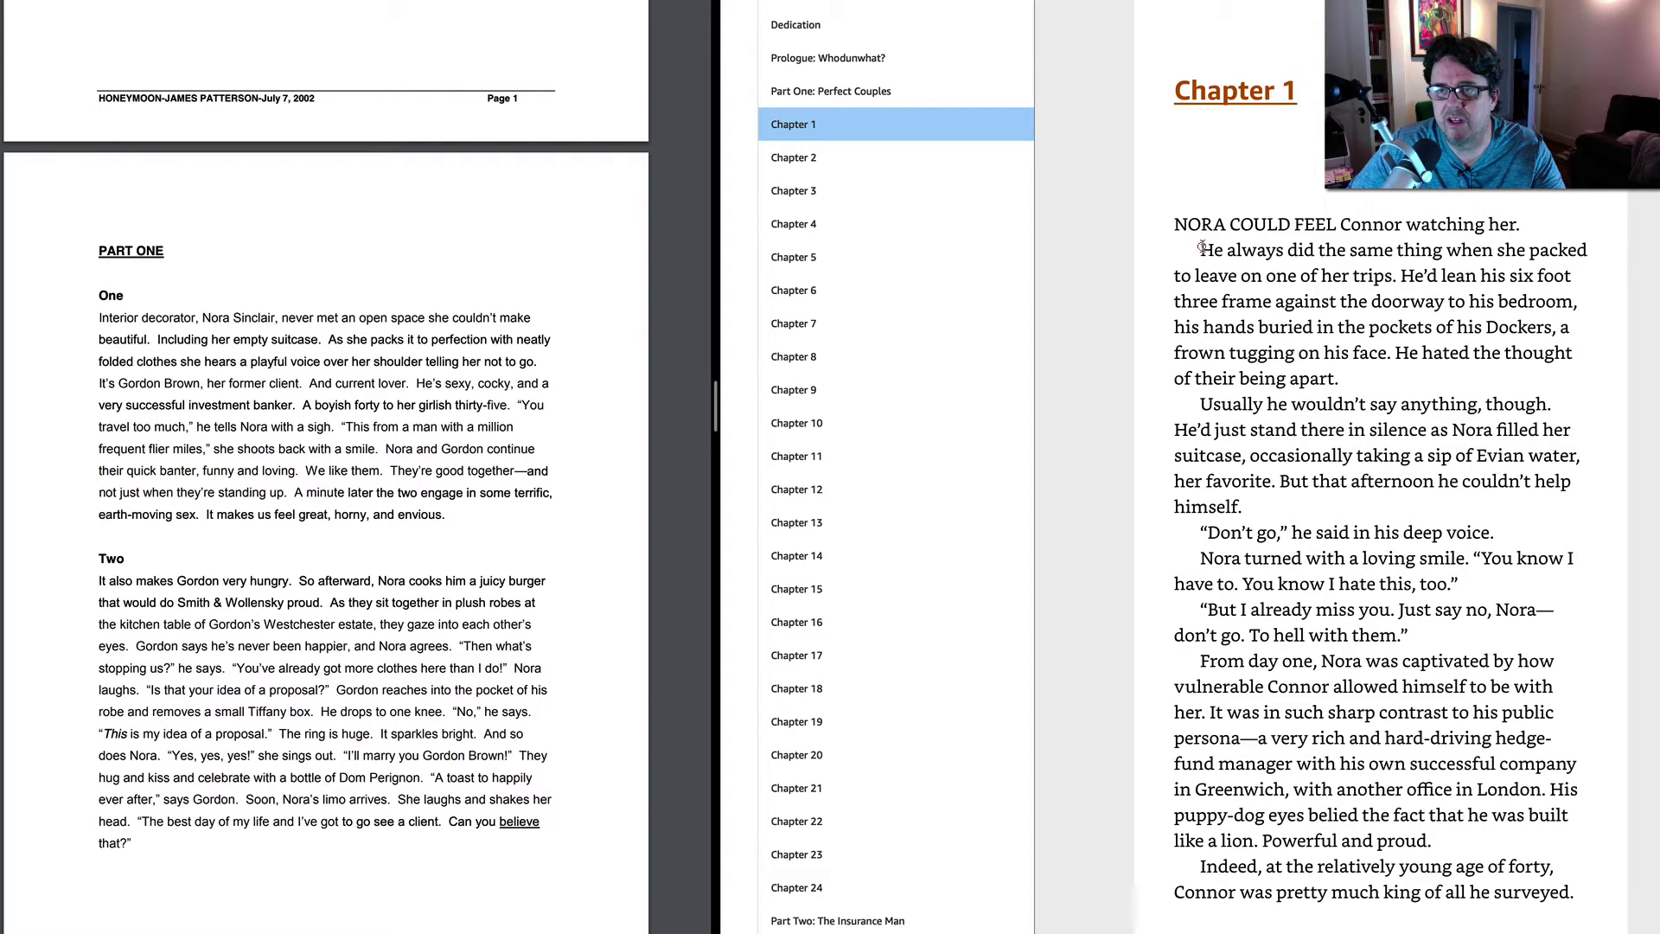
left_click(1203, 247)
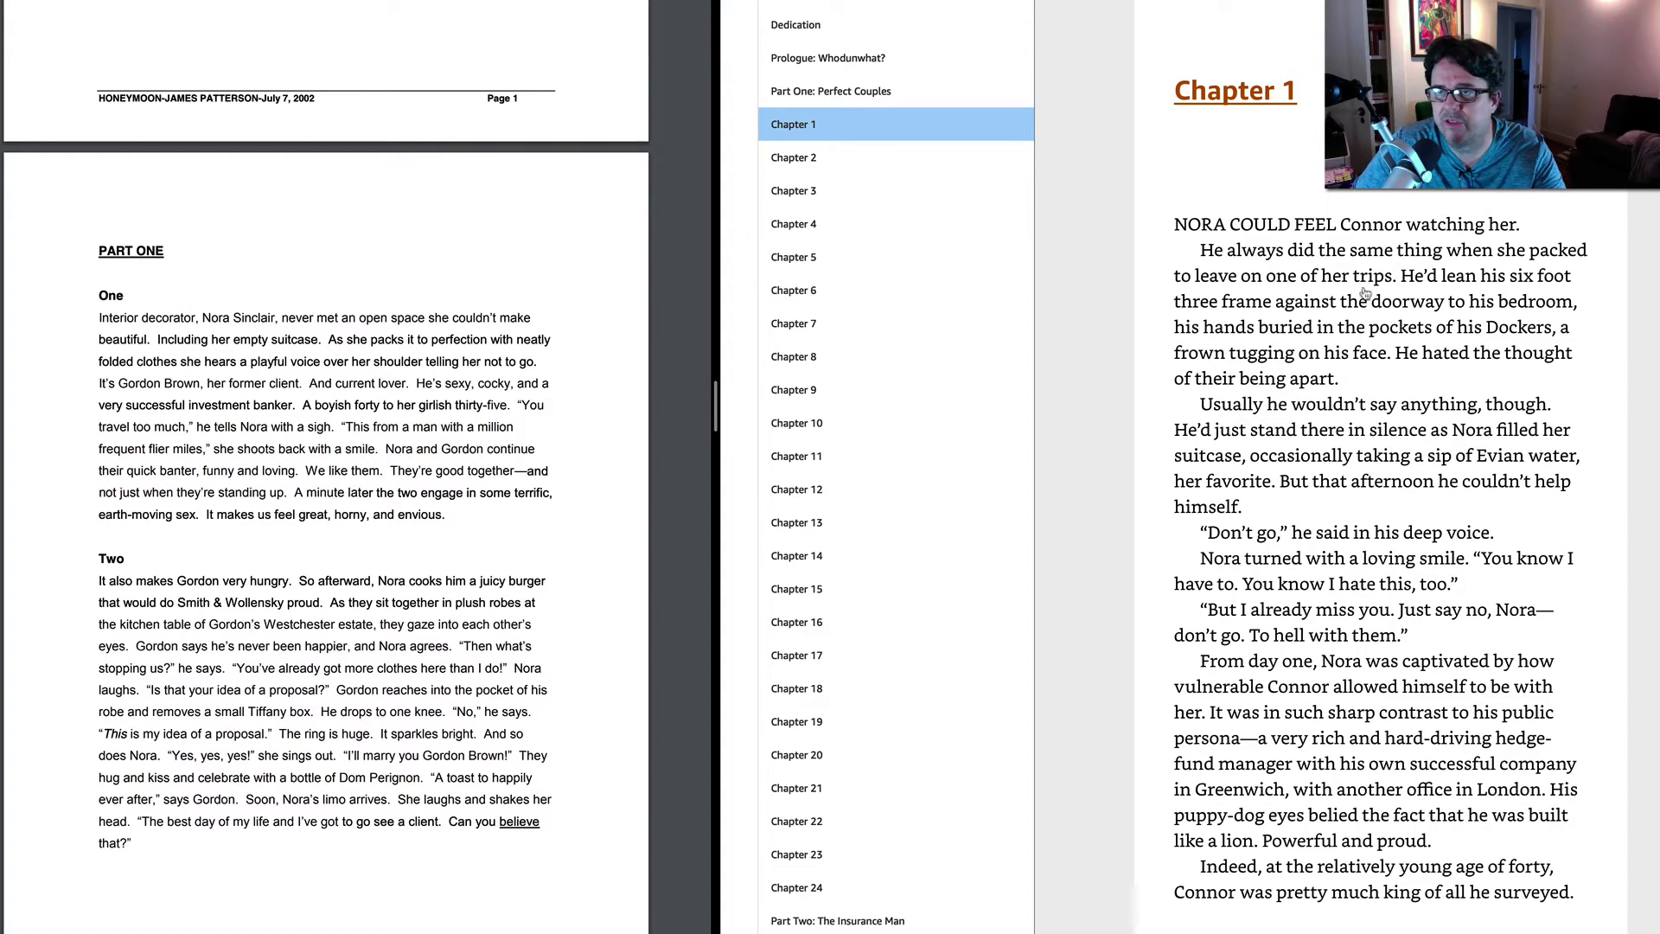
double_click(1272, 354)
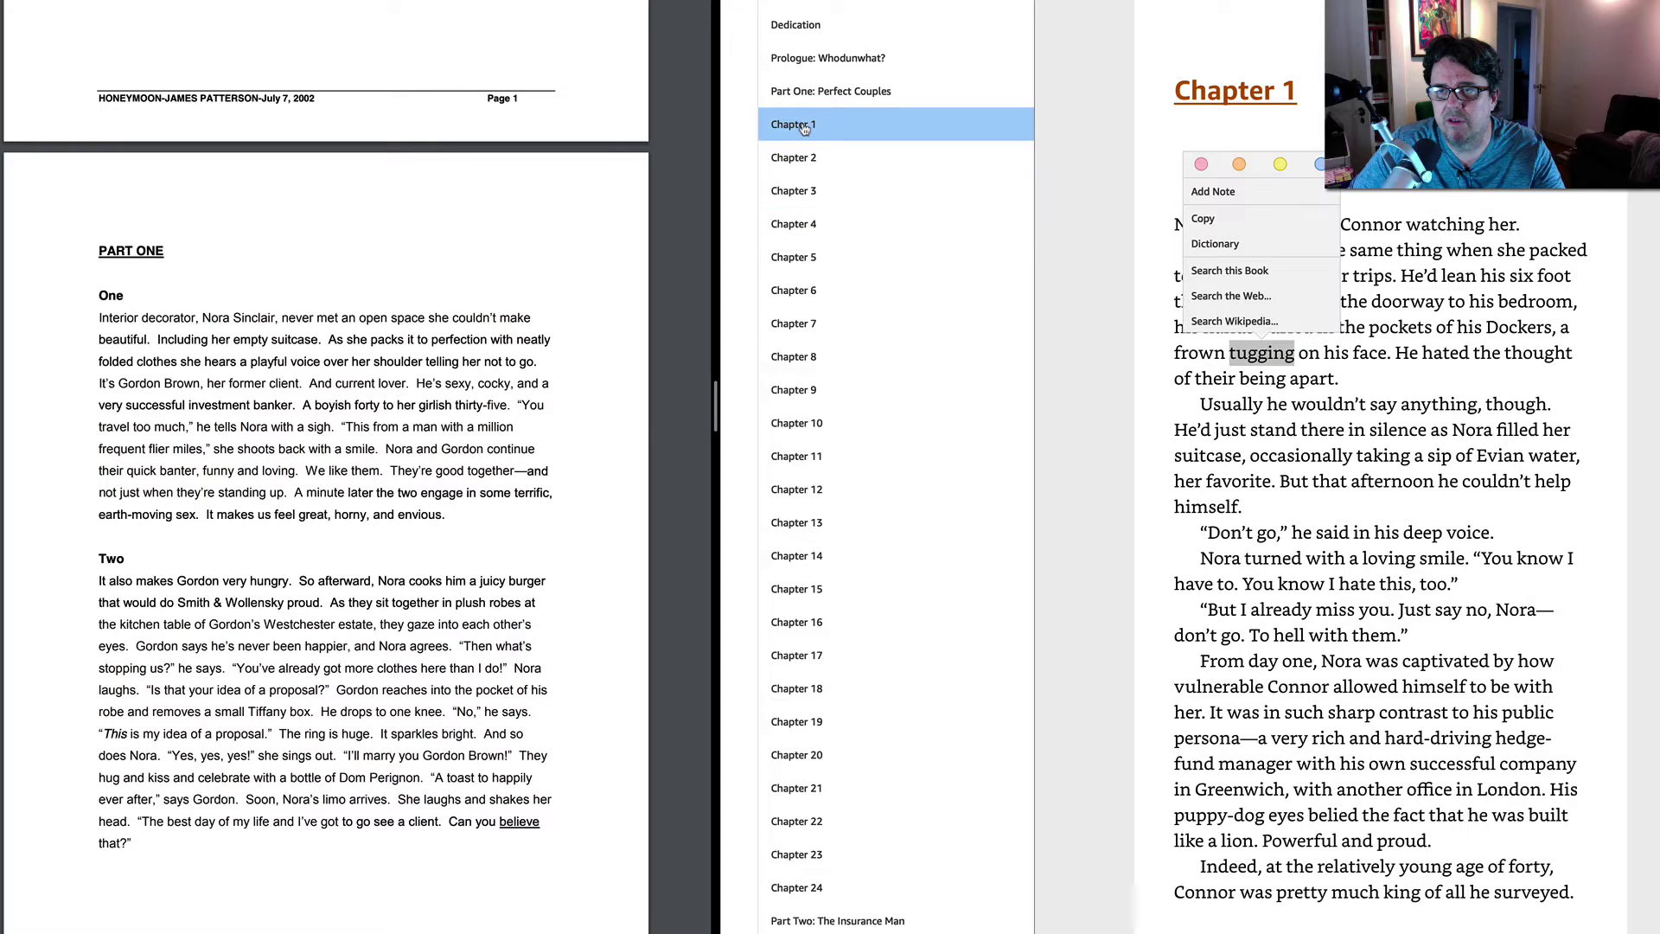
left_click(1307, 351)
scroll(1310, 273, "down", 10)
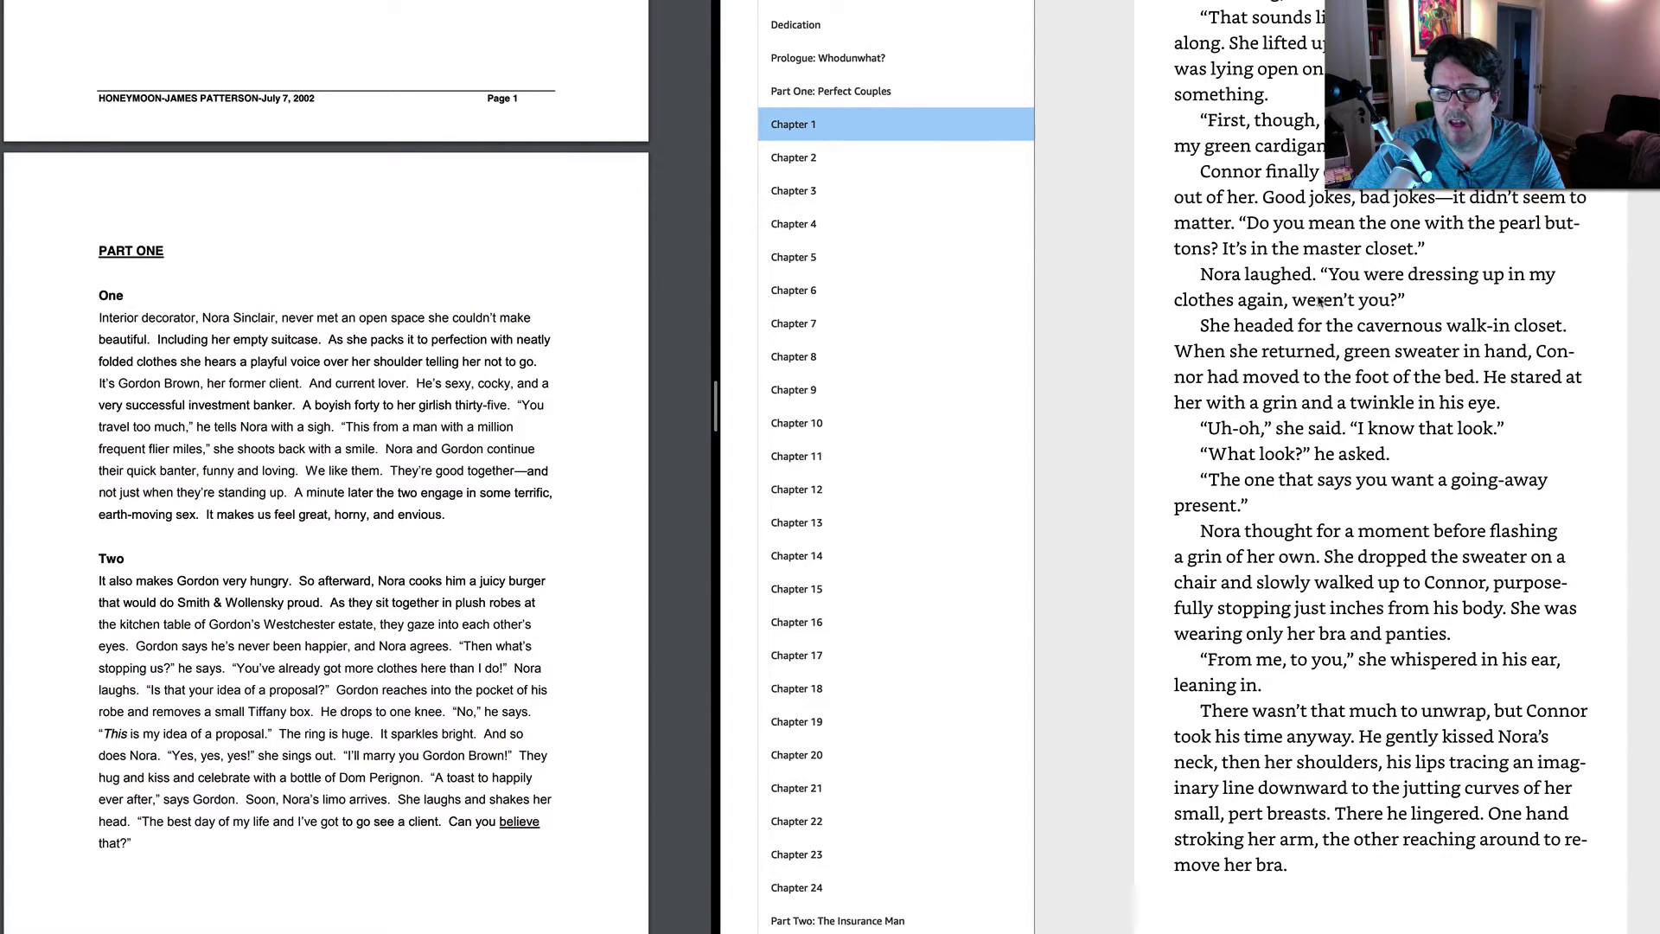
scroll(1322, 299, "down", 5)
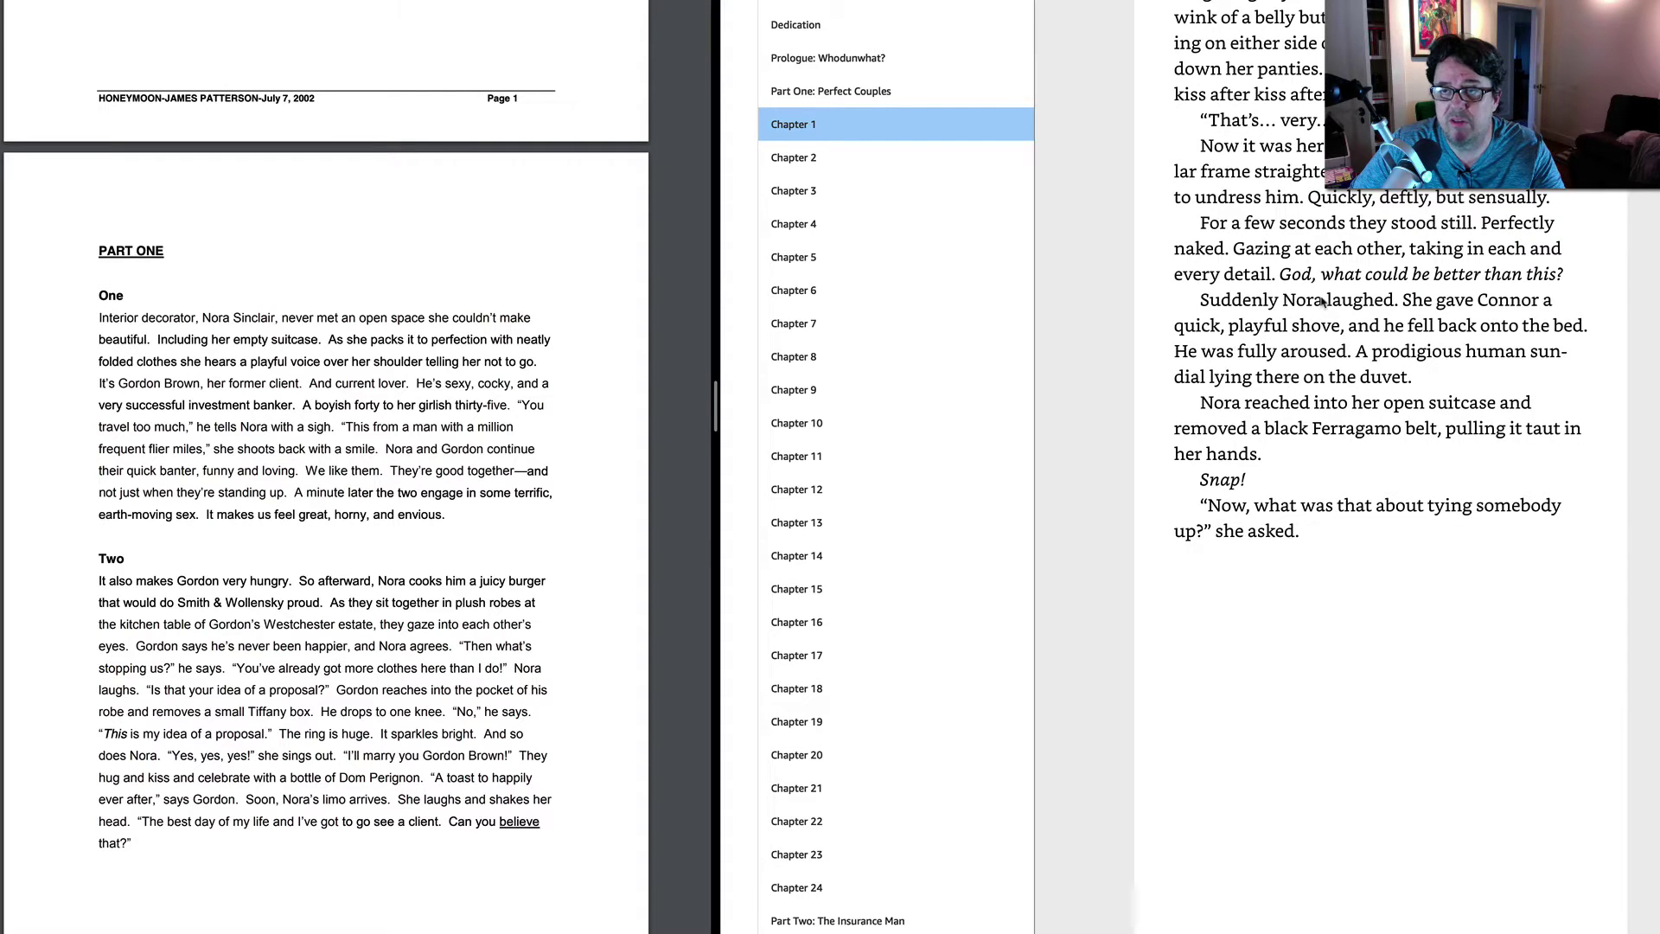
scroll(1322, 298, "up", 5)
scroll(1322, 299, "down", 5)
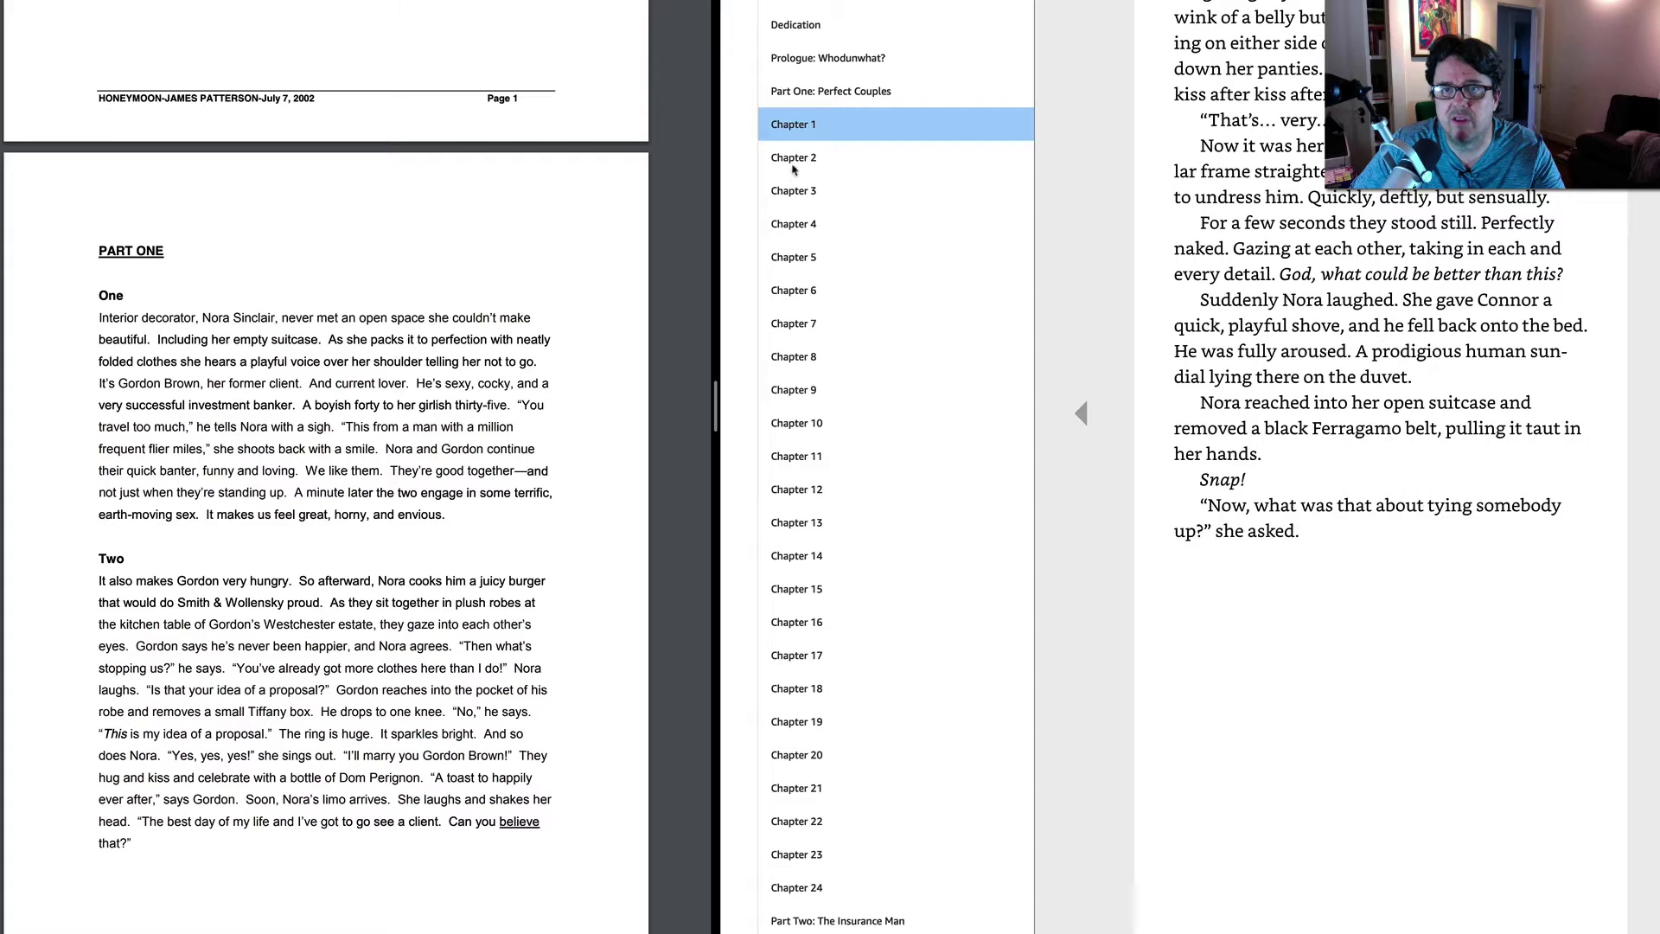
Return to Chapter 1's opening and bring the MasterClass course page up on the left.
left_click(787, 124)
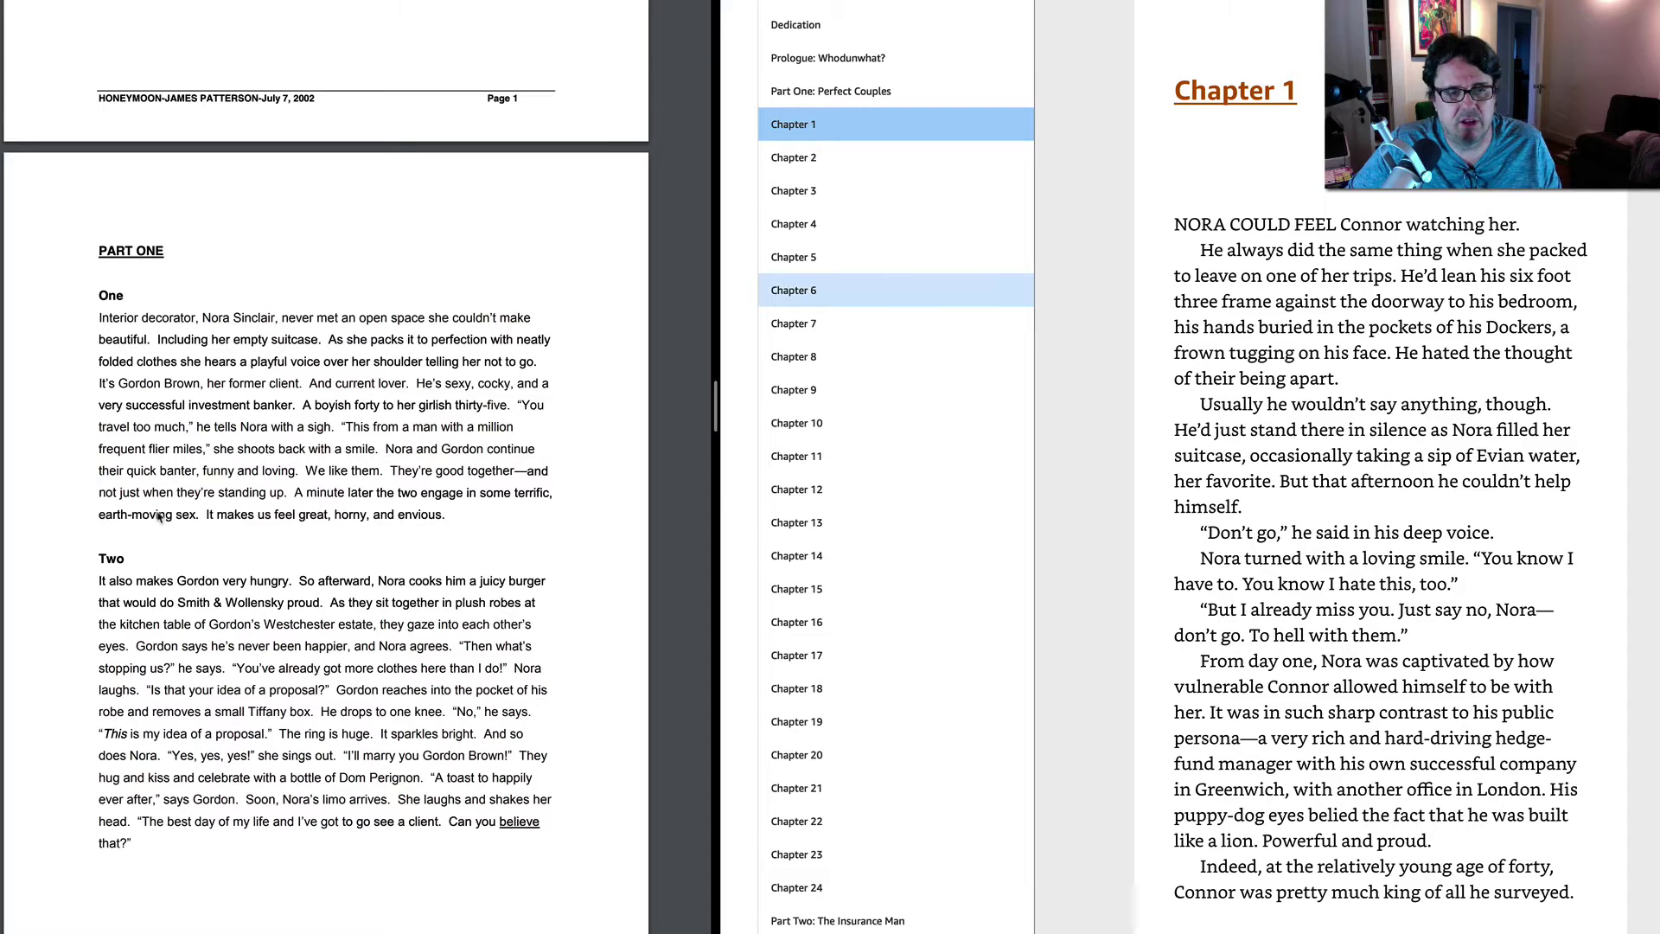
scroll(169, 523, "down", 1)
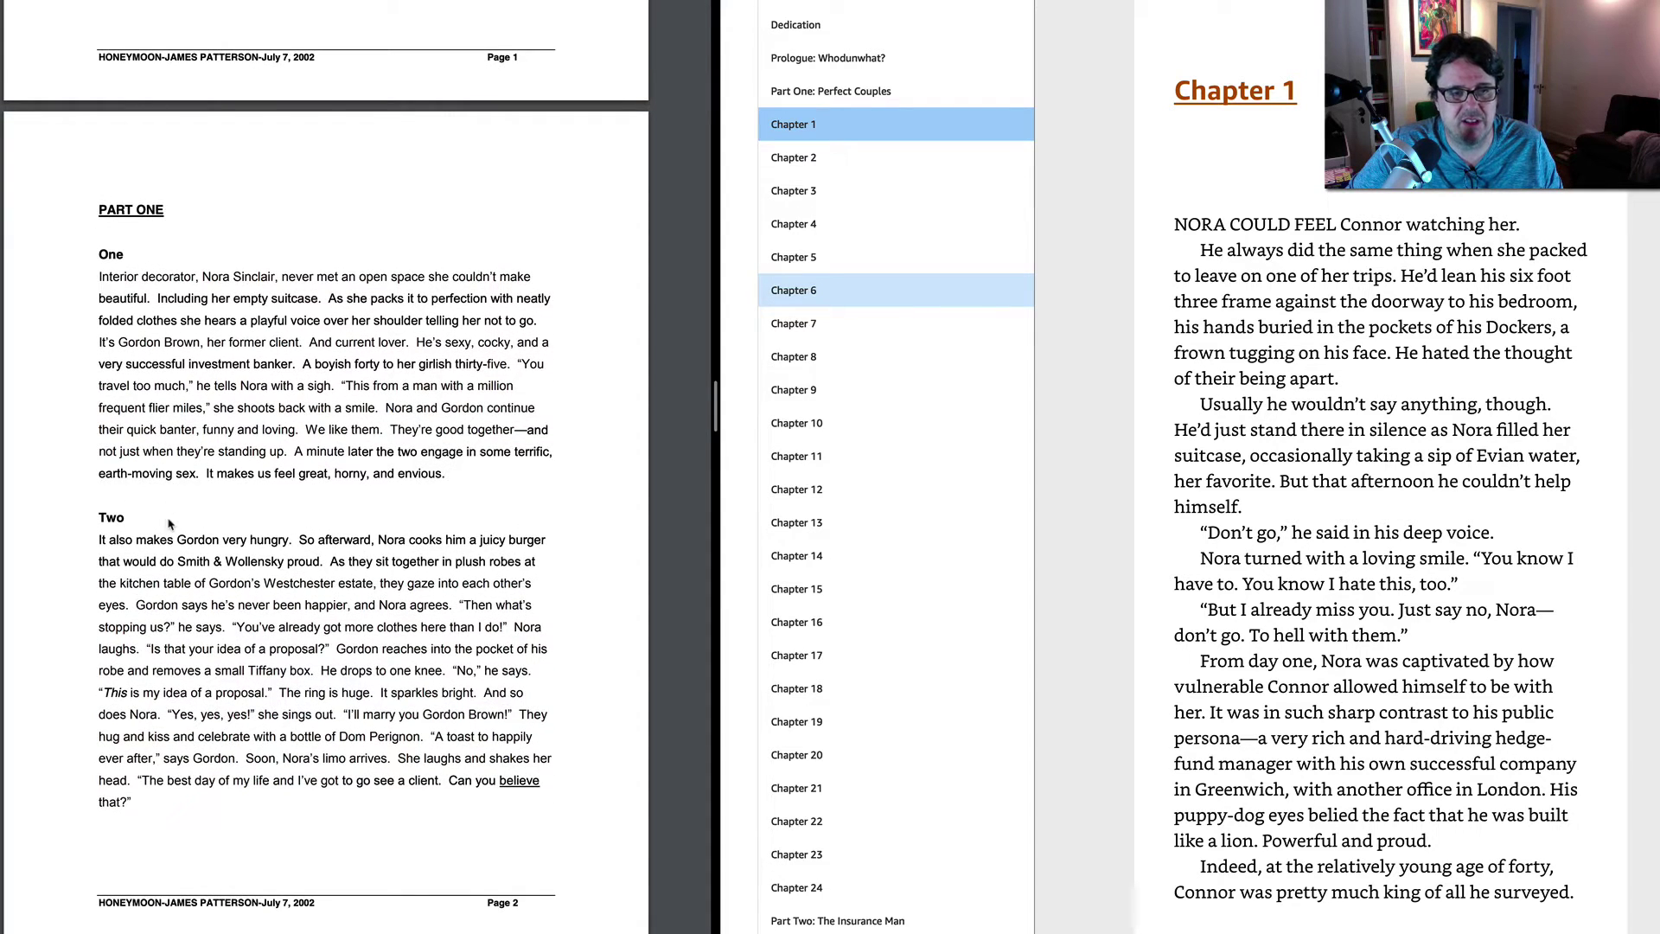
scroll(237, 466, "up", 2)
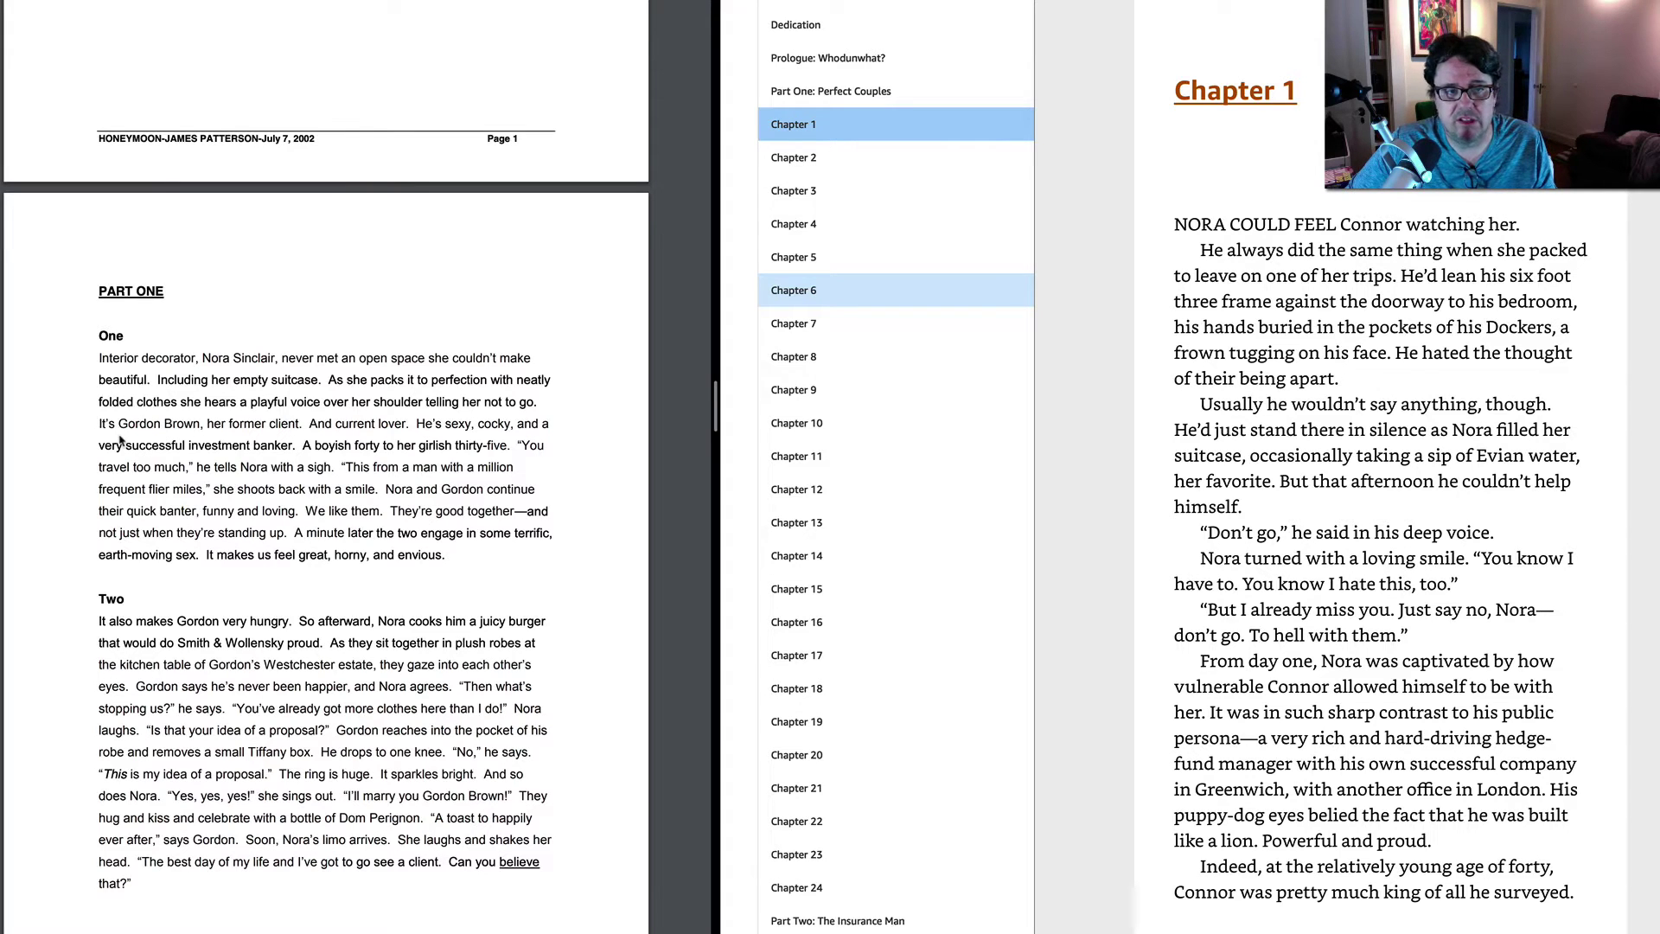
scroll(120, 442, "down", 1)
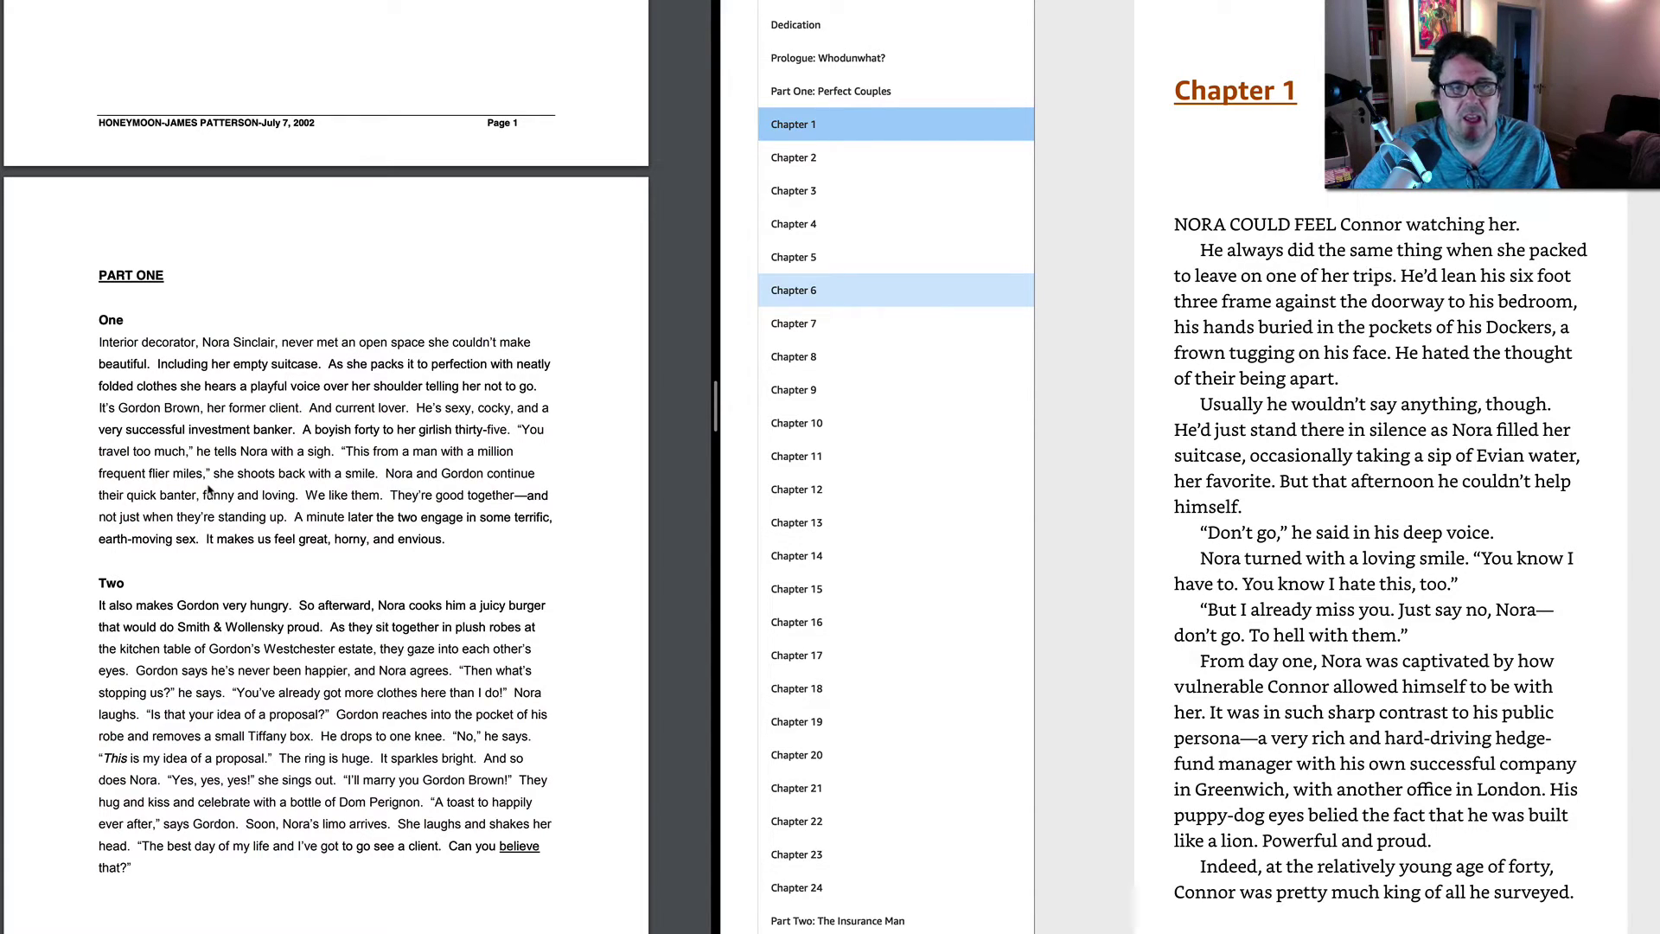
key("super+Tab")
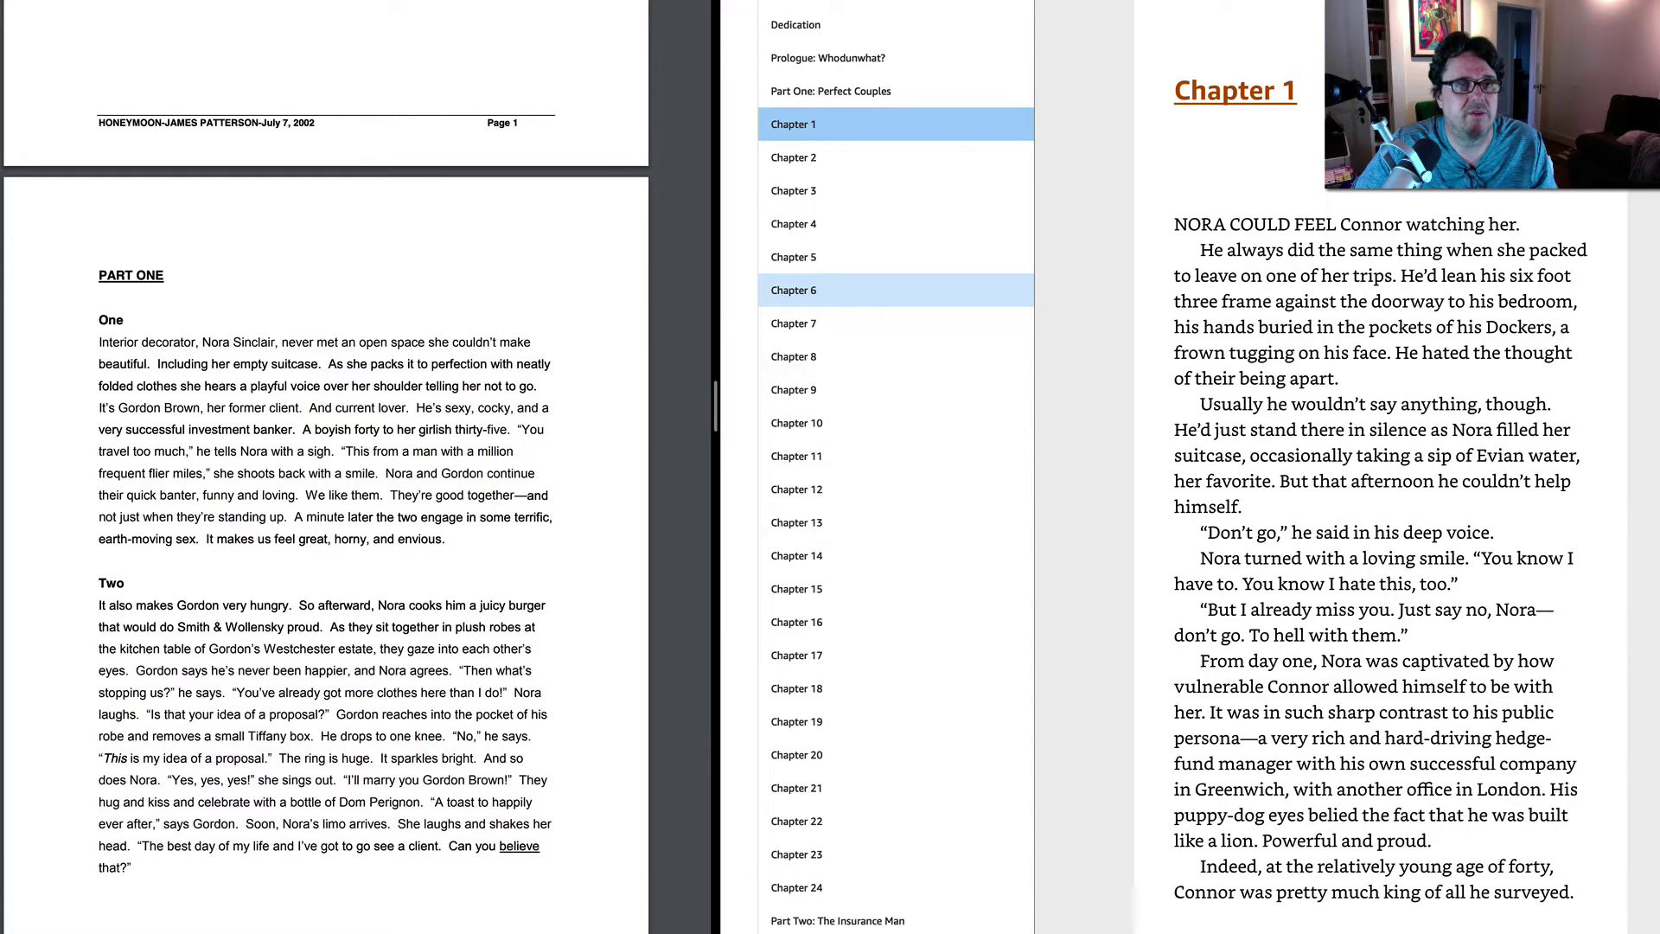
key("super+Tab")
scroll(268, 436, "up", 5)
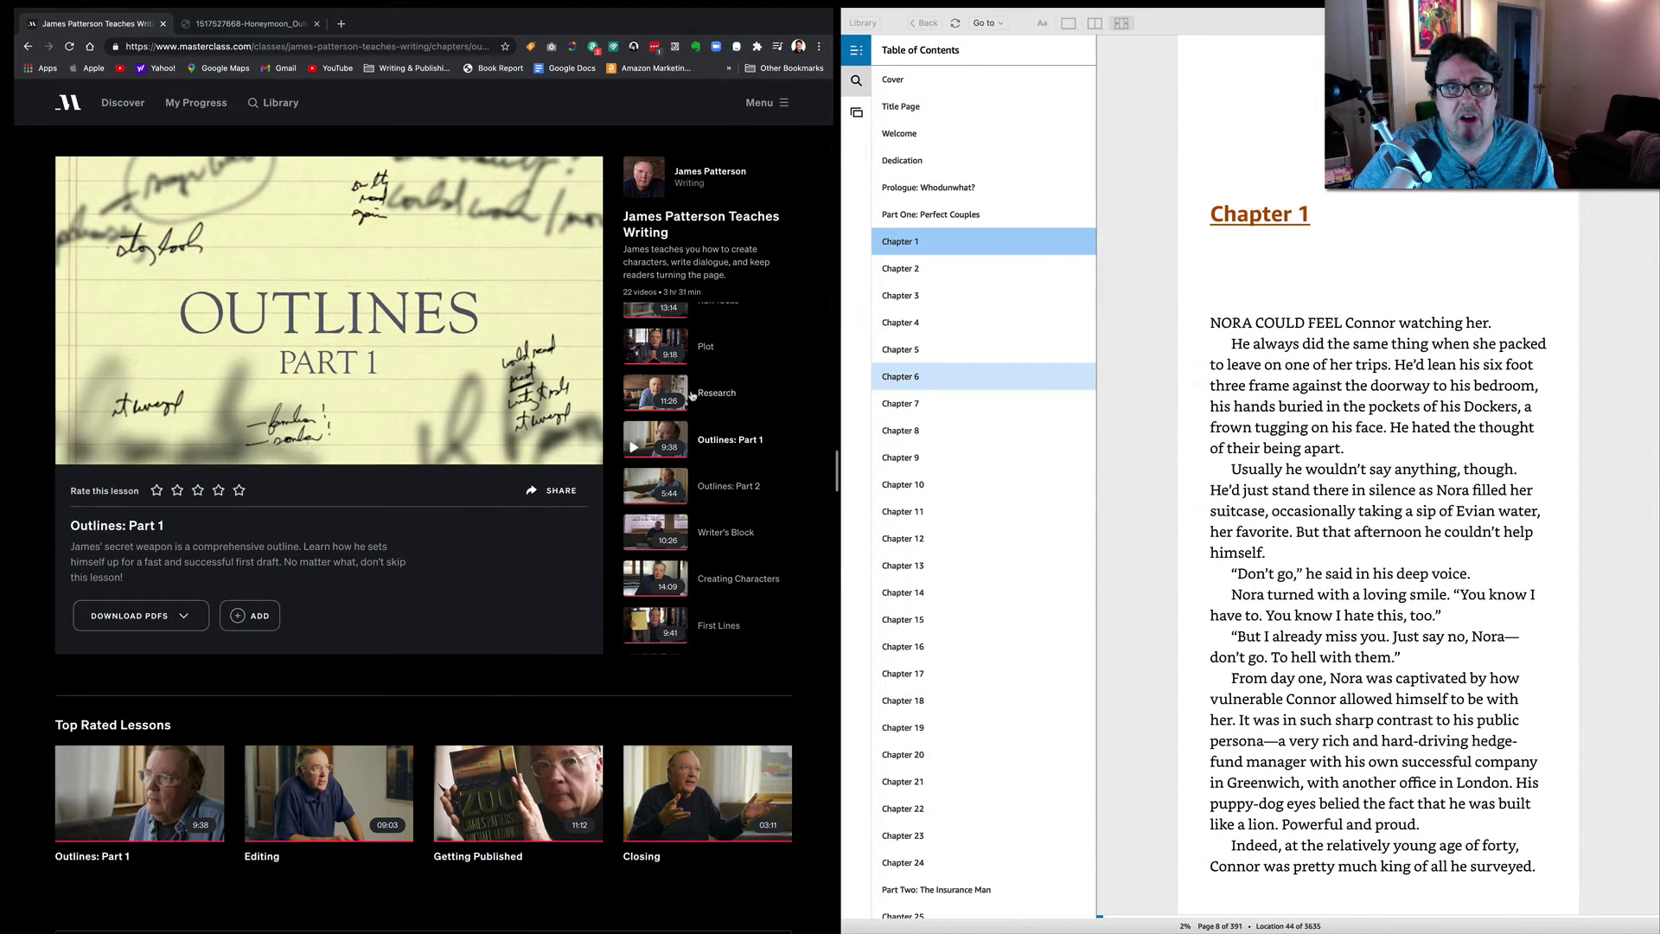
Switch back to the Honeymoon_Outline PDF tab in Chrome.
left_click(259, 24)
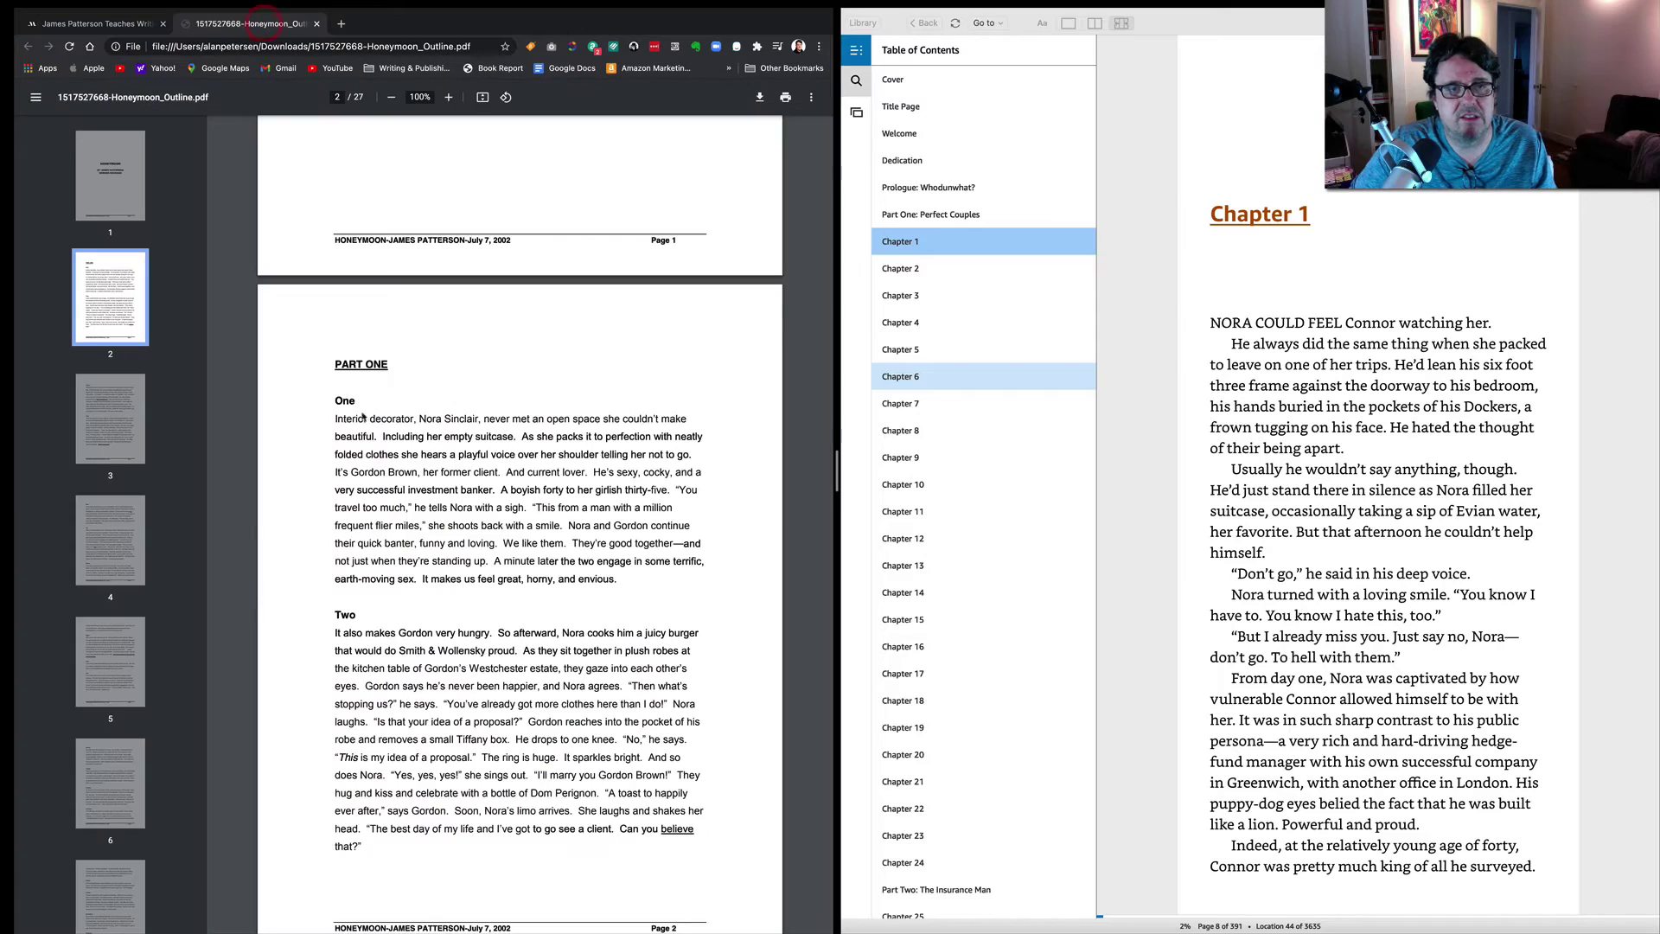
scroll(361, 436, "up", 5)
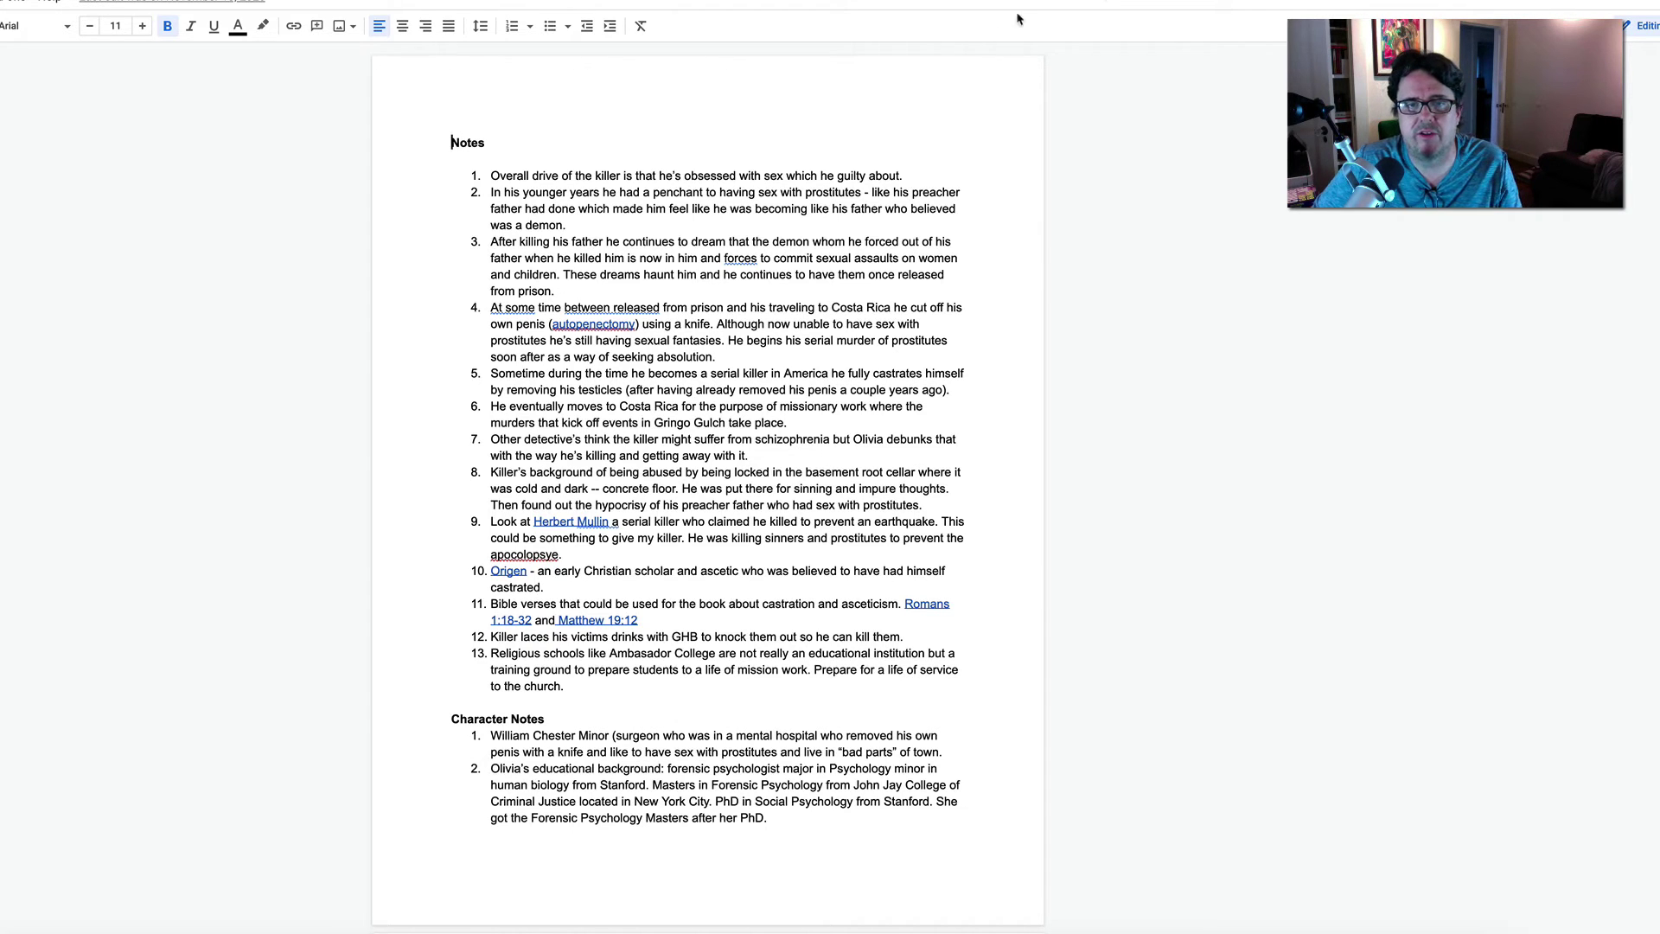
scroll(825, 174, "down", 2)
scroll(825, 174, "up", 1)
scroll(826, 172, "up", 1)
scroll(825, 173, "down", 1)
scroll(818, 175, "down", 3)
scroll(807, 177, "down", 2)
scroll(807, 177, "down", 1)
scroll(807, 177, "down", 3)
scroll(805, 178, "down", 4)
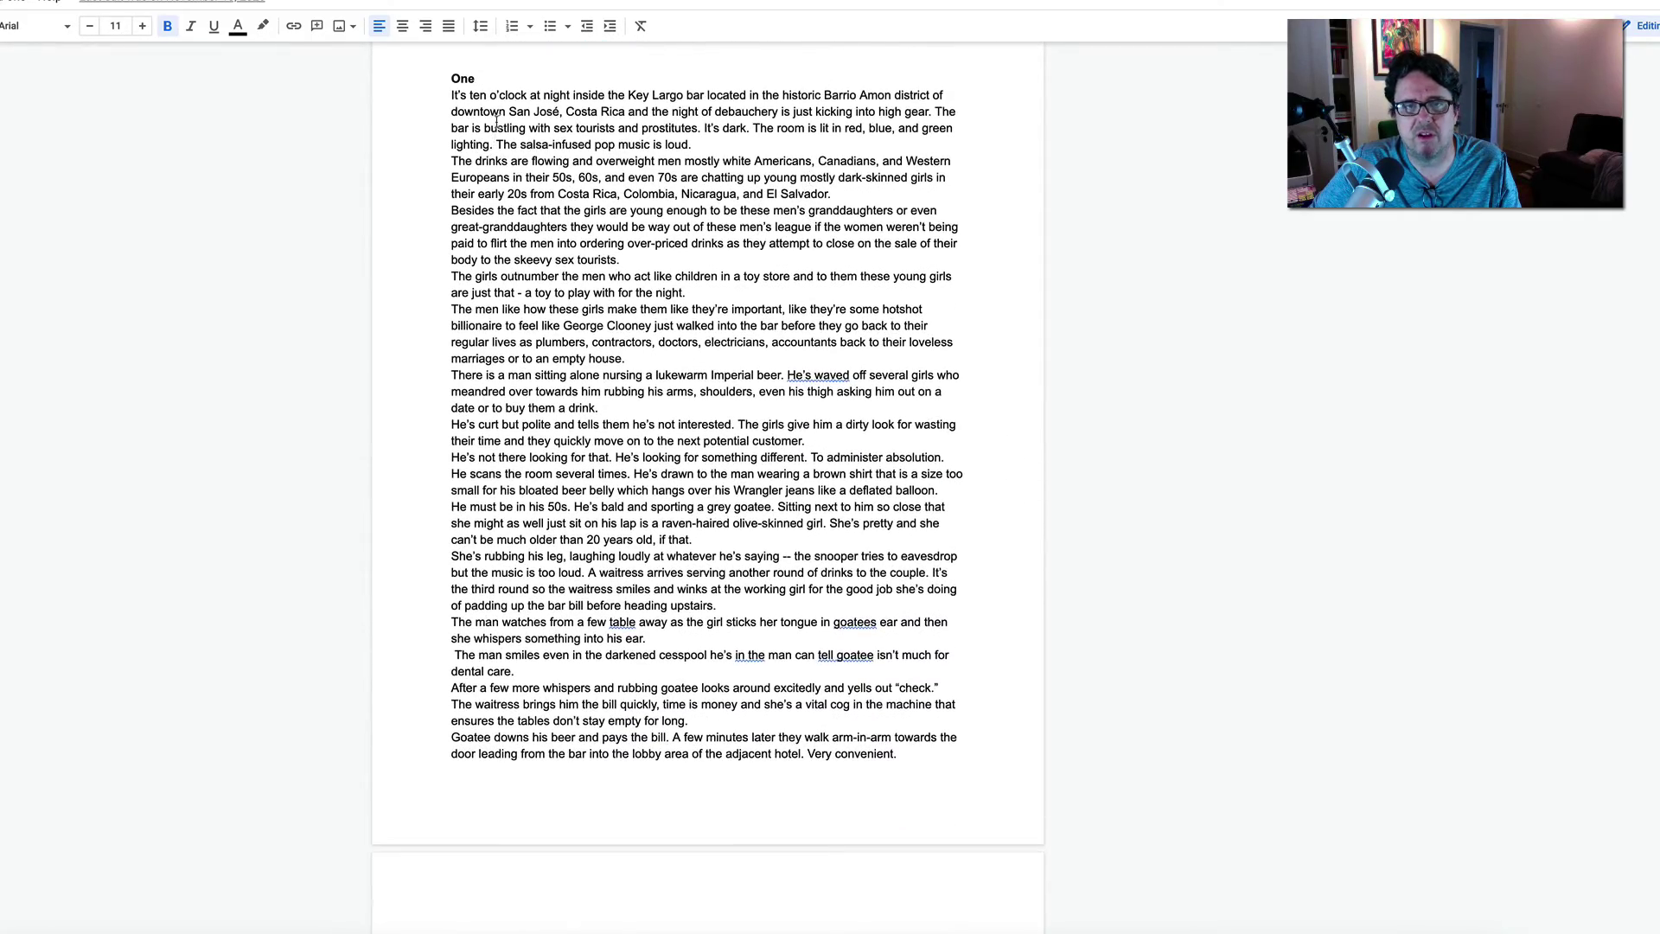
Select and deselect chapter One's outline text, leaving the cursor after the second killer note.
left_click_drag(441, 78, 524, 640)
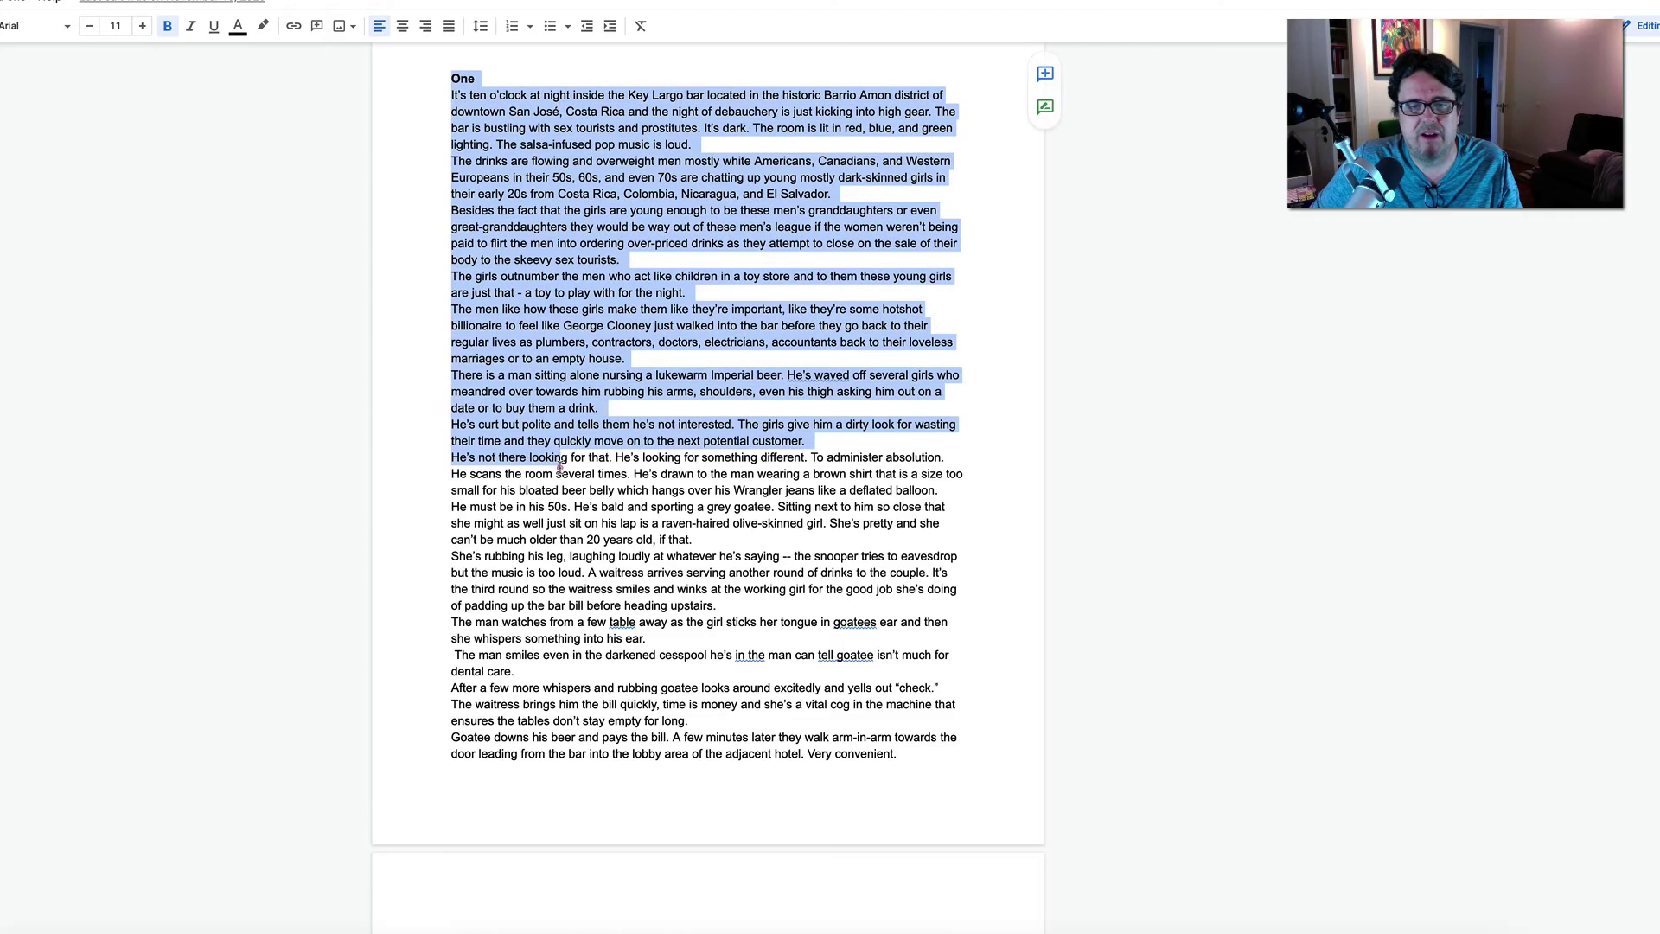
scroll(525, 640, "down", 1)
scroll(527, 642, "down", 1)
scroll(527, 641, "down", 3)
scroll(492, 636, "down", 1)
scroll(492, 638, "down", 2)
scroll(492, 638, "down", 2)
scroll(492, 637, "down", 1)
scroll(494, 639, "down", 3)
scroll(494, 638, "down", 1)
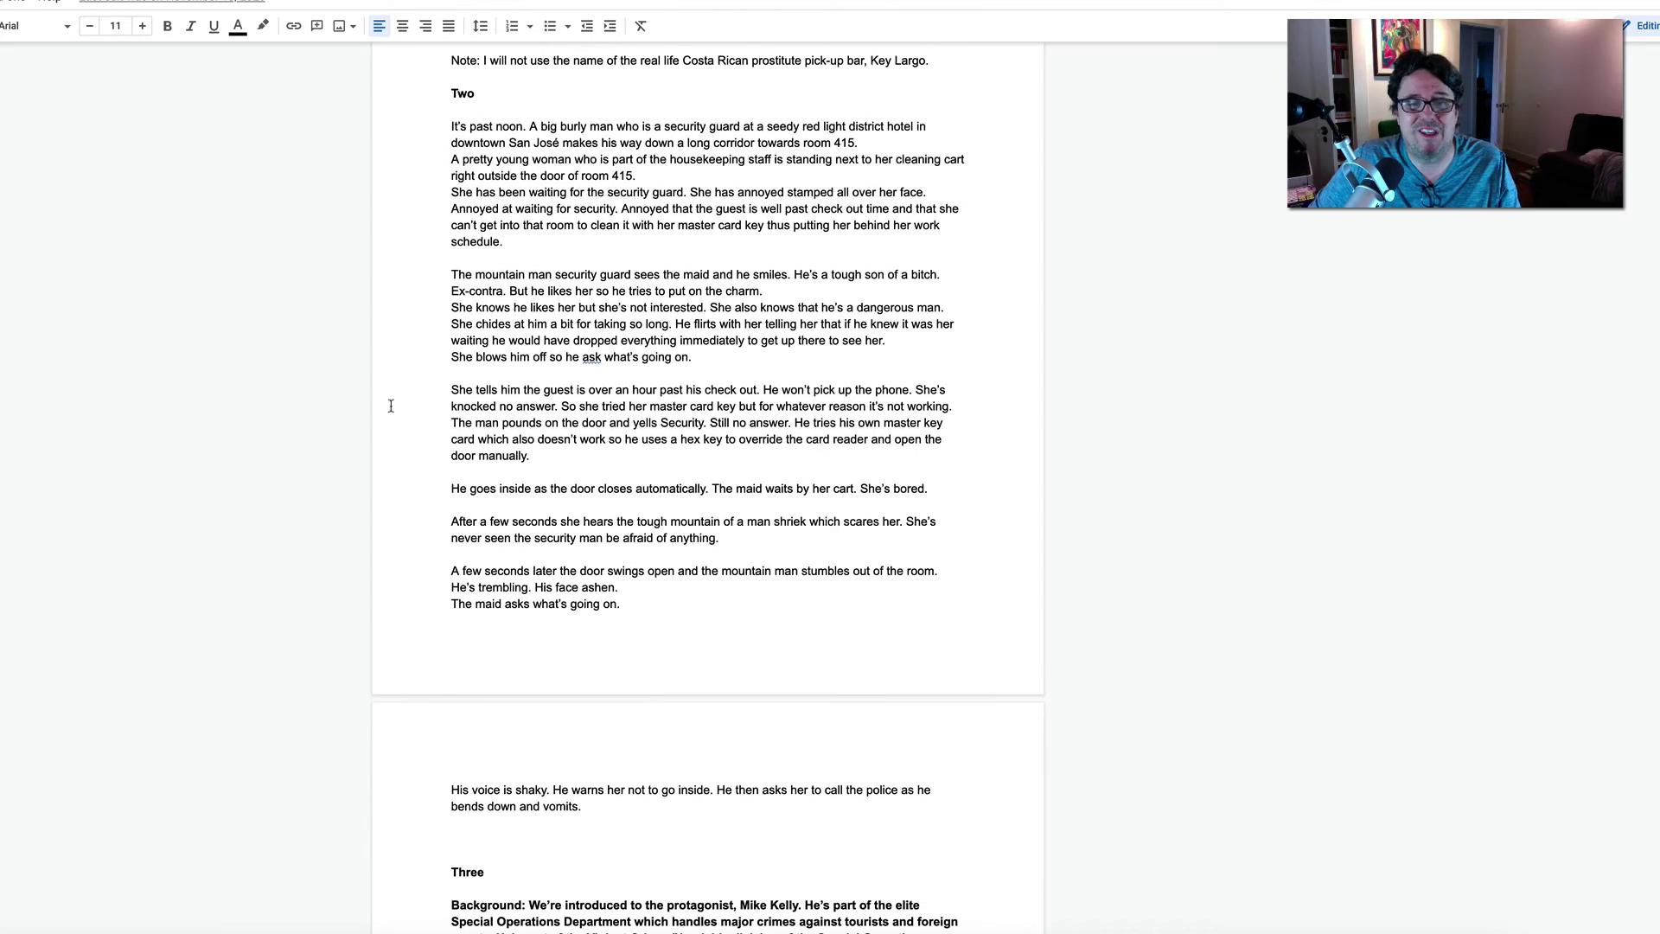
scroll(420, 415, "down", 2)
scroll(420, 407, "down", 3)
scroll(419, 407, "down", 2)
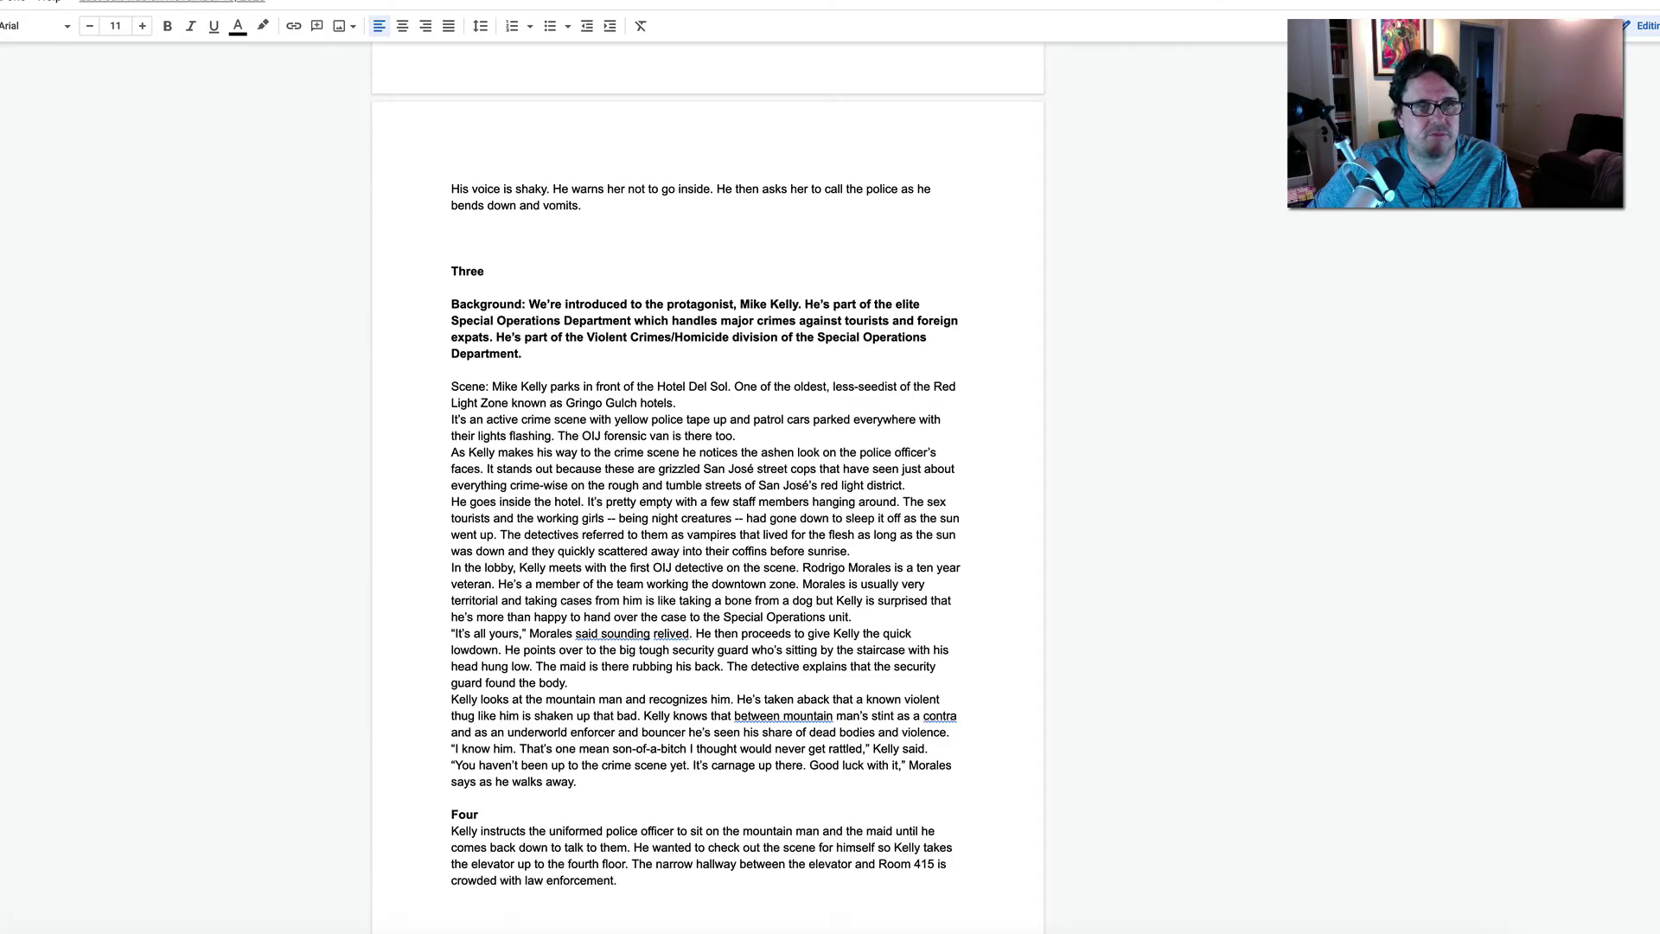
scroll(742, 329, "up", 1)
scroll(743, 328, "up", 3)
scroll(742, 329, "up", 8)
scroll(743, 329, "up", 10)
scroll(744, 327, "up", 5)
scroll(725, 335, "up", 2)
left_click(697, 380)
scroll(700, 377, "up", 1)
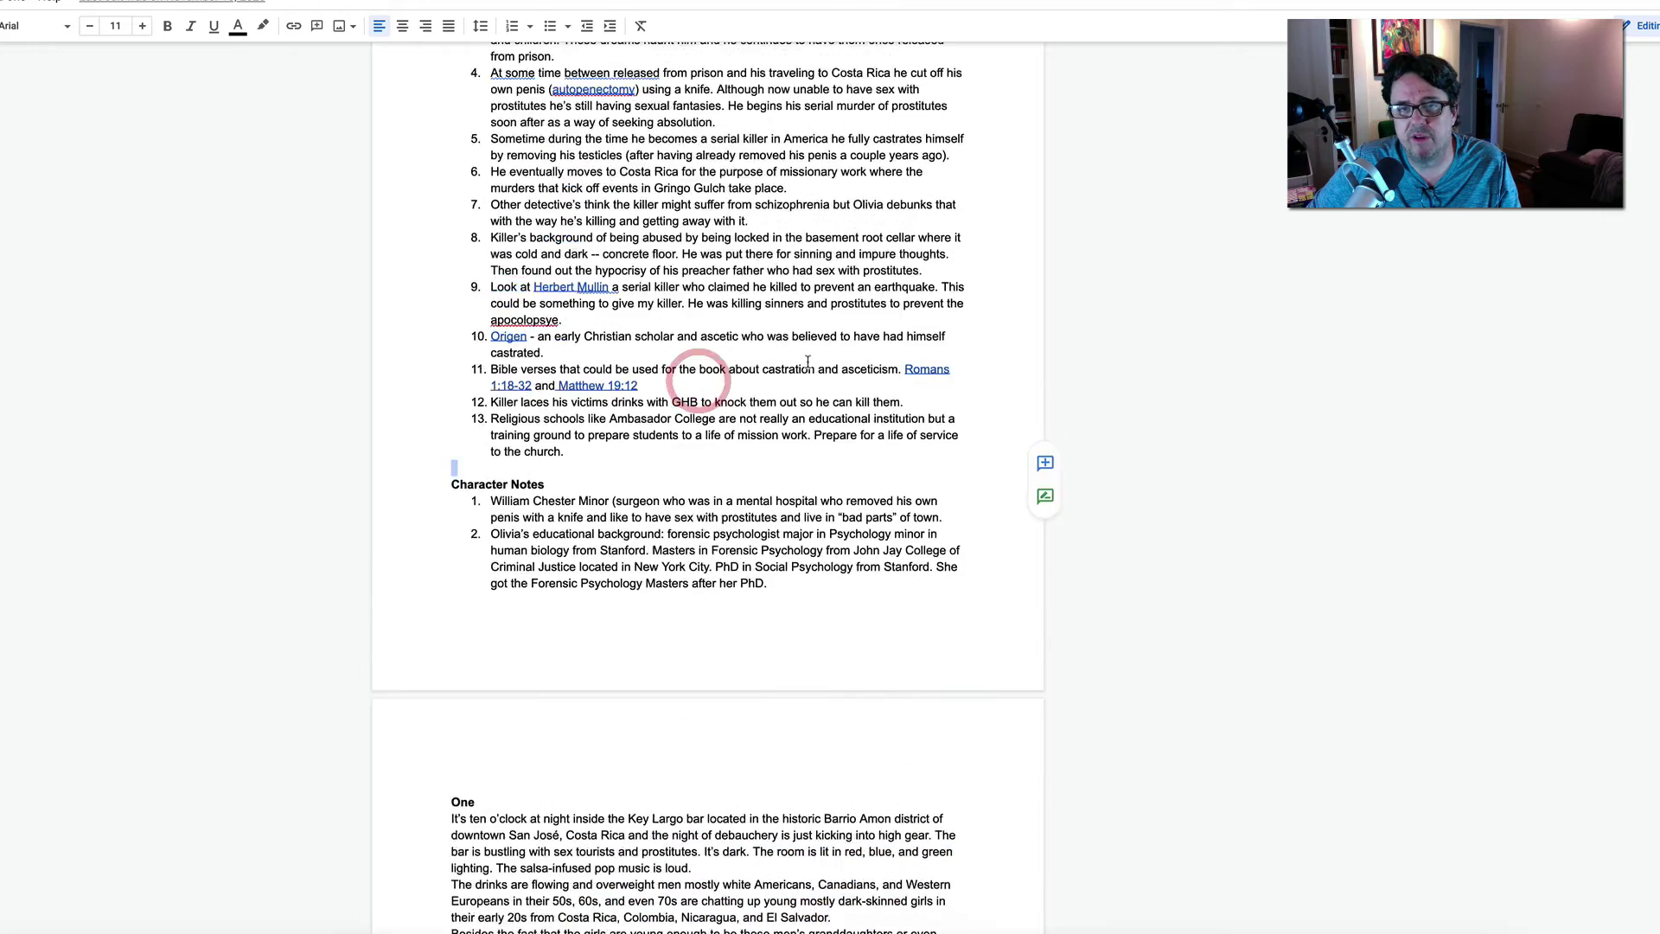
scroll(745, 355, "up", 2)
left_click(665, 228)
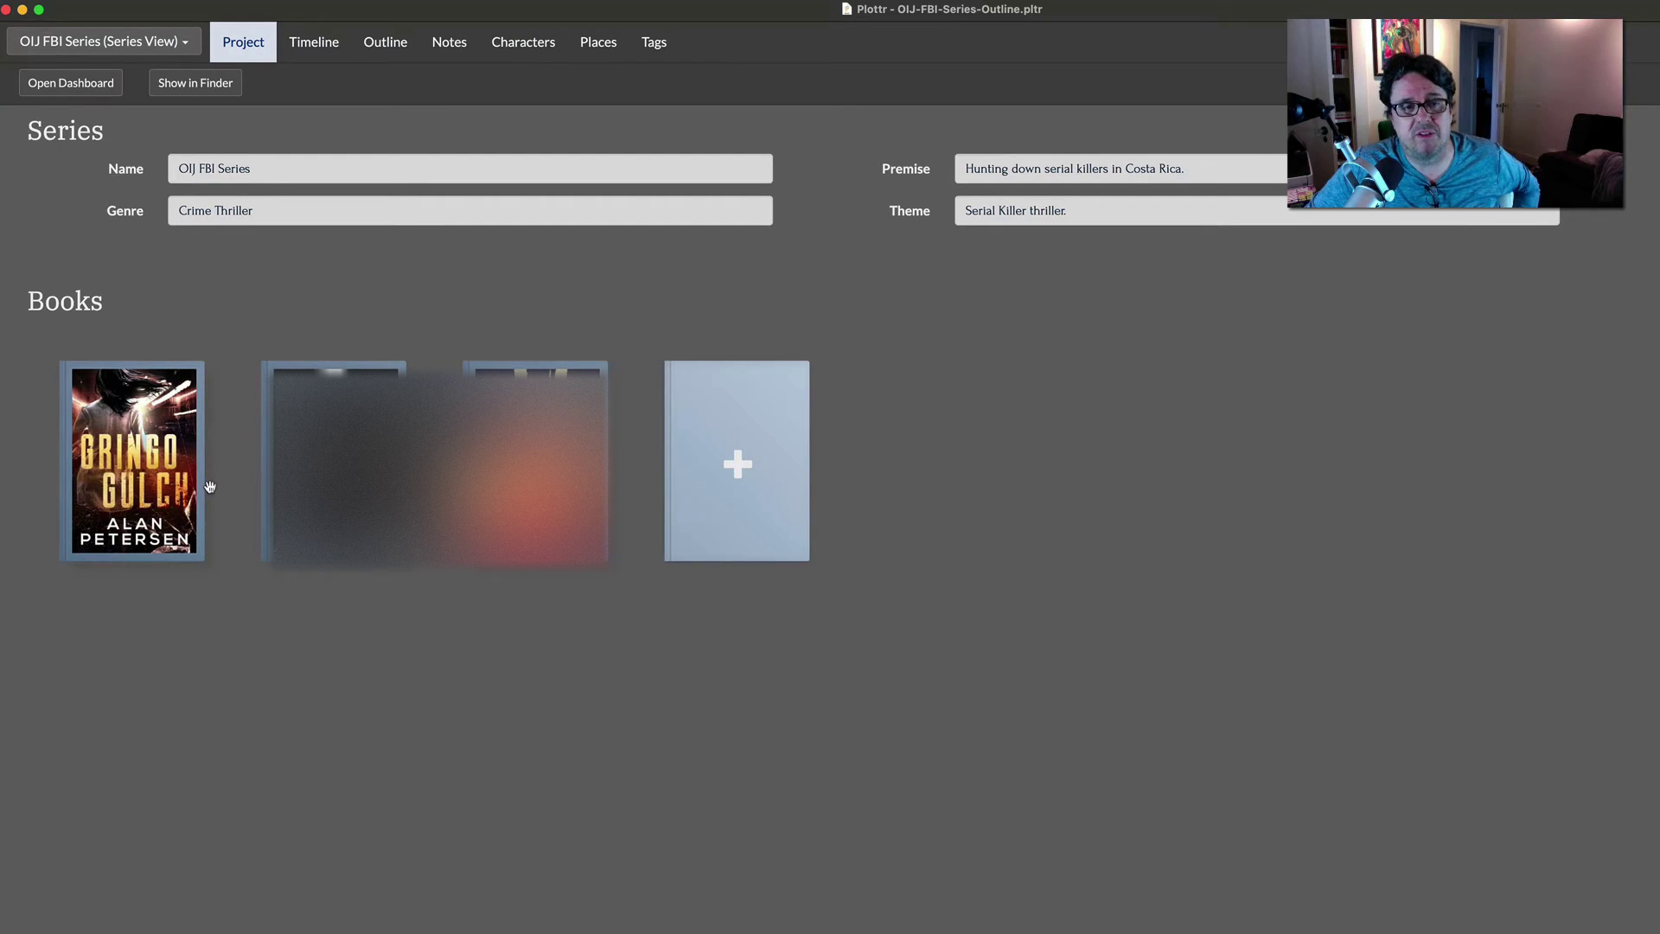
Select the Gringo Gulch book and open its Chapter 1 scene card in the outline.
left_click(182, 53)
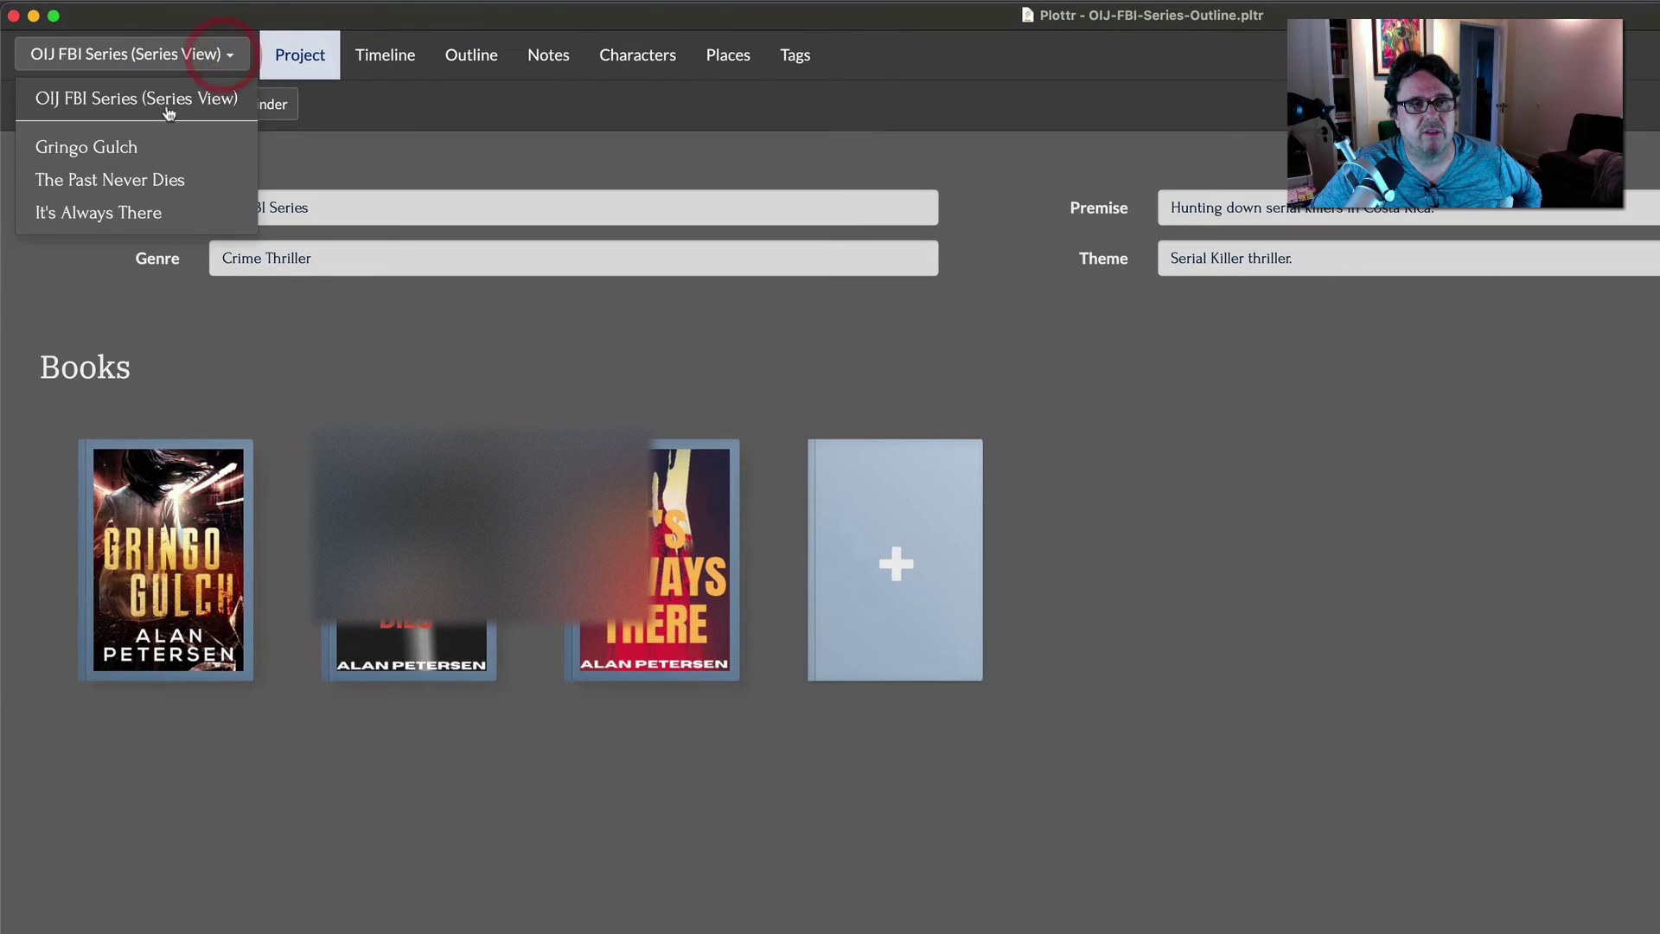
left_click(124, 148)
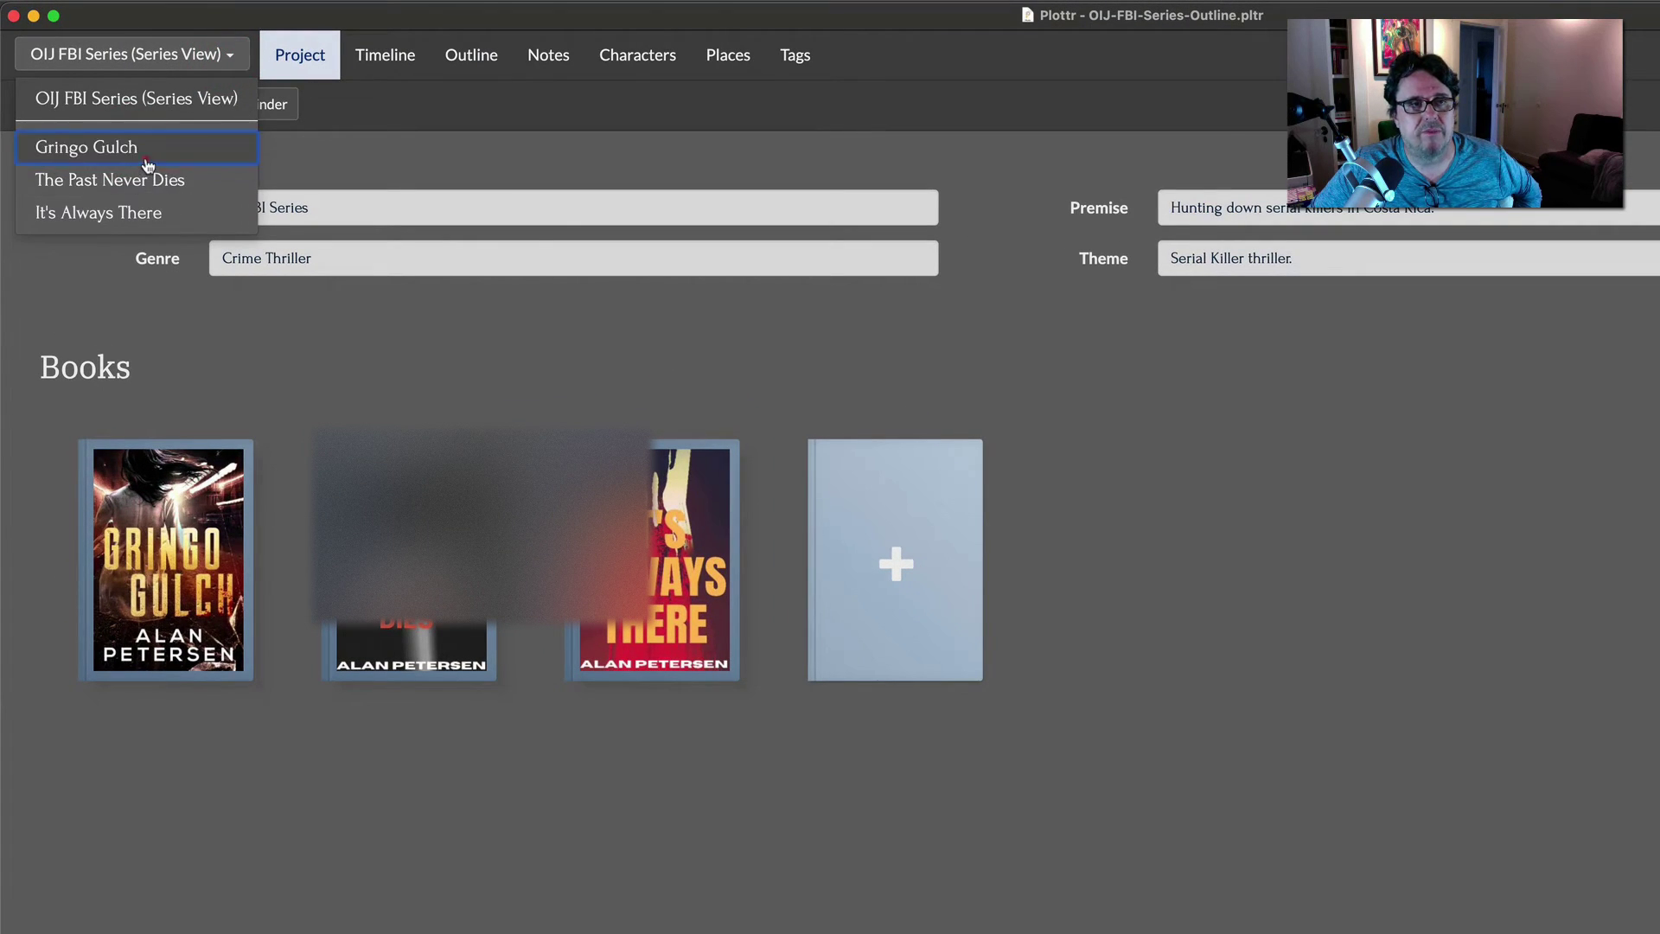
left_click(139, 160)
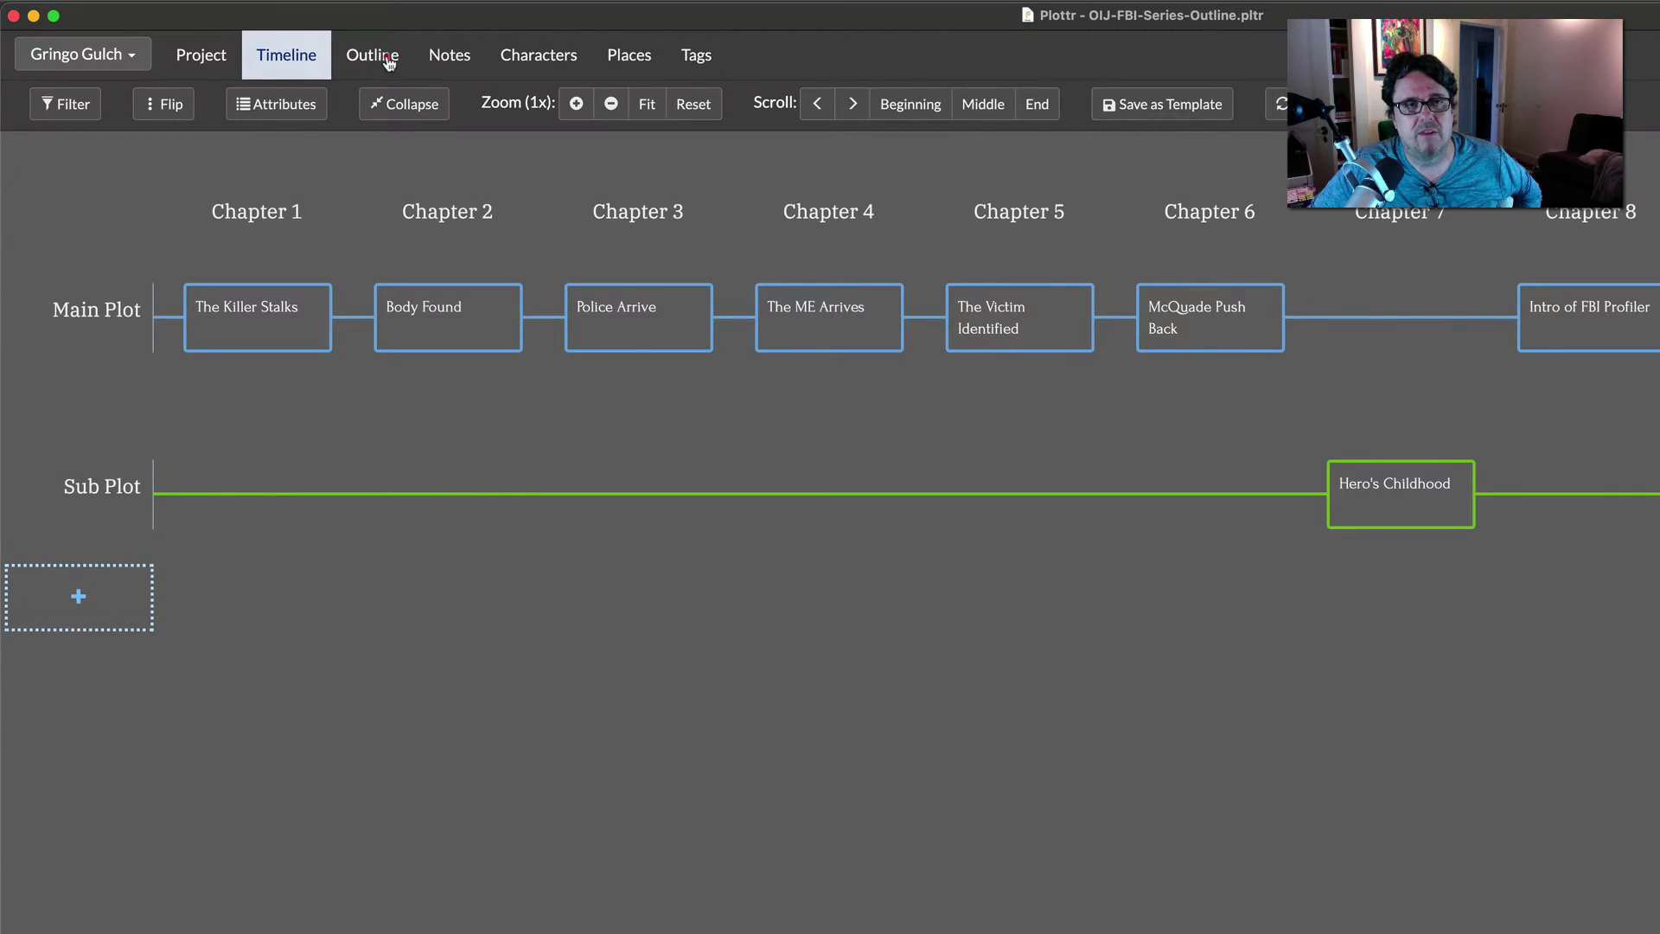
left_click(390, 64)
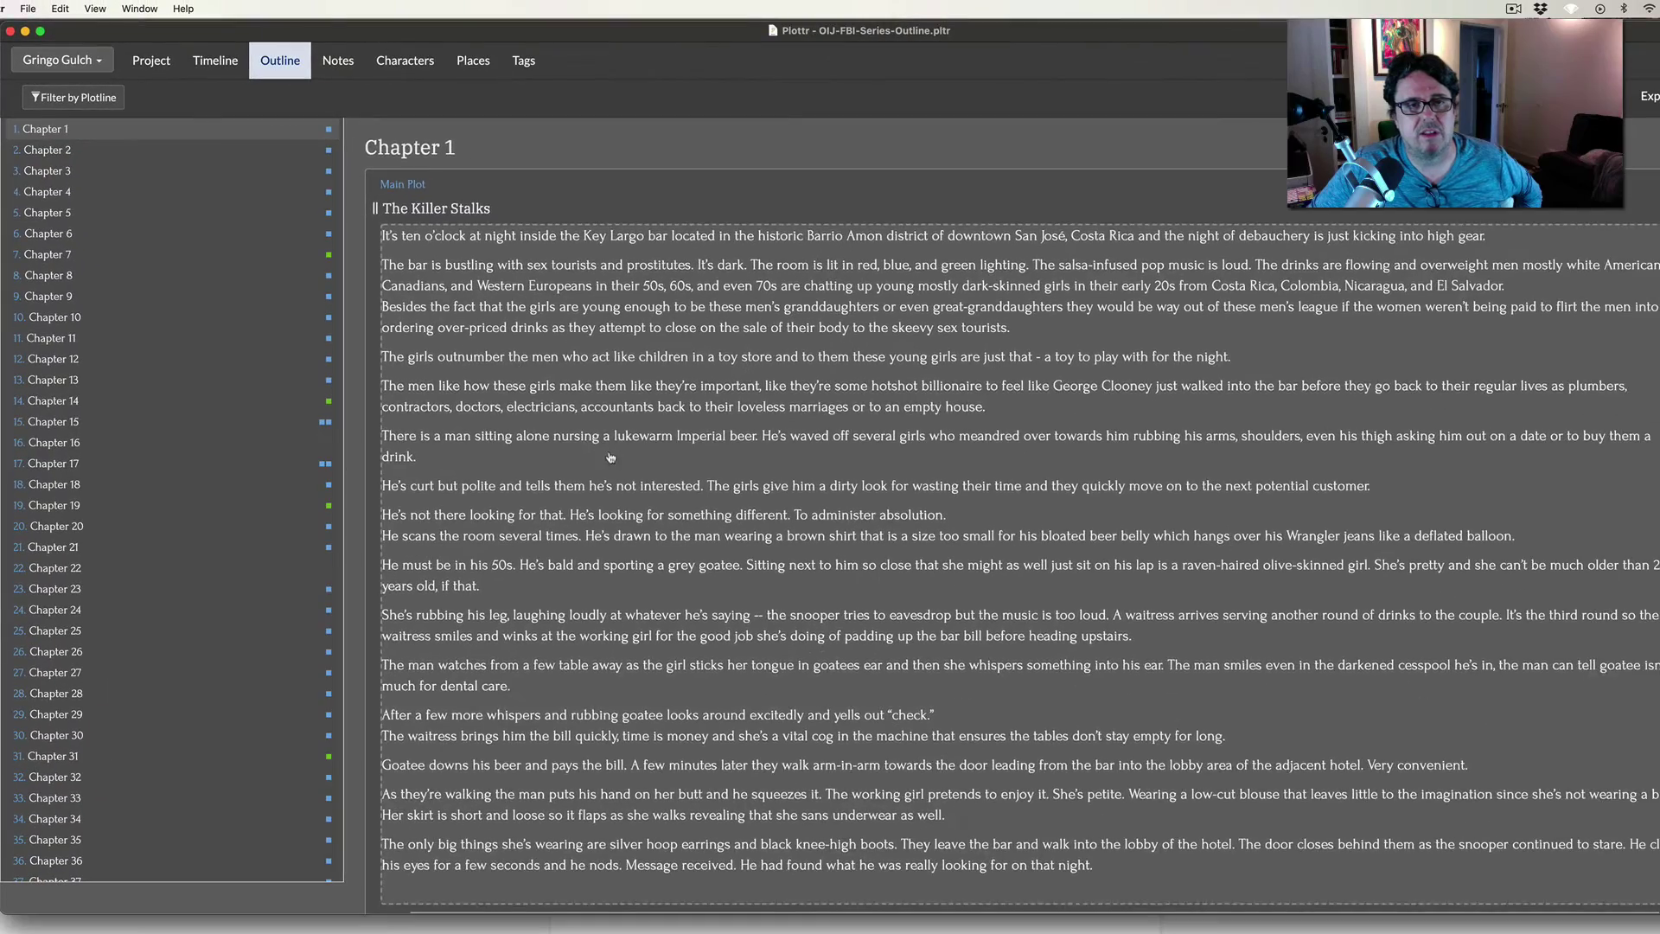
scroll(610, 457, "down", 2)
scroll(584, 461, "down", 2)
scroll(545, 467, "down", 2)
scroll(505, 474, "down", 2)
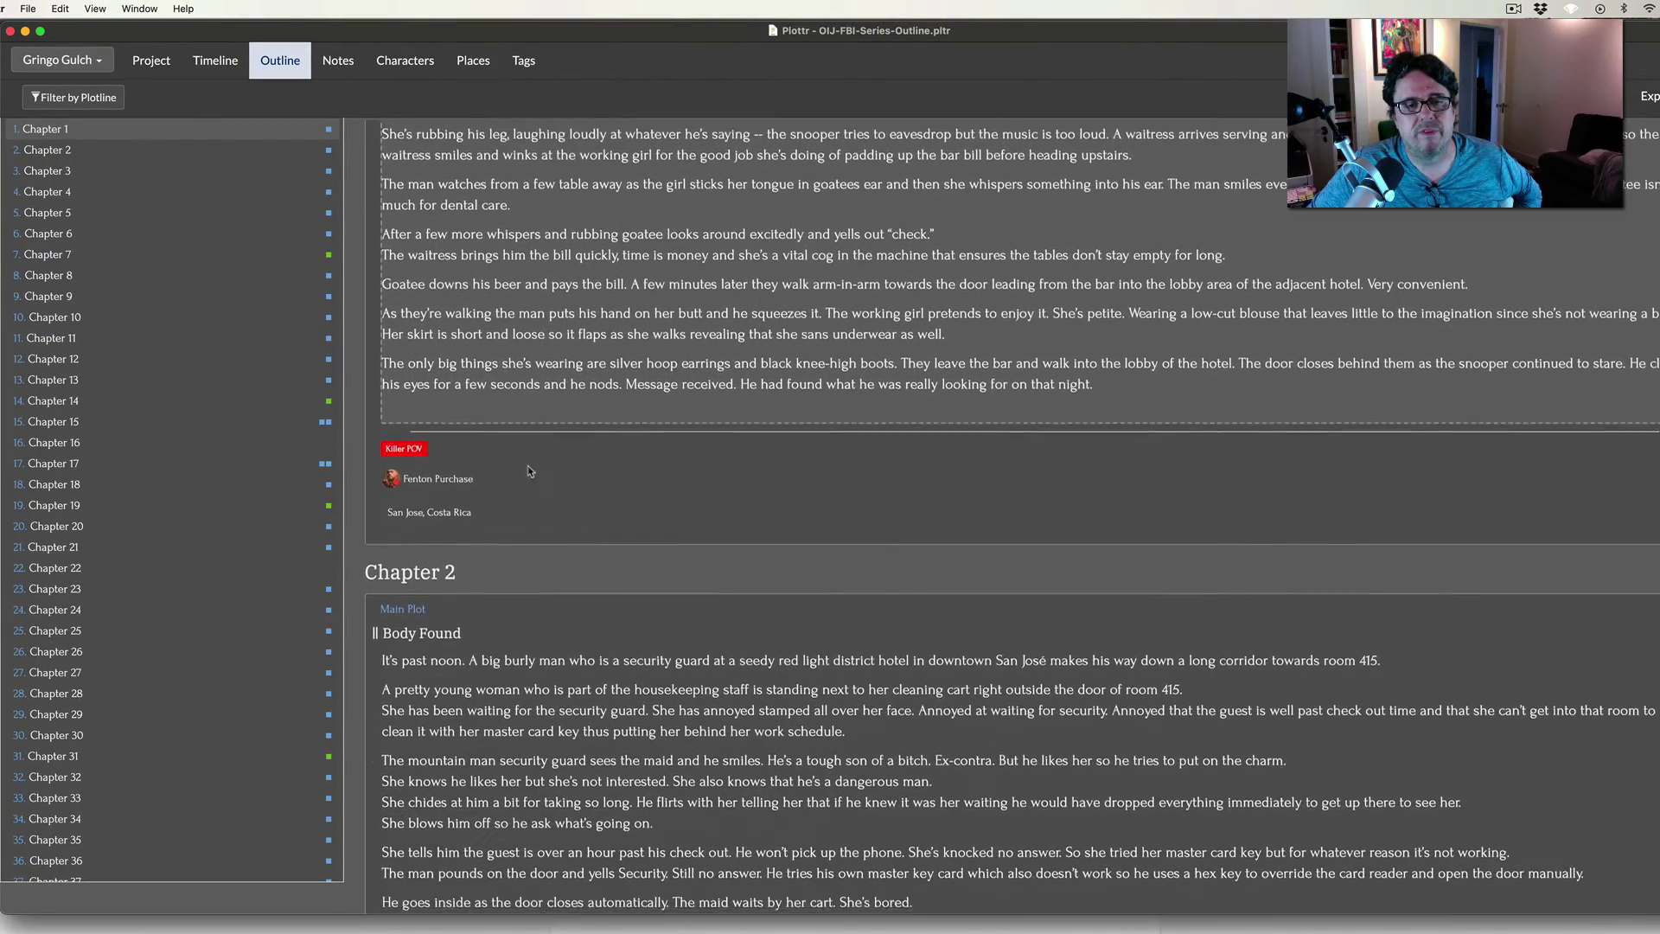
scroll(503, 474, "down", 1)
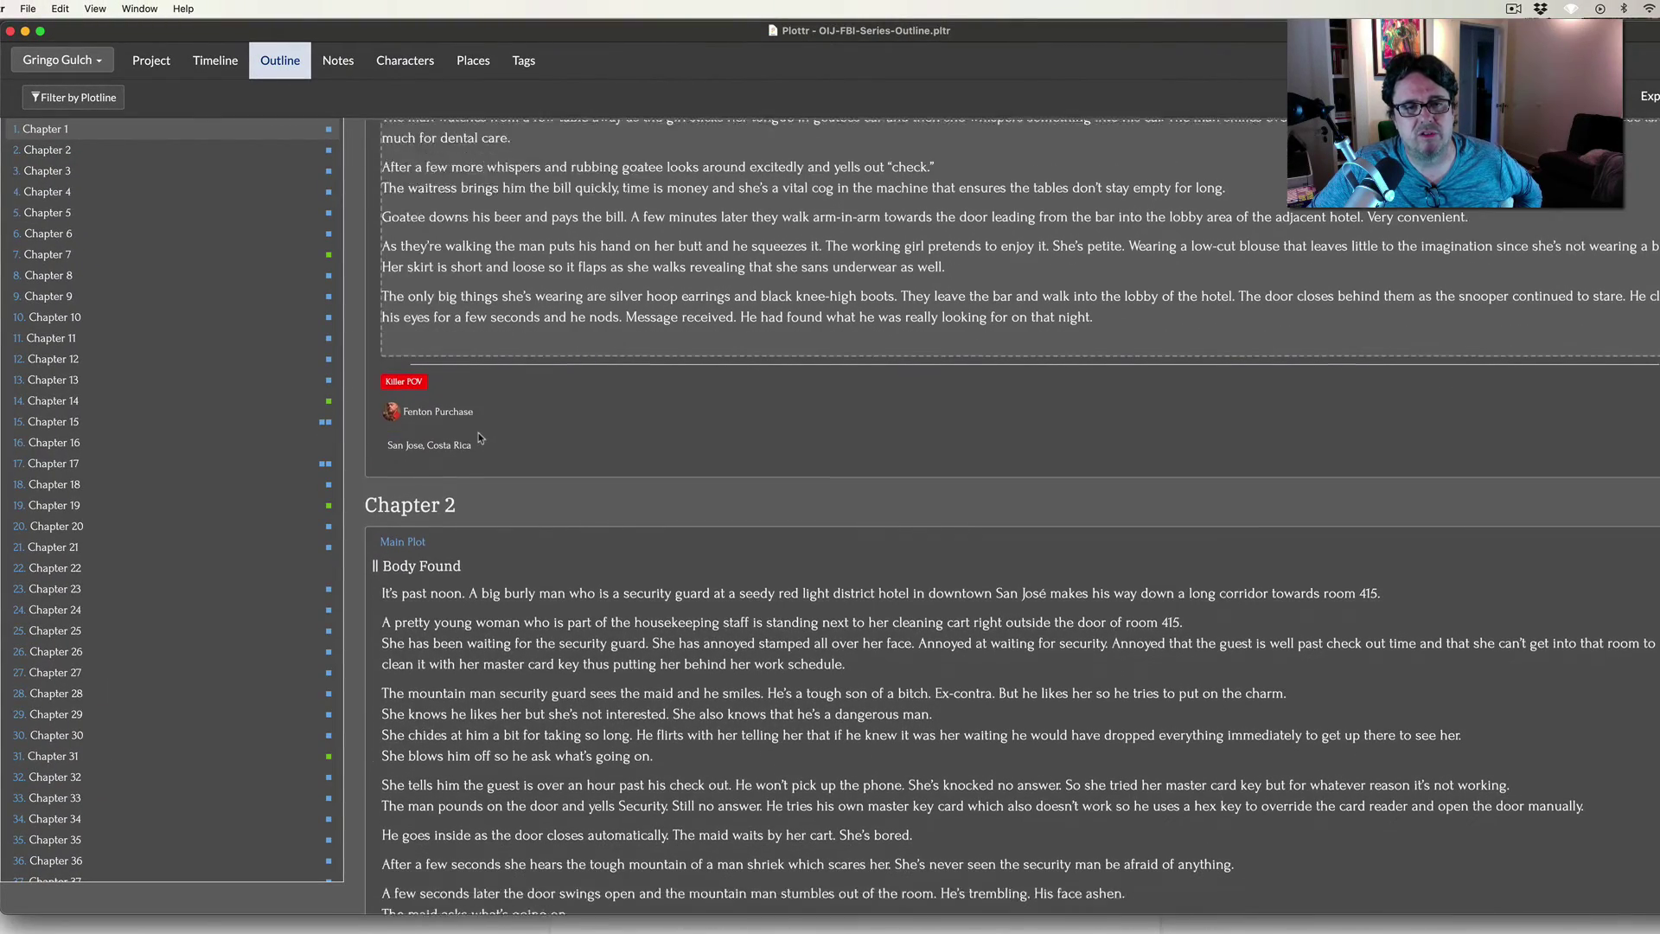
scroll(479, 433, "down", 4)
scroll(441, 324, "down", 2)
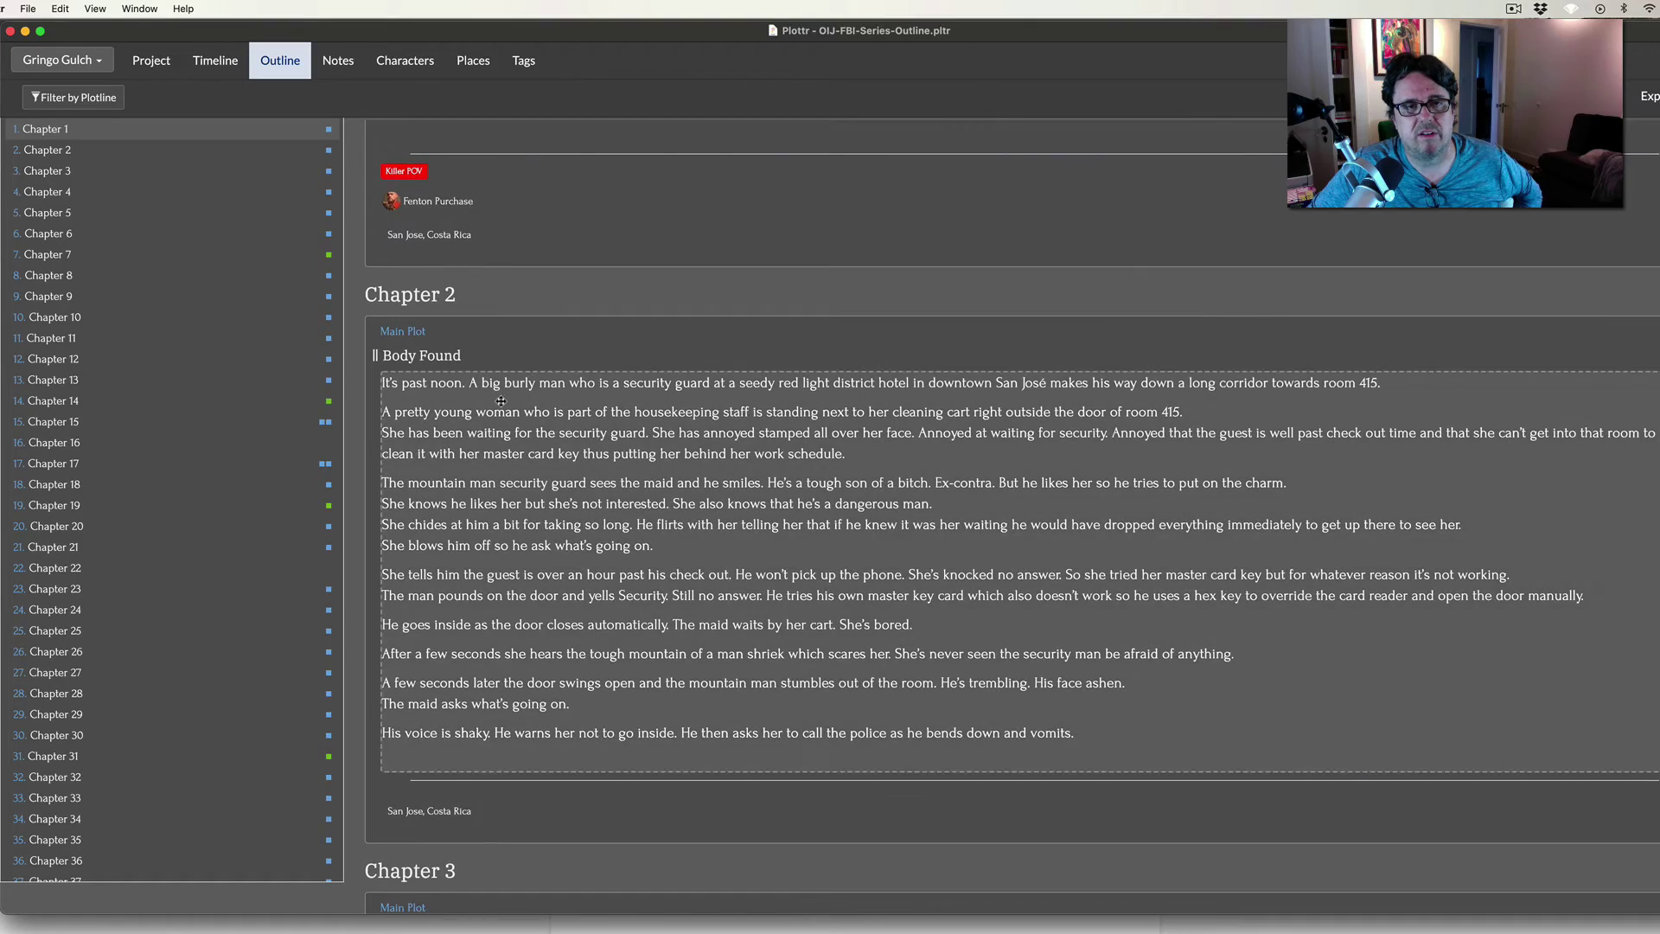
scroll(465, 430, "down", 1)
scroll(464, 430, "up", 6)
scroll(464, 429, "up", 6)
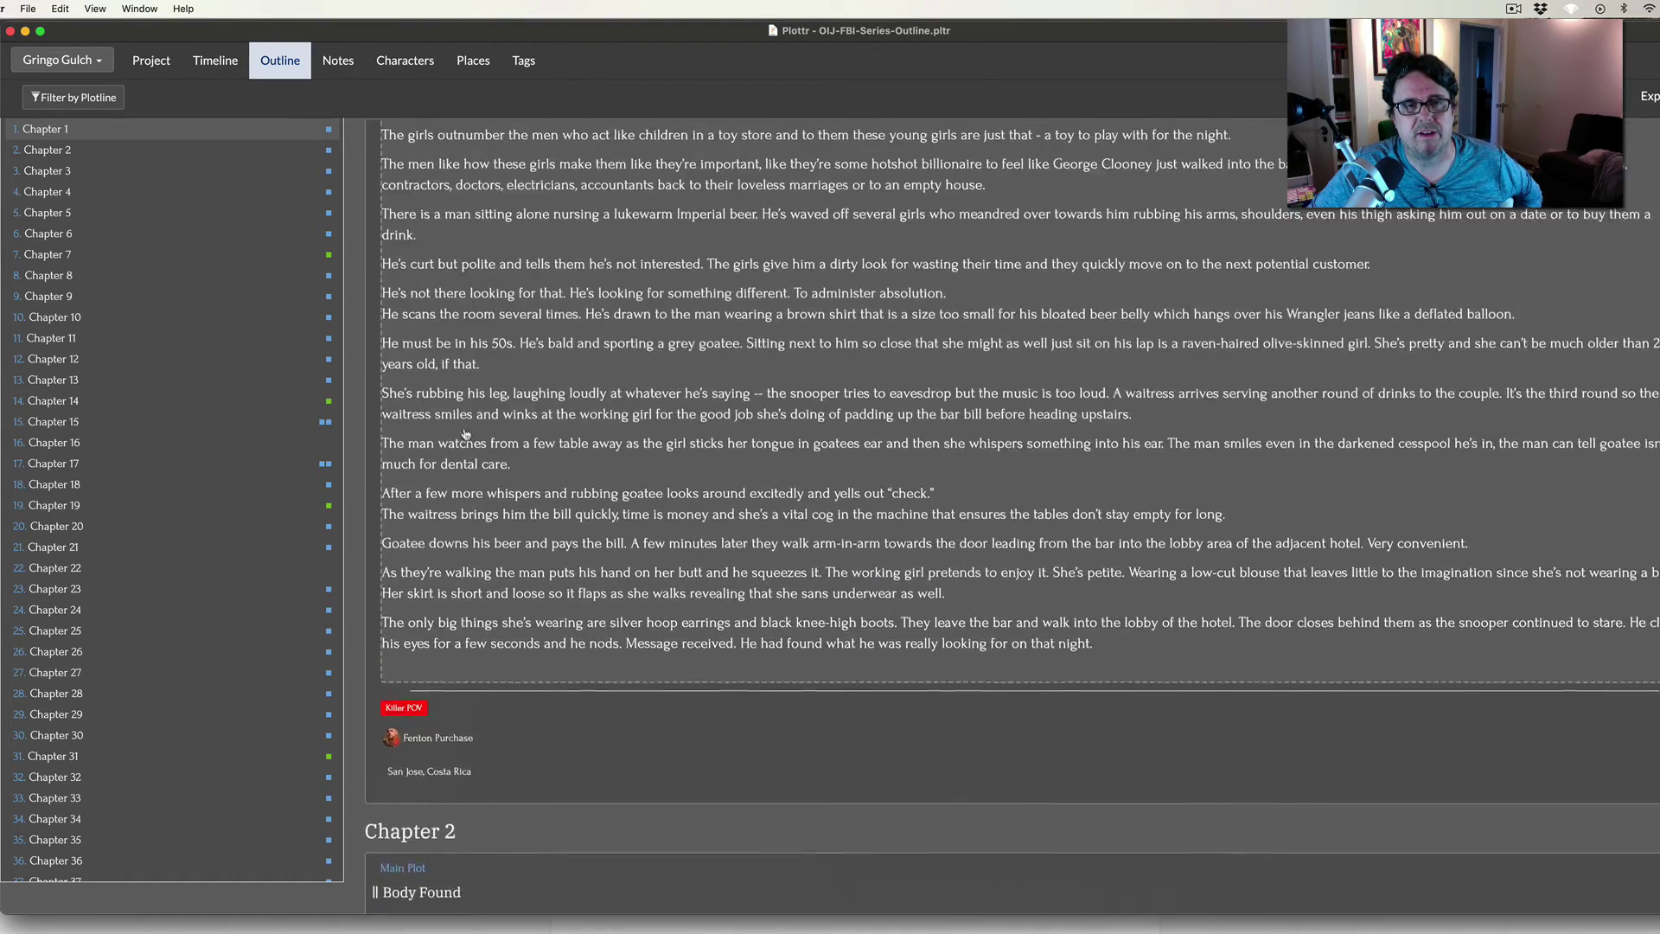
scroll(468, 435, "up", 3)
left_click(478, 309)
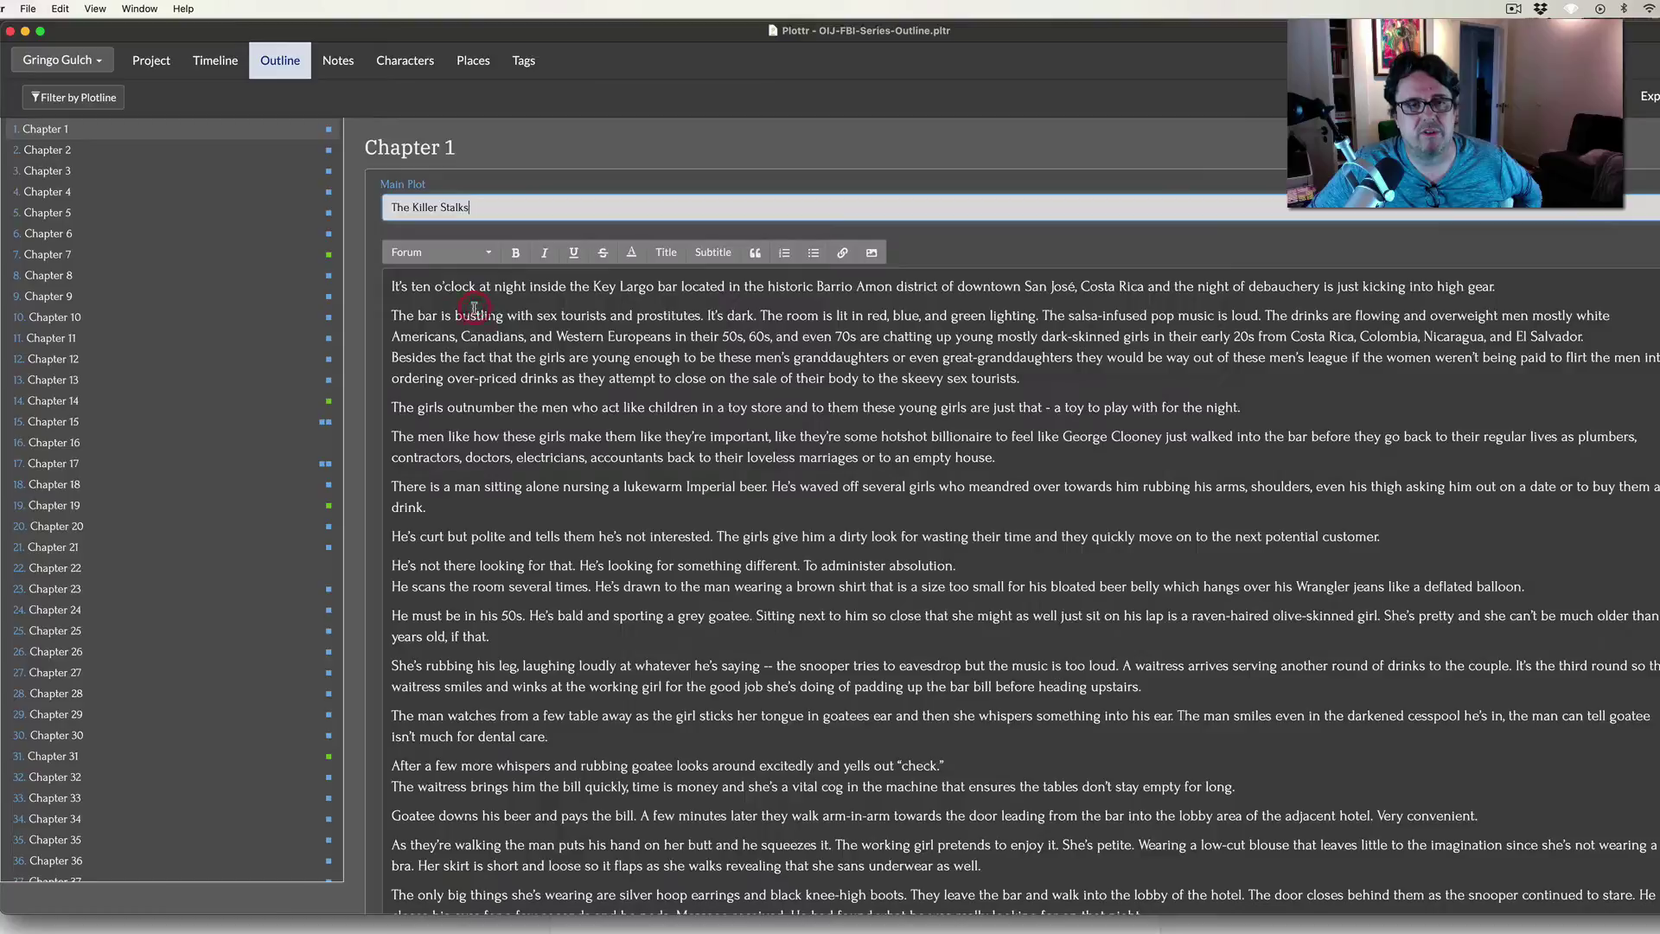
scroll(493, 345, "down", 3)
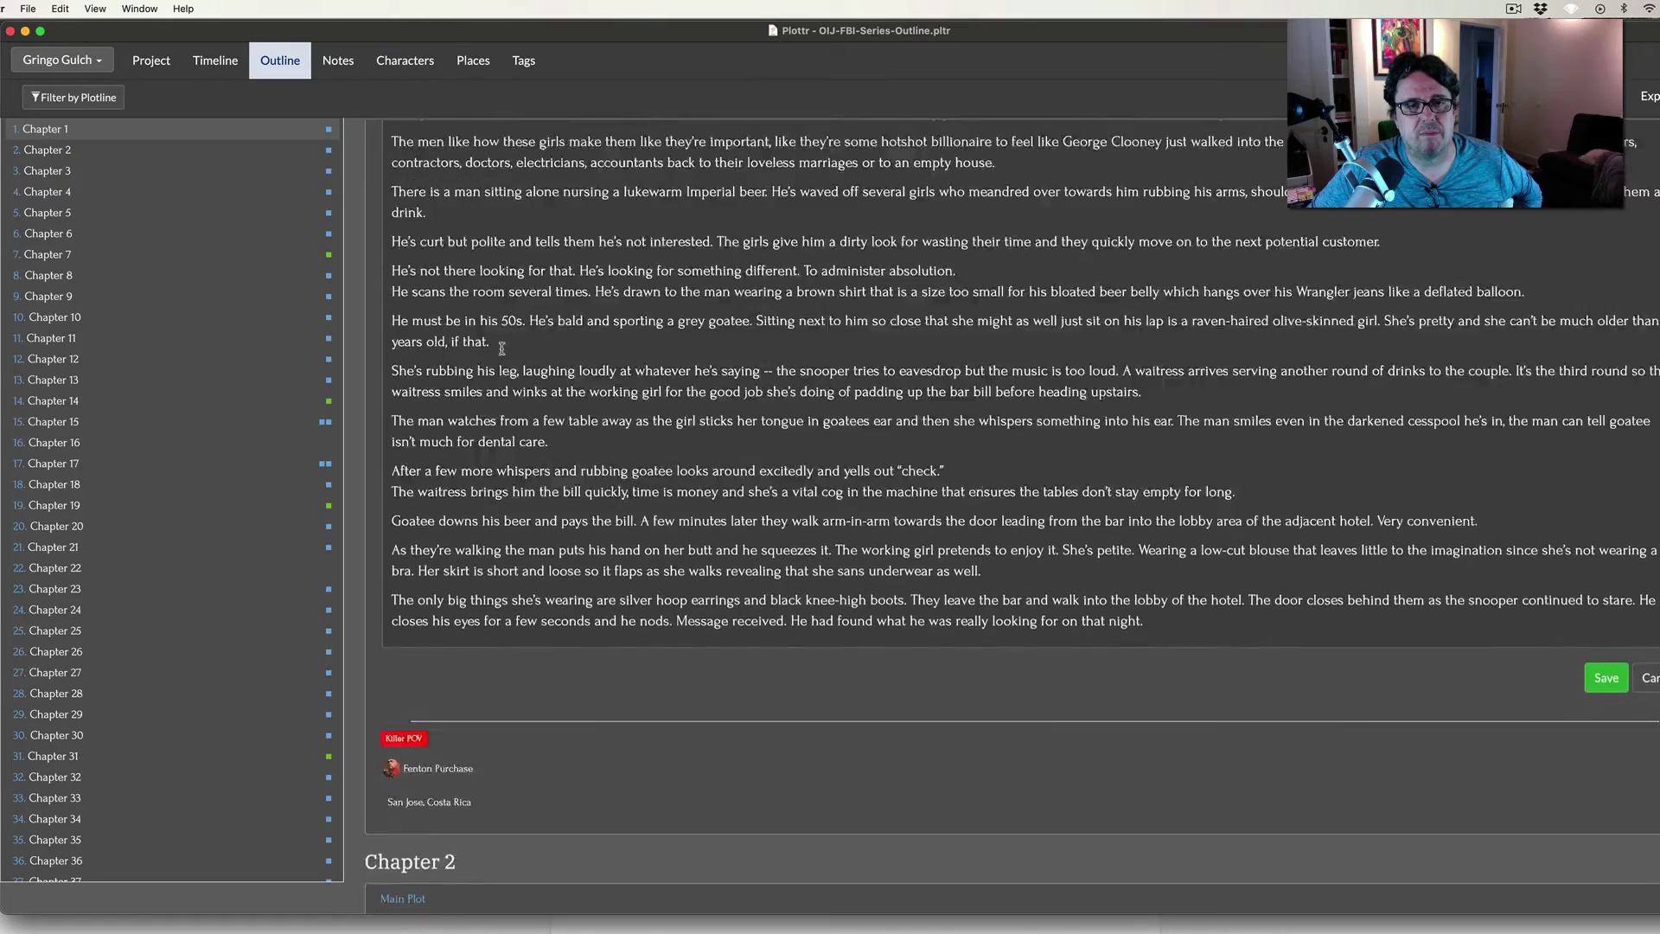
scroll(500, 347, "down", 10)
scroll(502, 349, "up", 10)
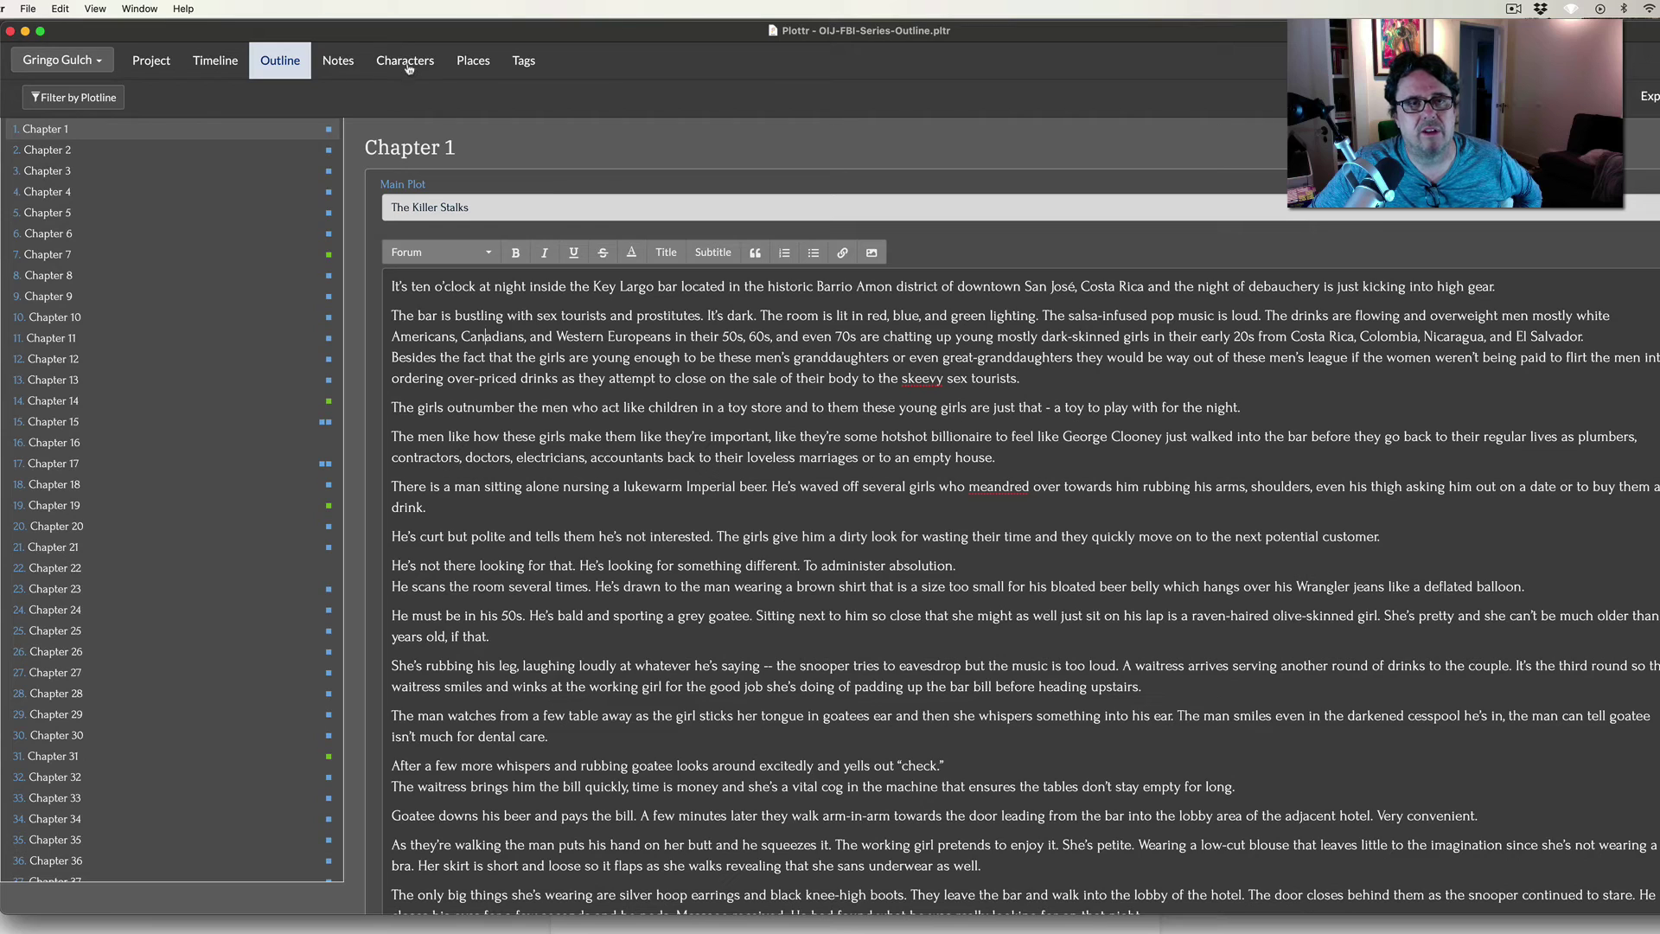
Browse Gringo Gulch's Characters, Notes, Places and Tags pages, then return to the outline.
left_click(407, 62)
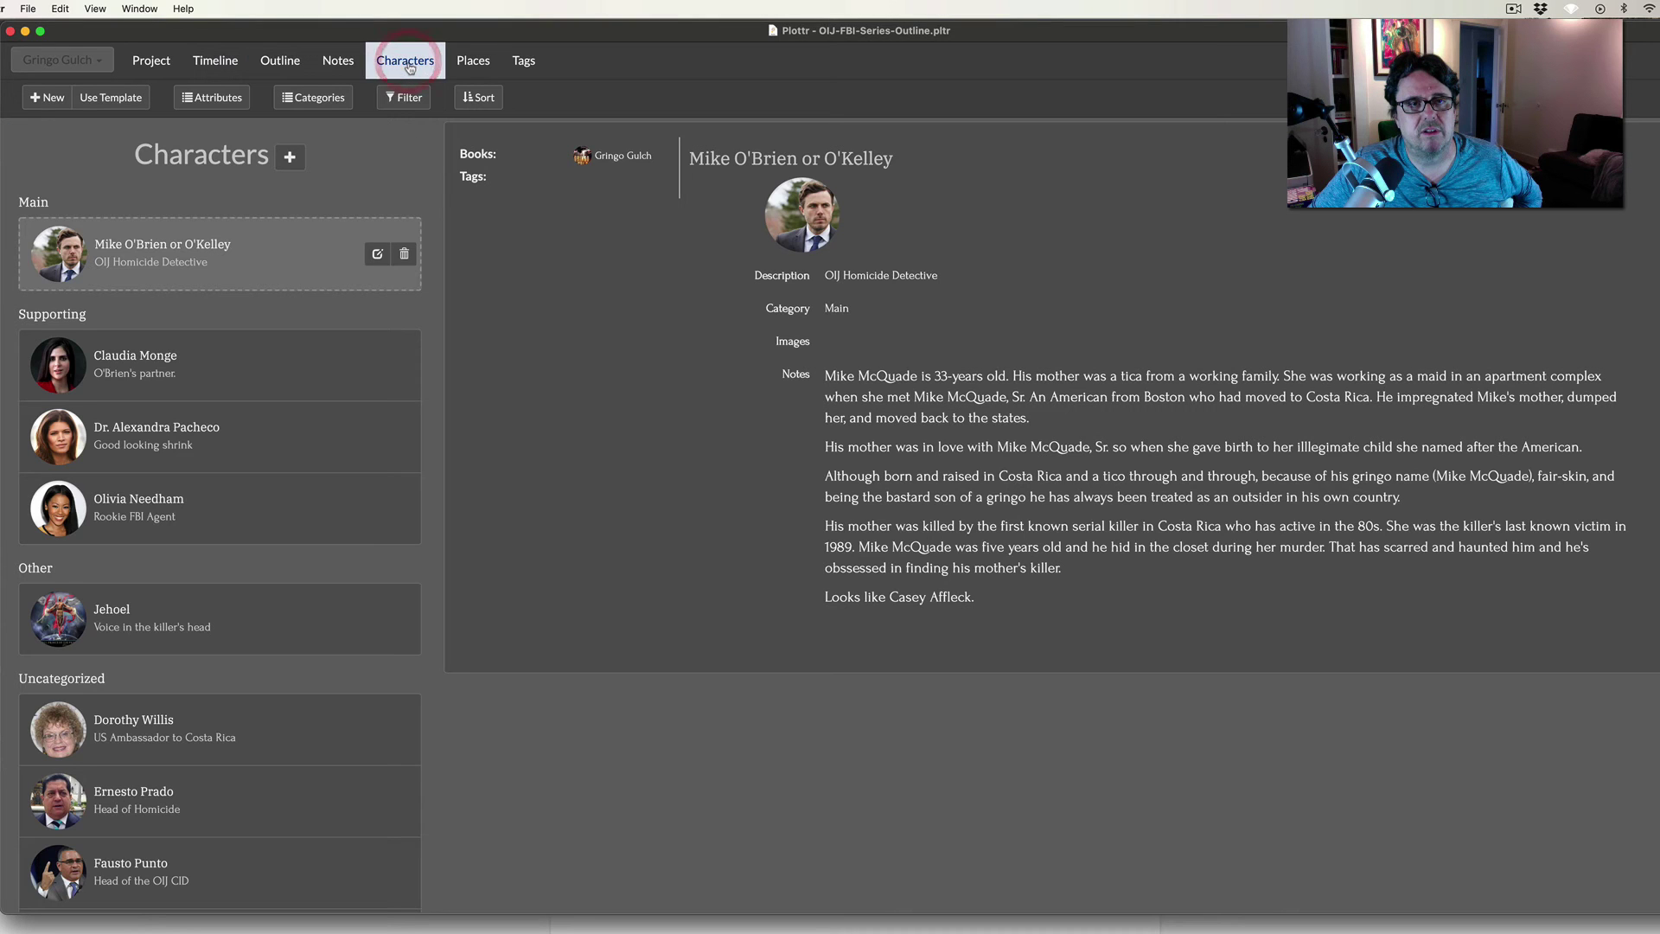
left_click(340, 62)
left_click(484, 64)
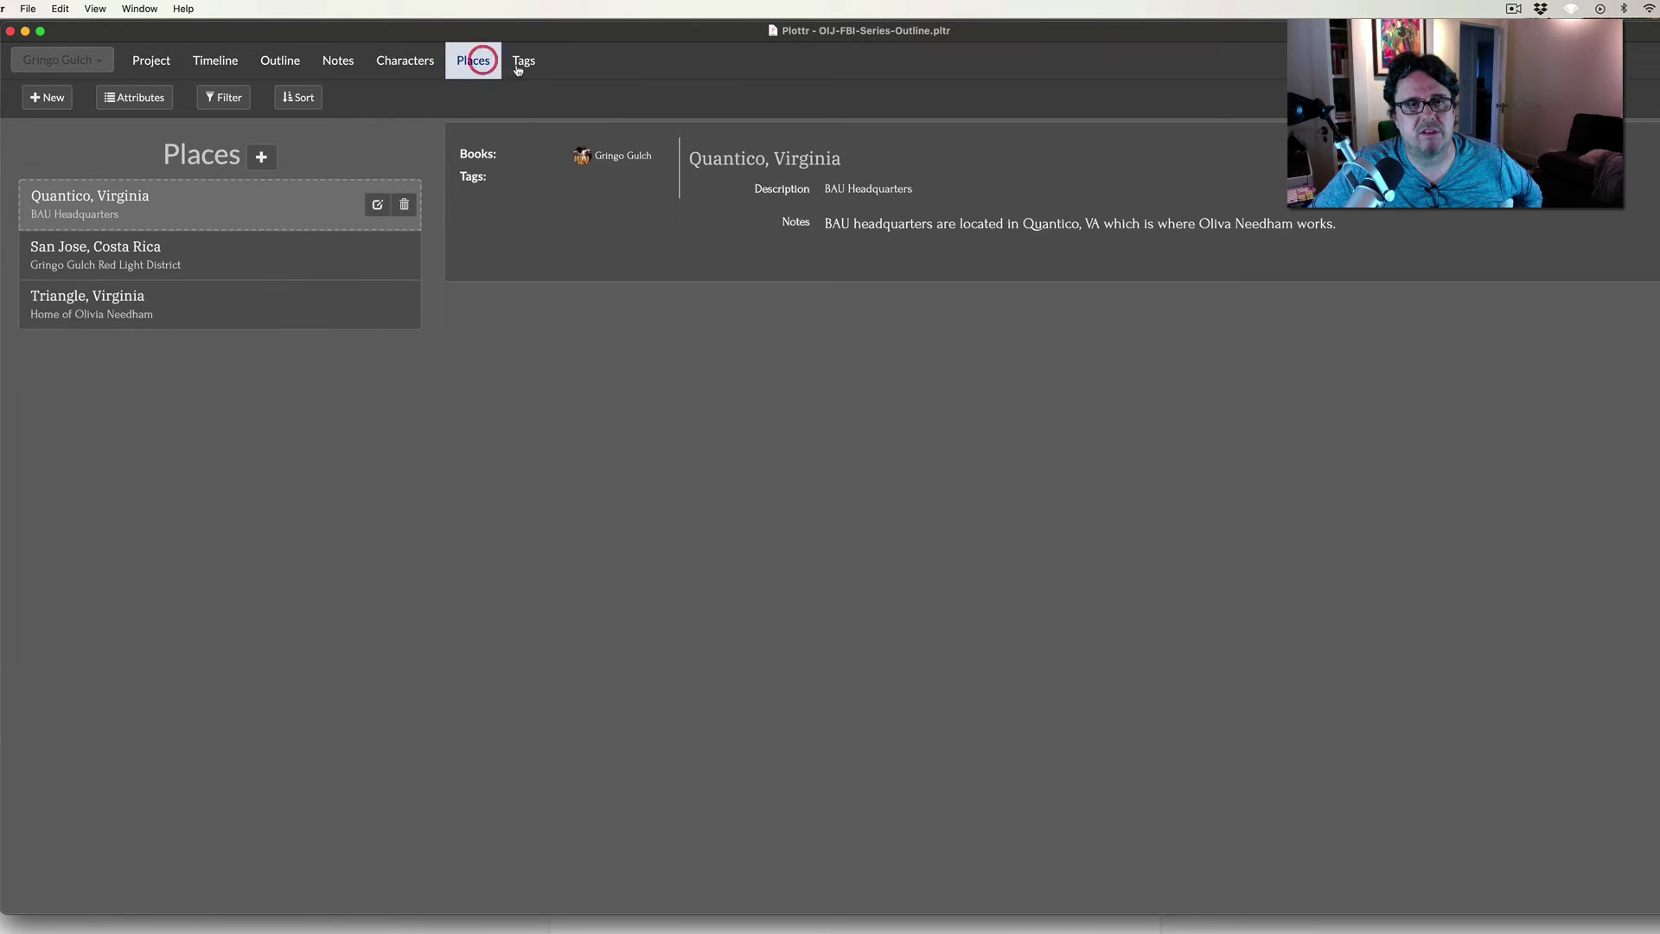
left_click(520, 61)
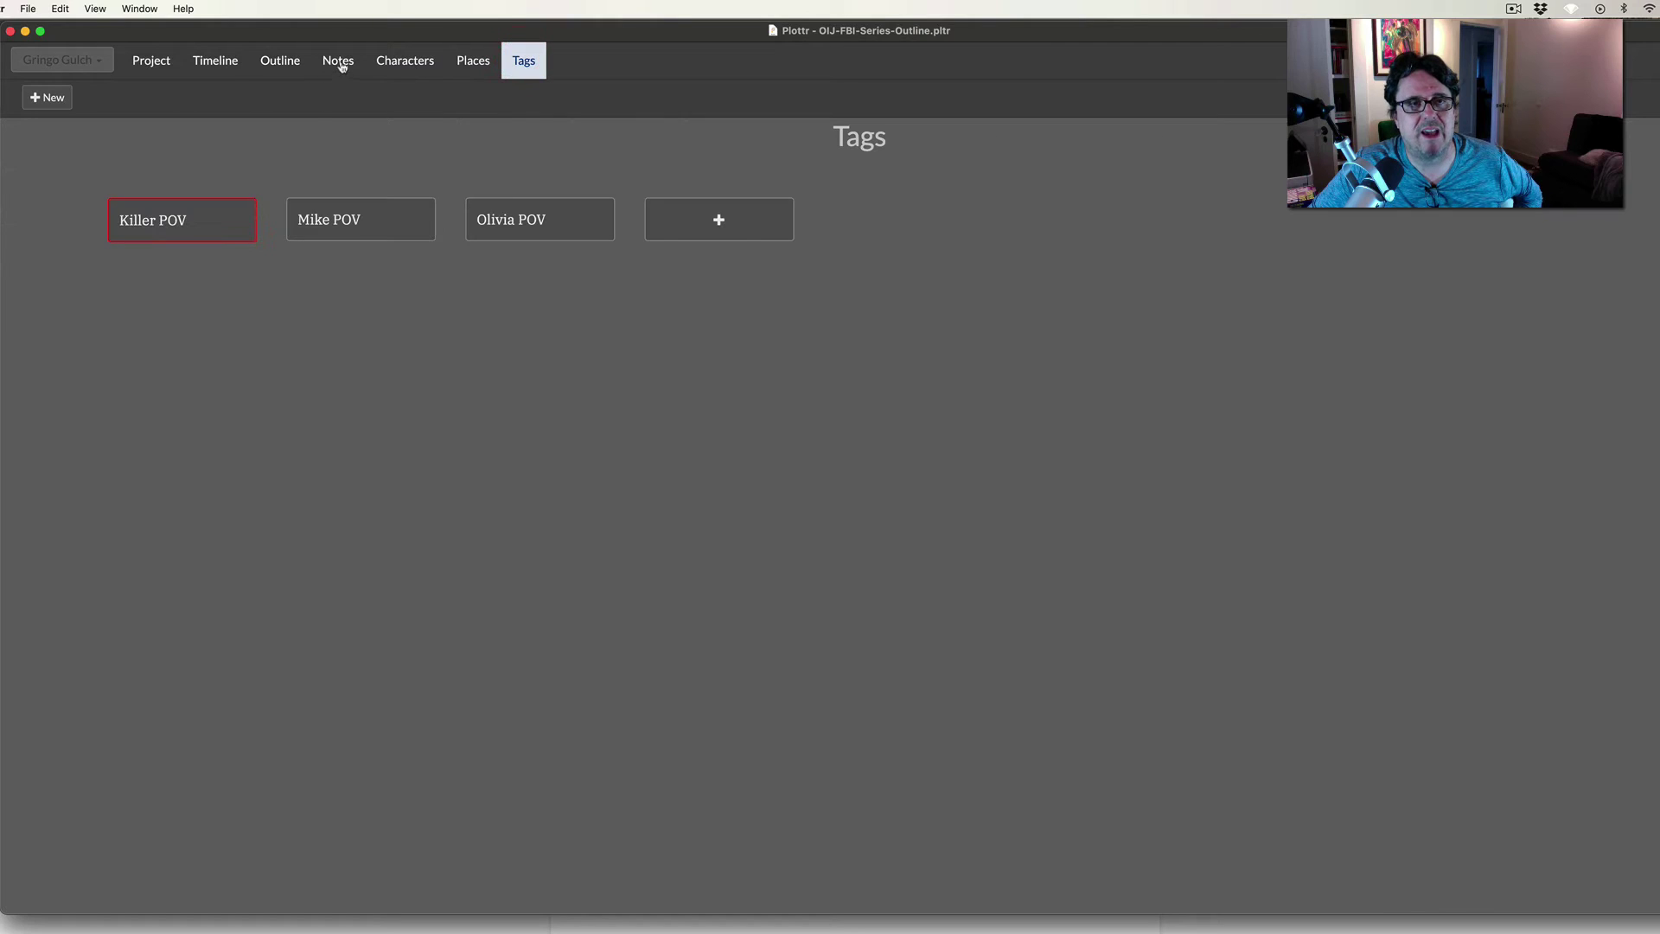
left_click(284, 66)
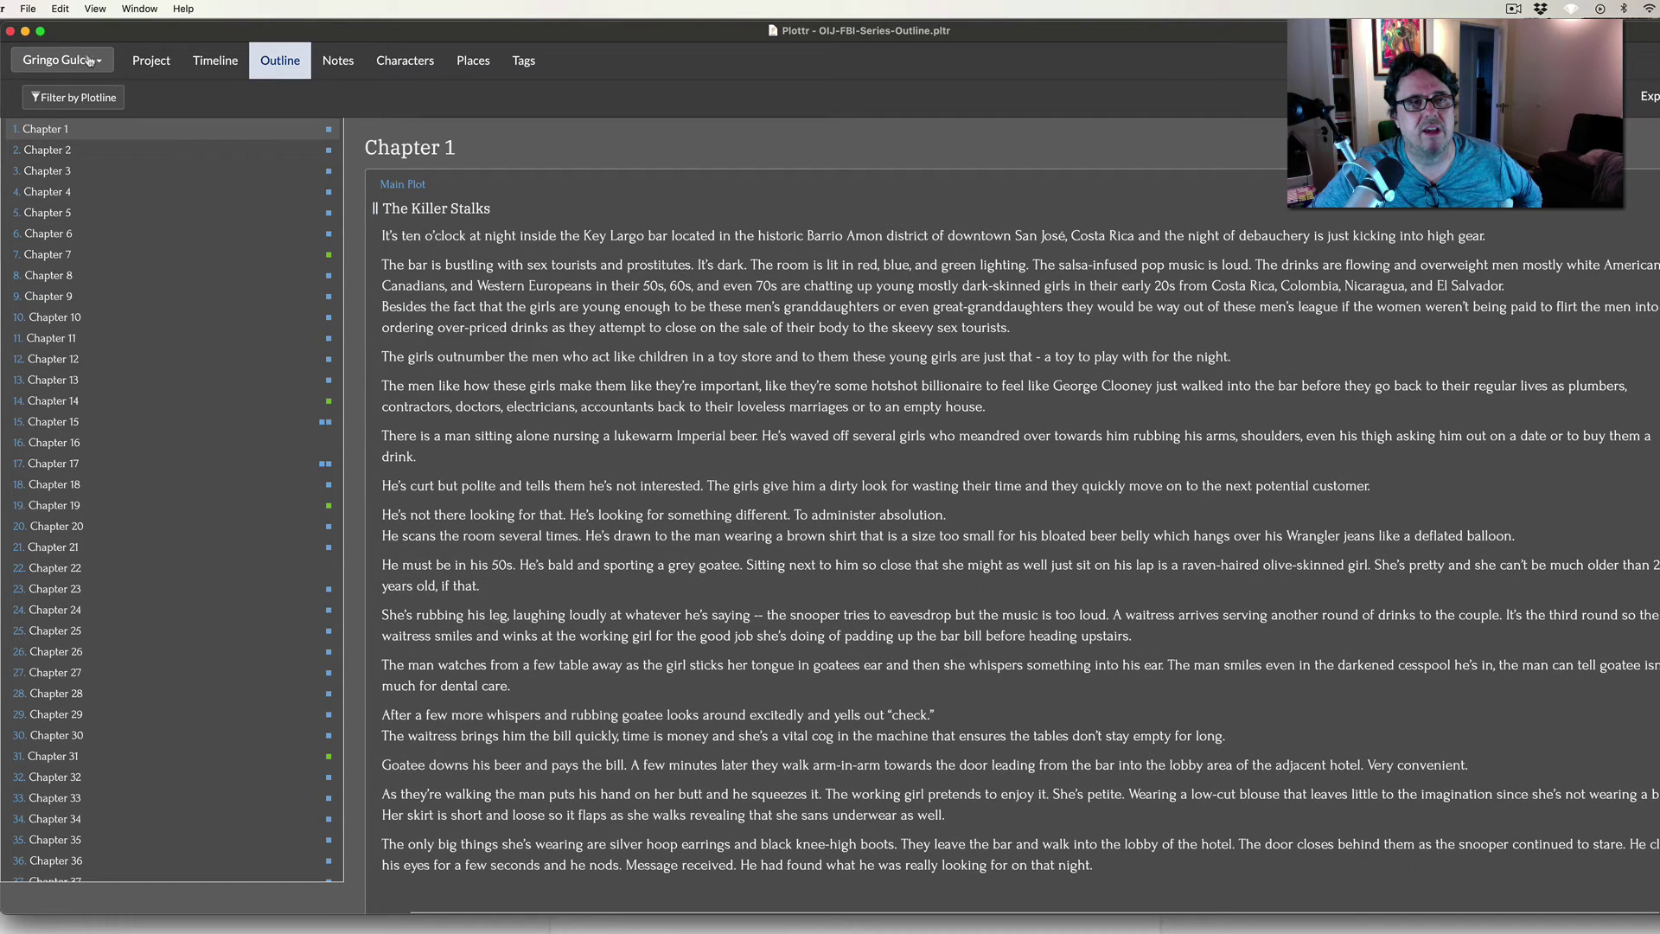
Select The Past Never Dies from the book dropdown, then switch to another open application.
left_click(95, 61)
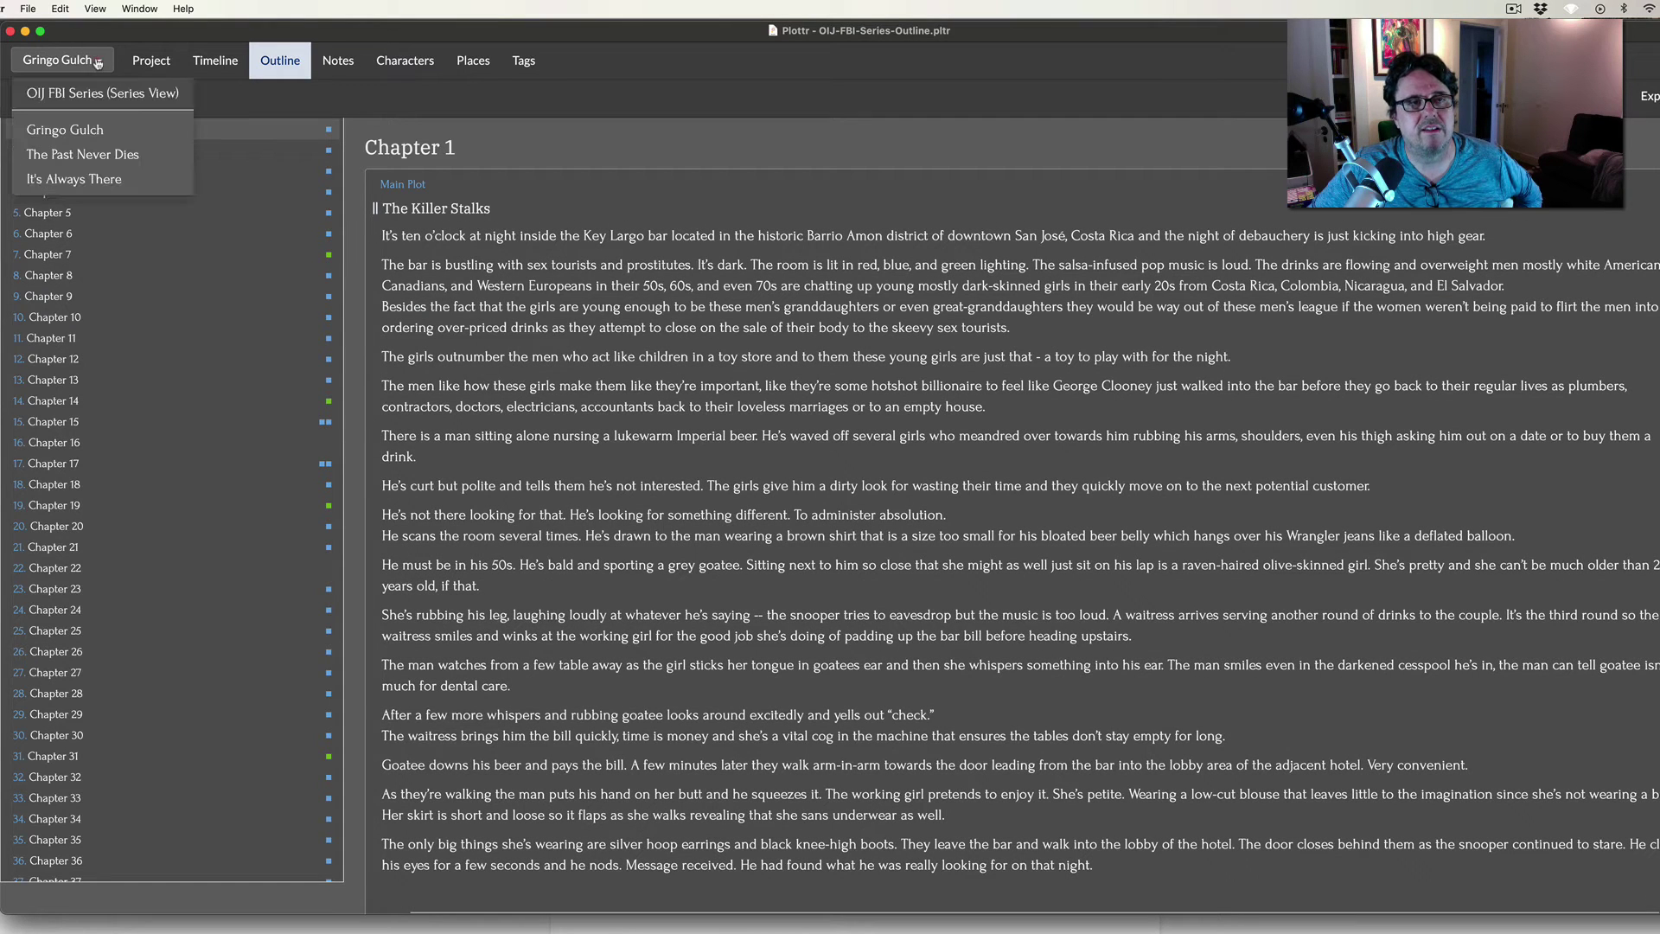
left_click(117, 158)
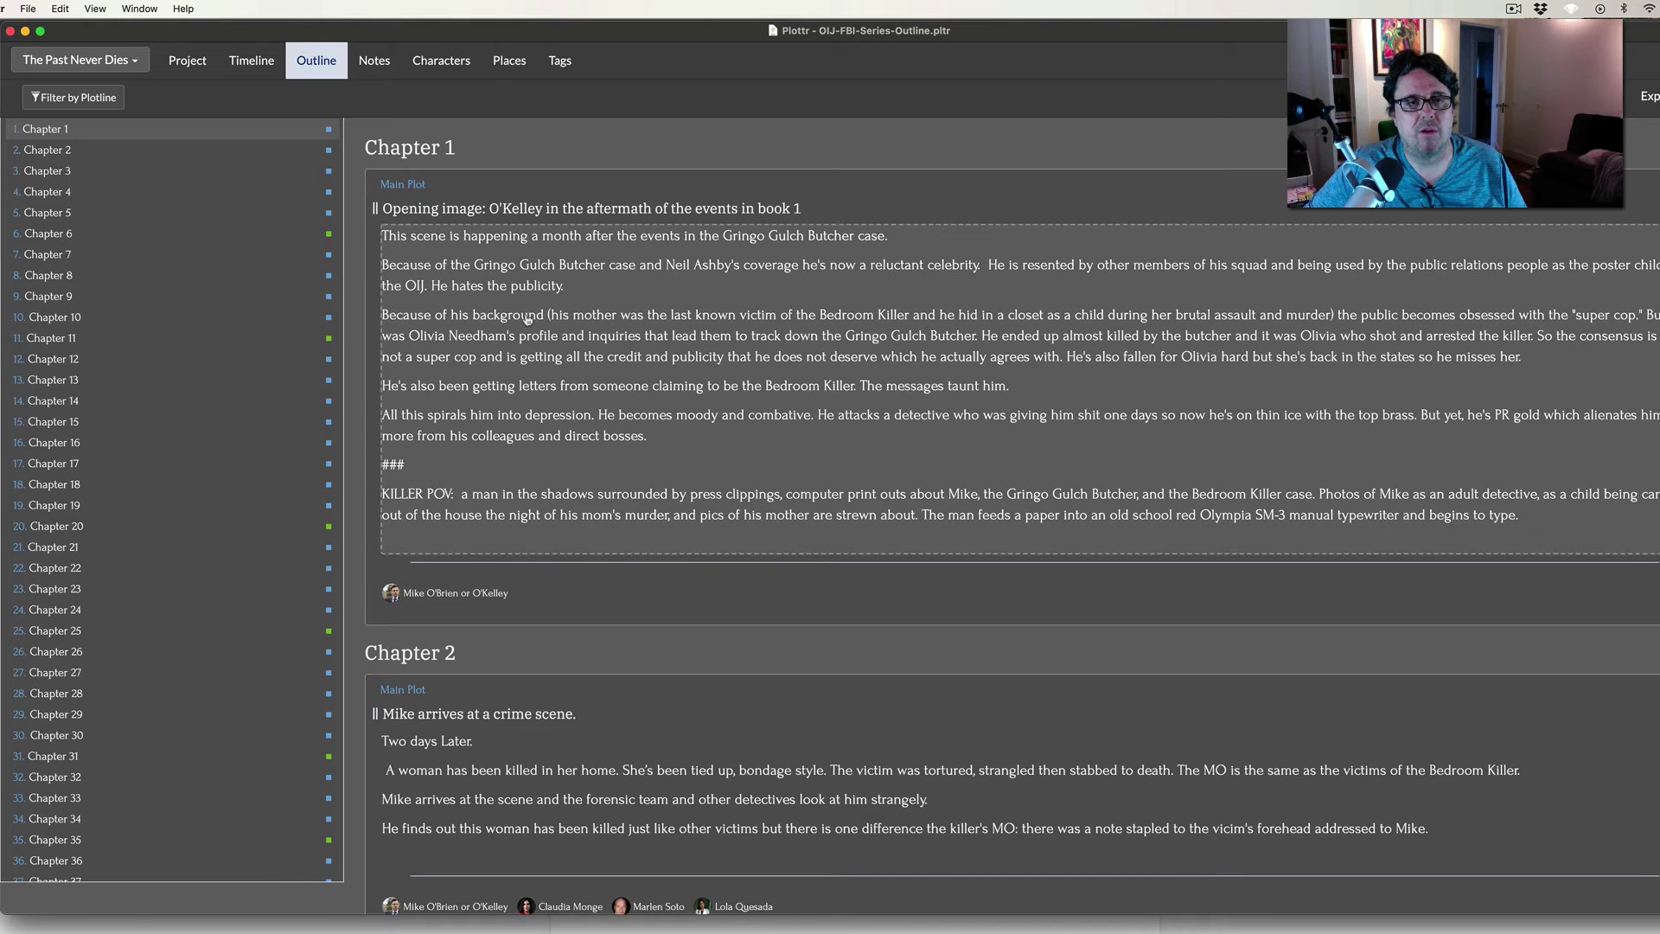
scroll(545, 350, "down", 1)
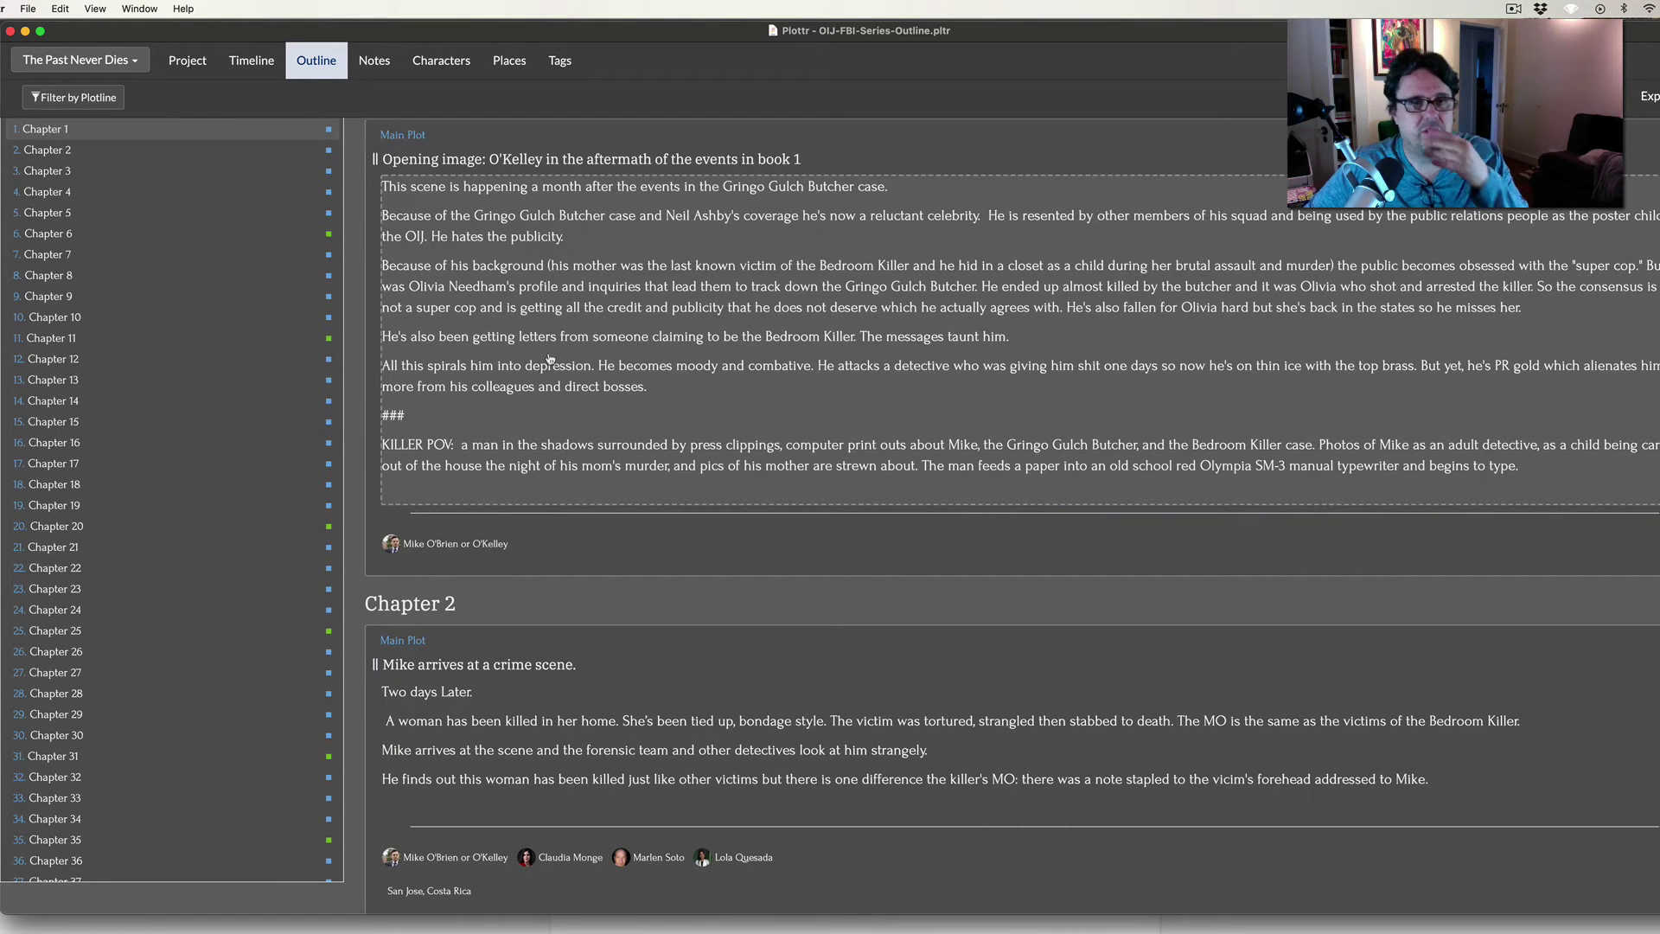
key("super+Tab")
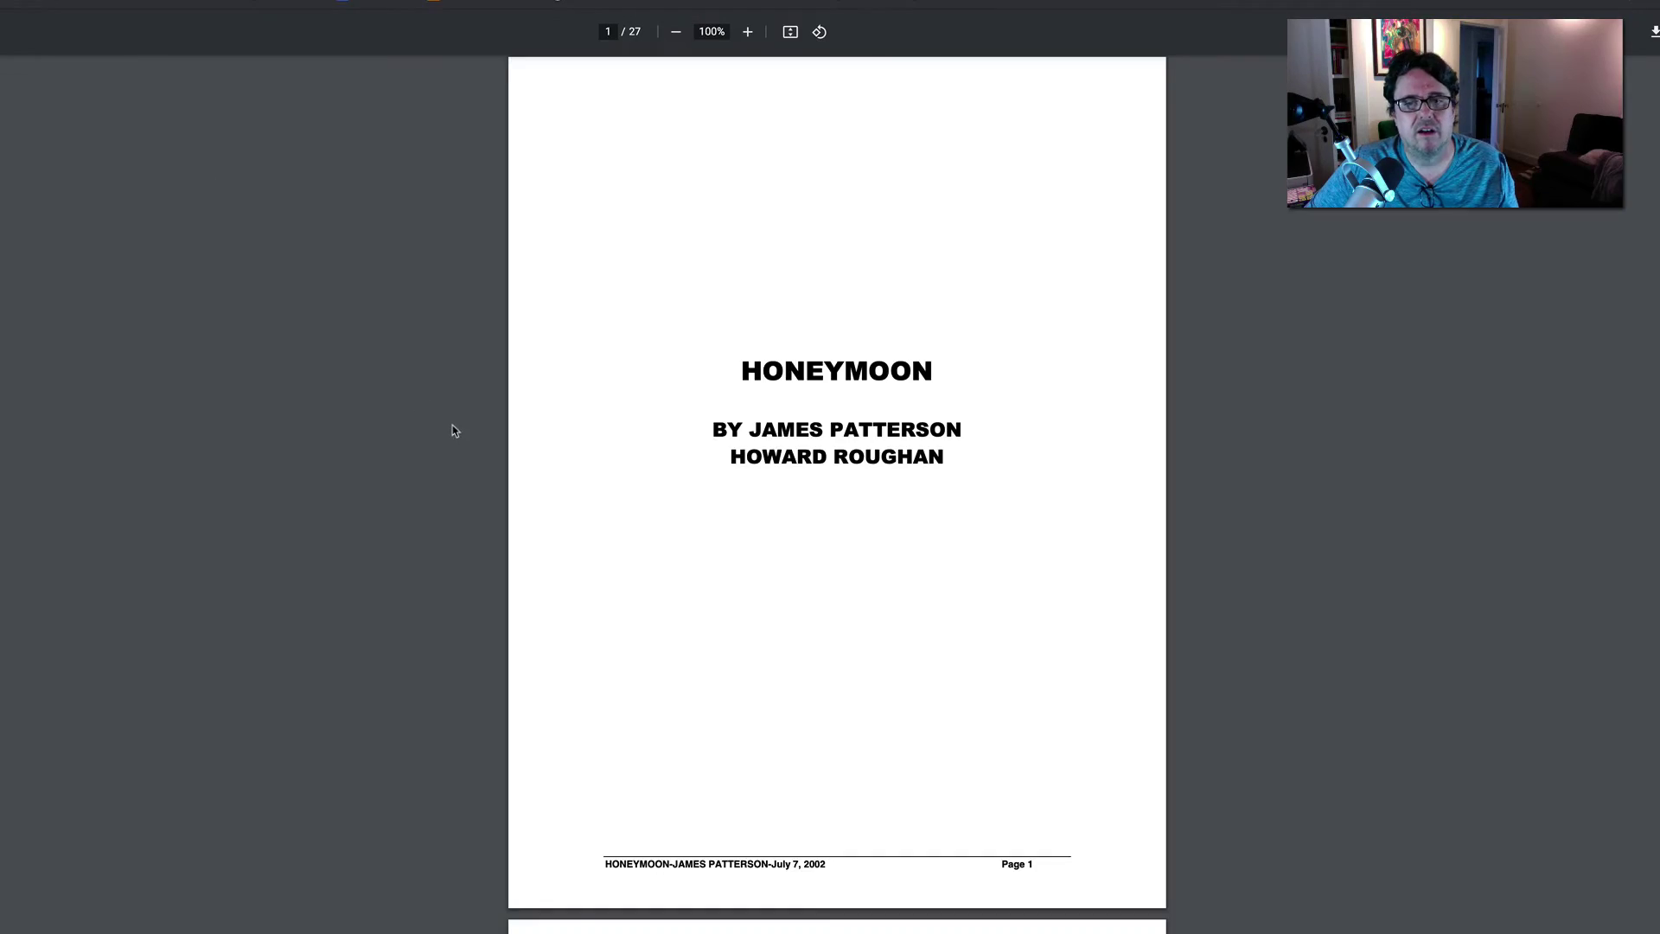
scroll(455, 429, "down", 2)
scroll(512, 441, "down", 5)
scroll(656, 455, "down", 4)
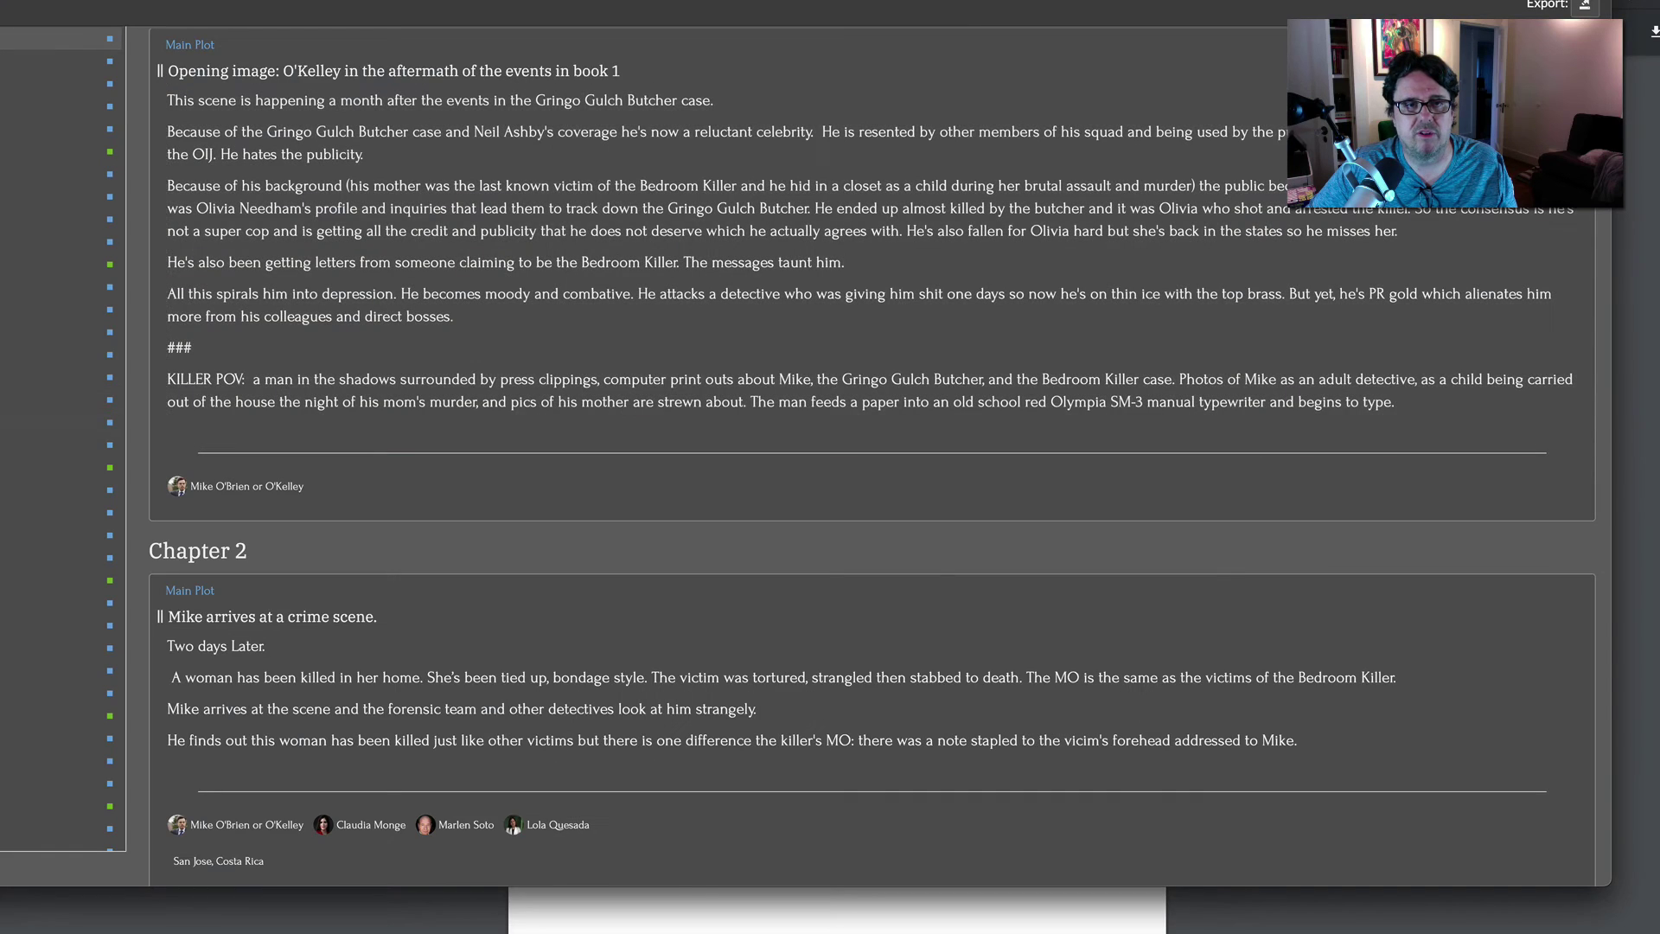
scroll(224, 392, "up", 1)
scroll(224, 392, "down", 3)
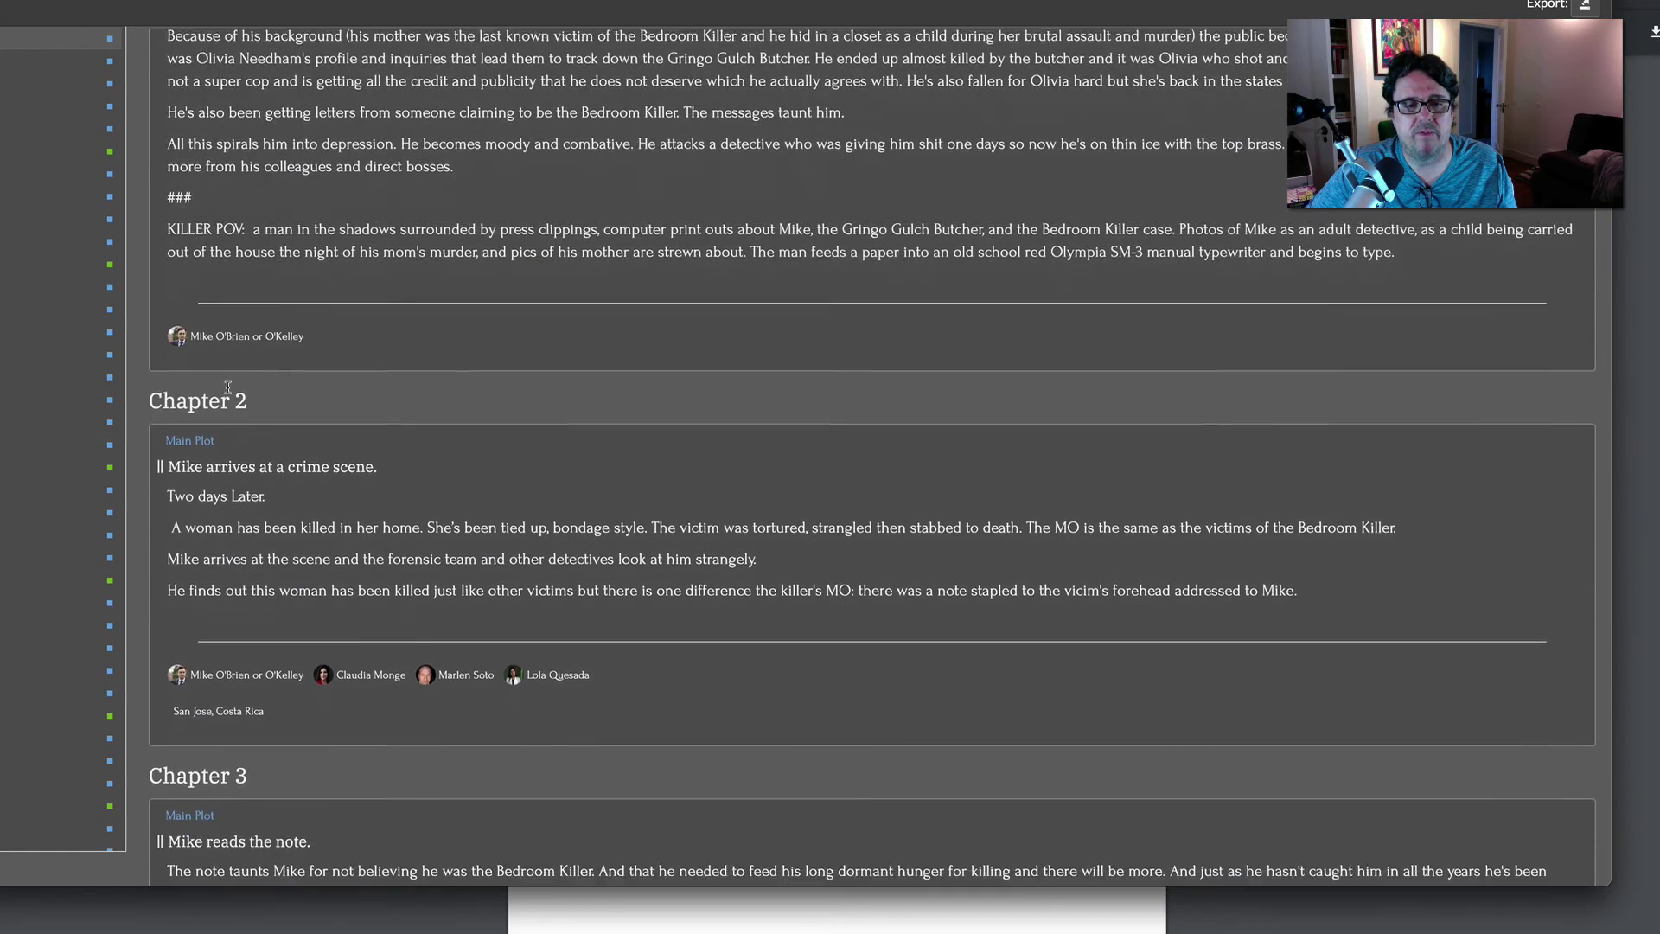
scroll(227, 394, "down", 3)
scroll(228, 394, "down", 4)
scroll(230, 394, "down", 1)
scroll(229, 394, "up", 3)
scroll(229, 395, "up", 2)
scroll(111, 487, "up", 3)
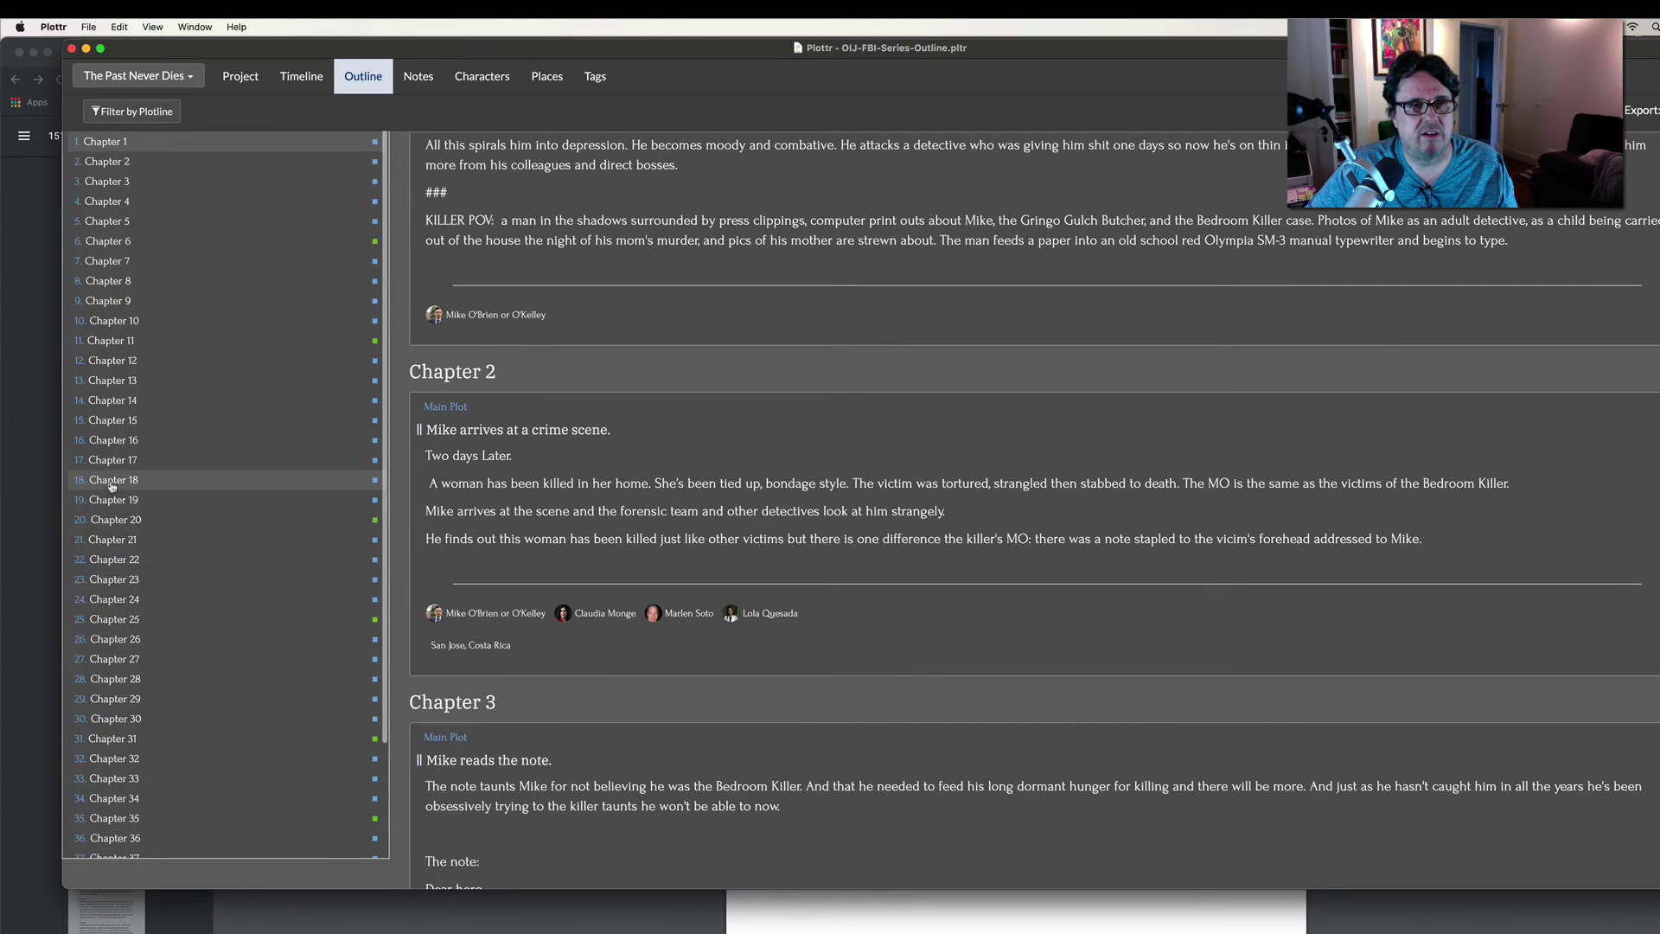
scroll(662, 354, "up", 5)
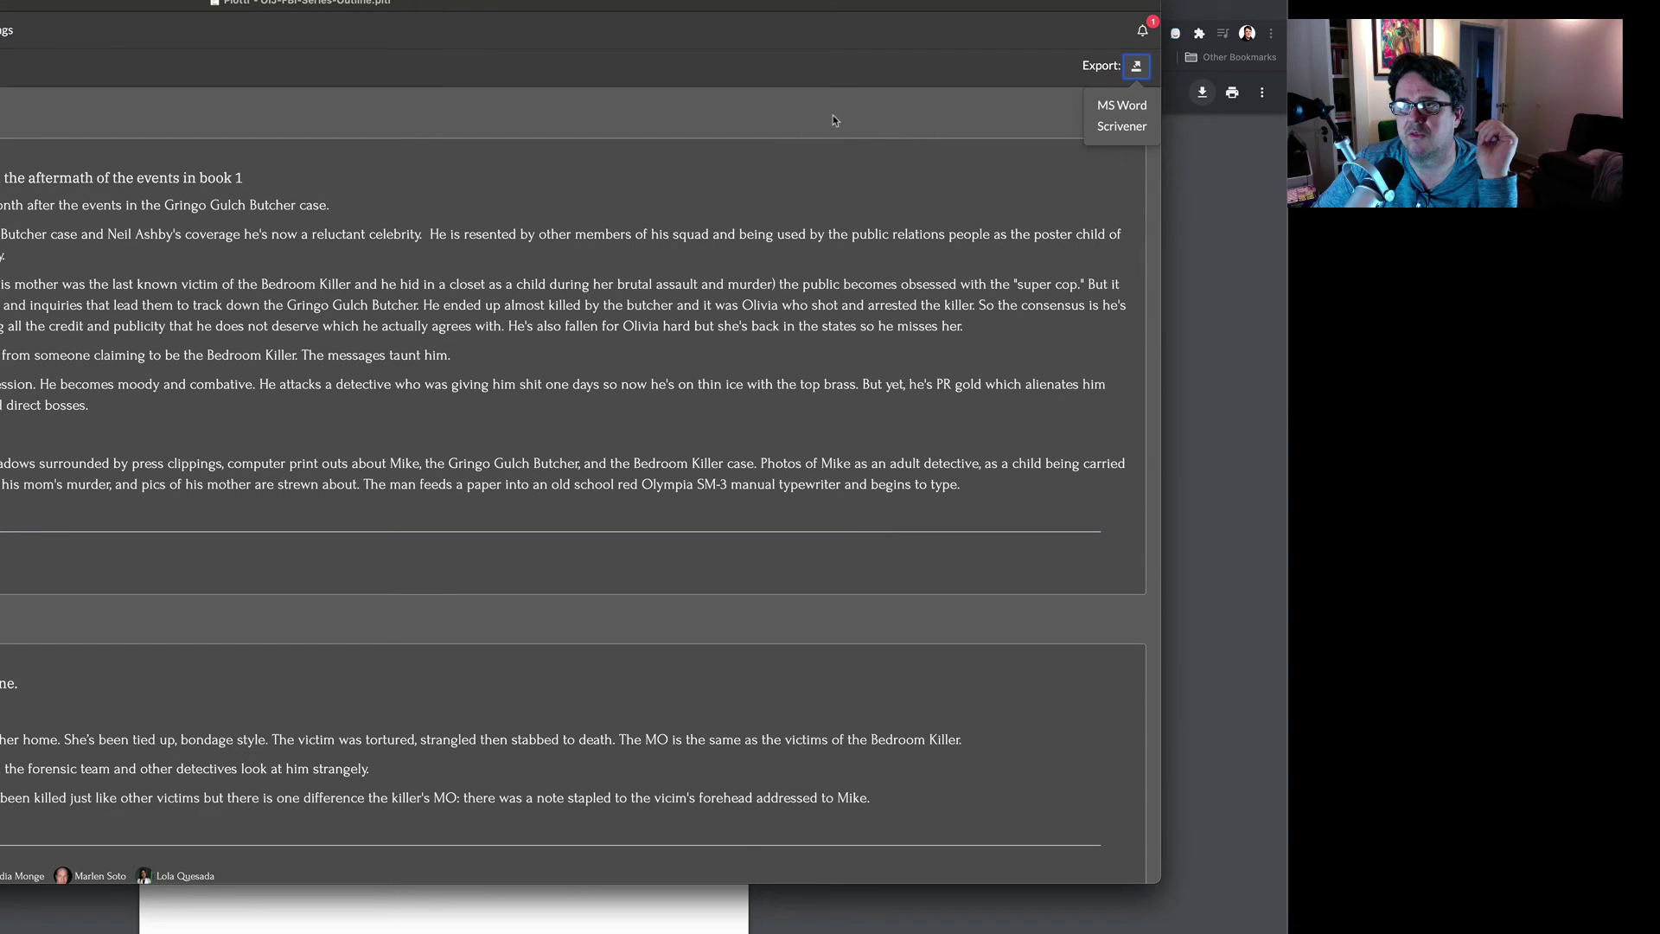
left_click(834, 116)
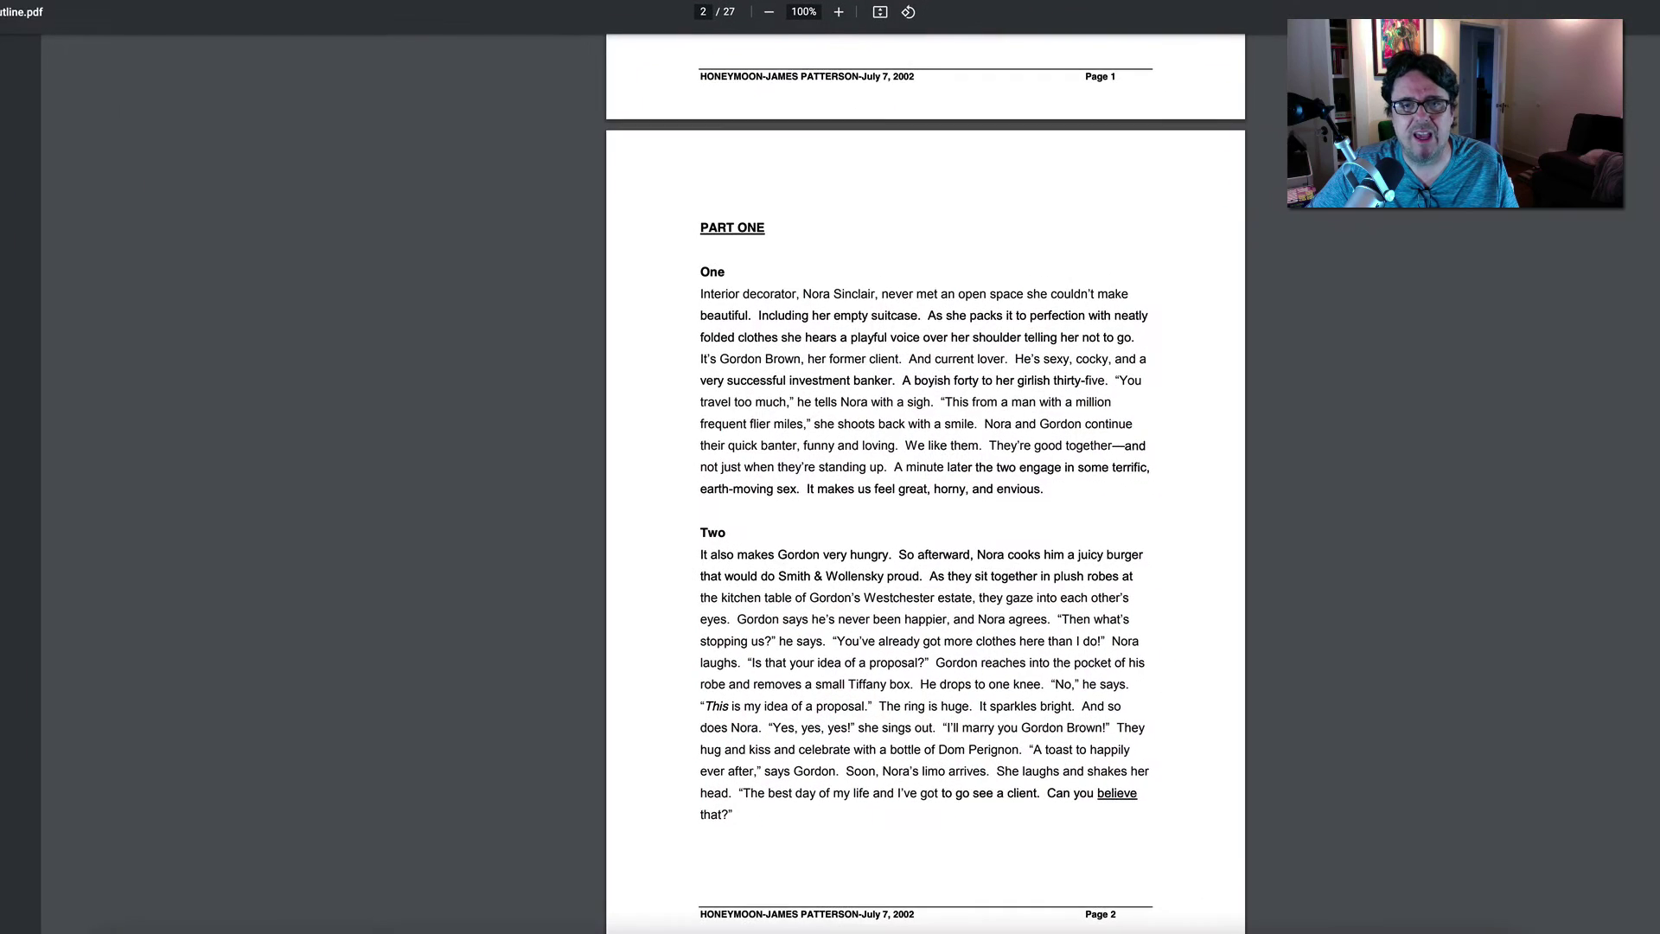
scroll(1199, 363, "up", 5)
scroll(1206, 364, "up", 3)
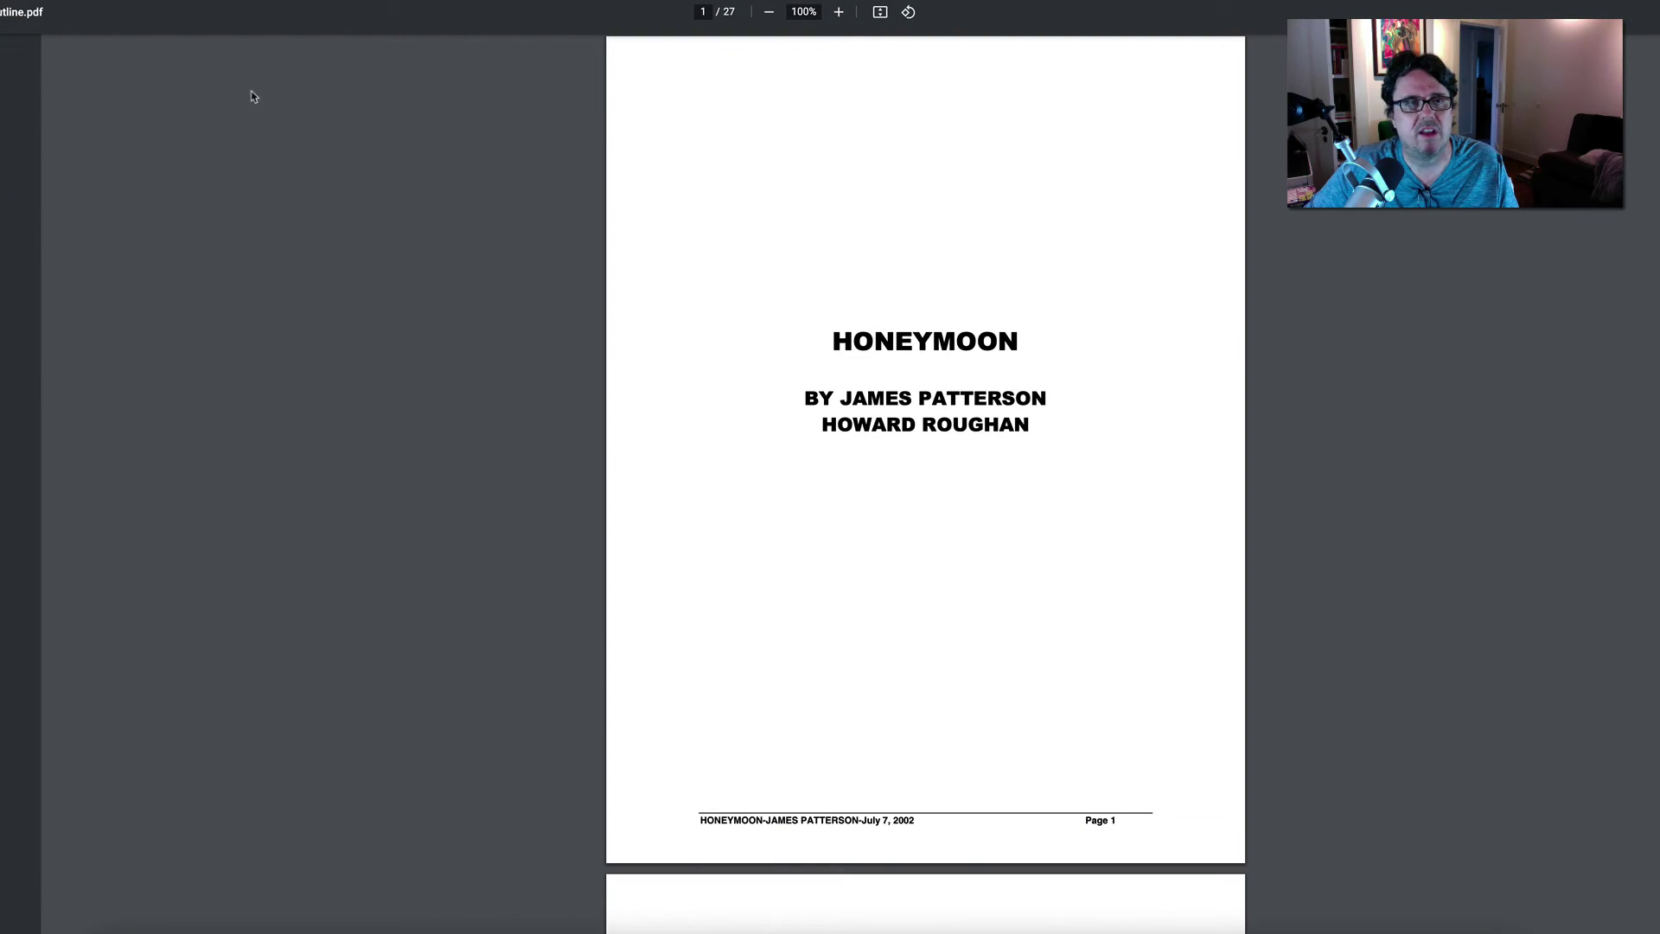